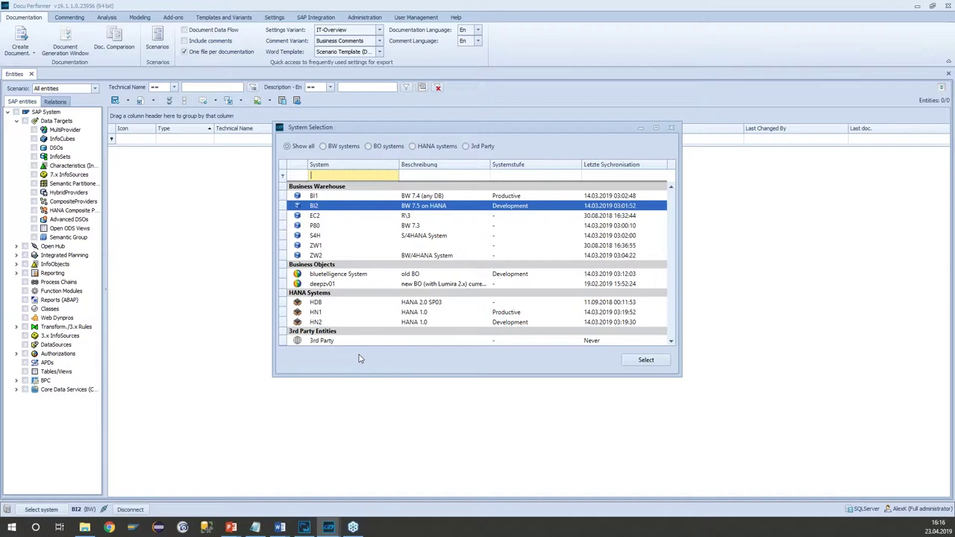
Step: Highlight the 3rd Party system, close the system selection without switching, and list the MultiProviders
left_click(405, 342)
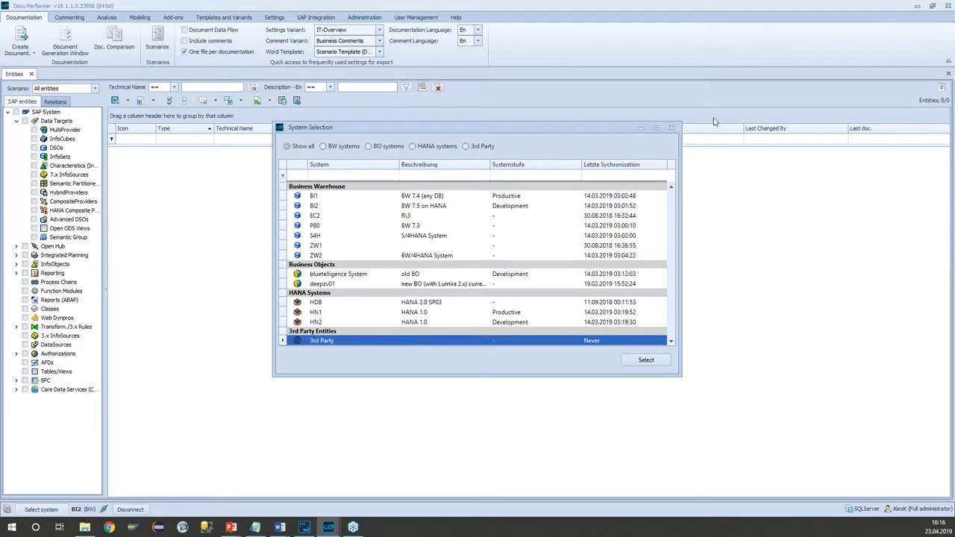
left_click(672, 129)
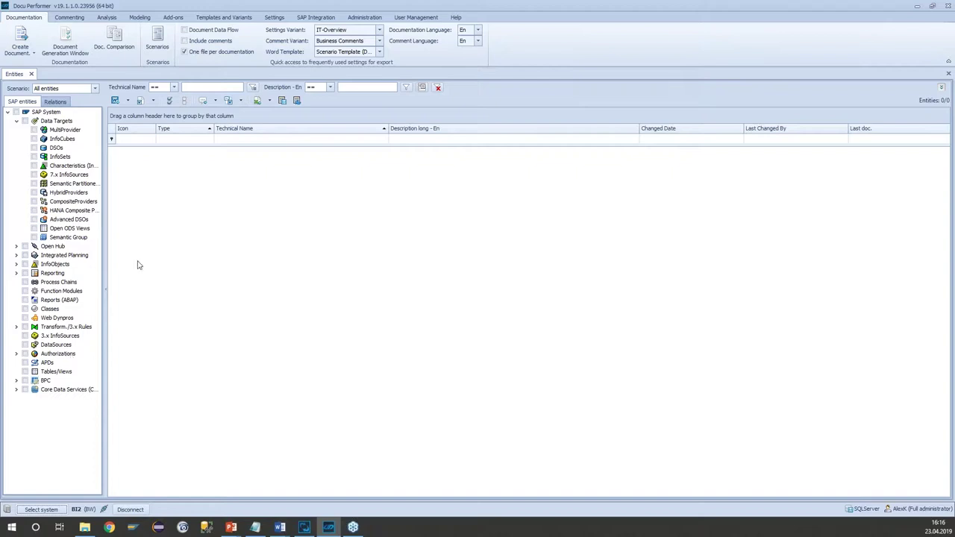
left_click(34, 131)
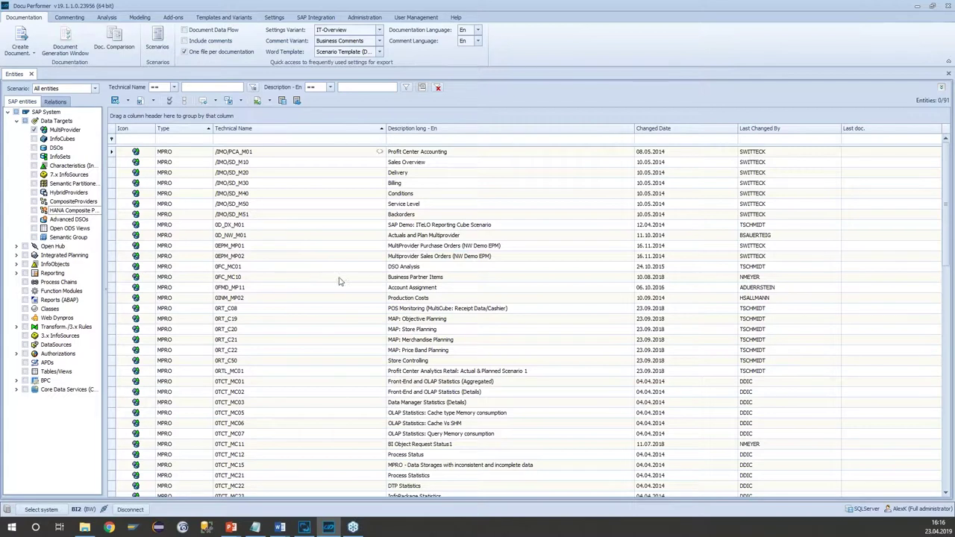
Step: Open the SAP Synchronization settings and review the synchronization groups down to the BPC entities
left_click(316, 17)
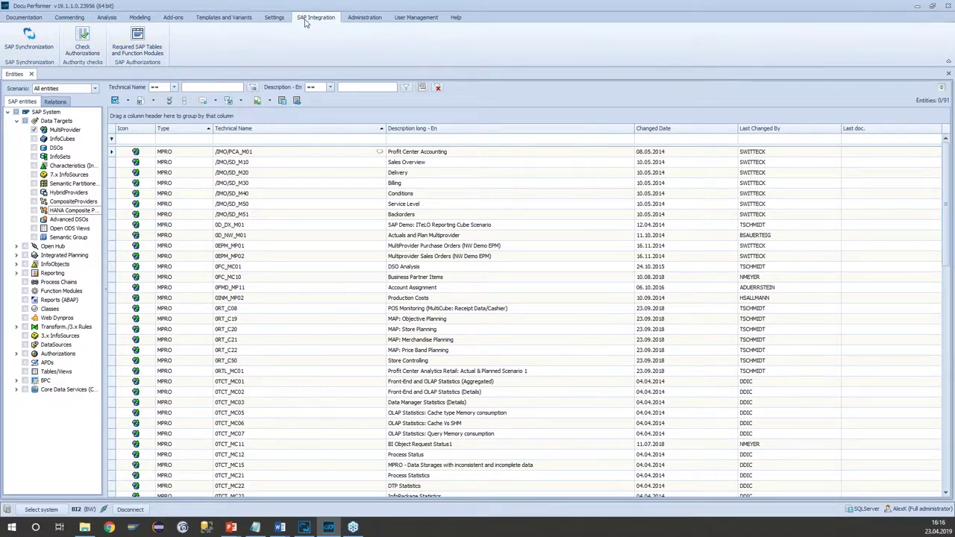
left_click(27, 35)
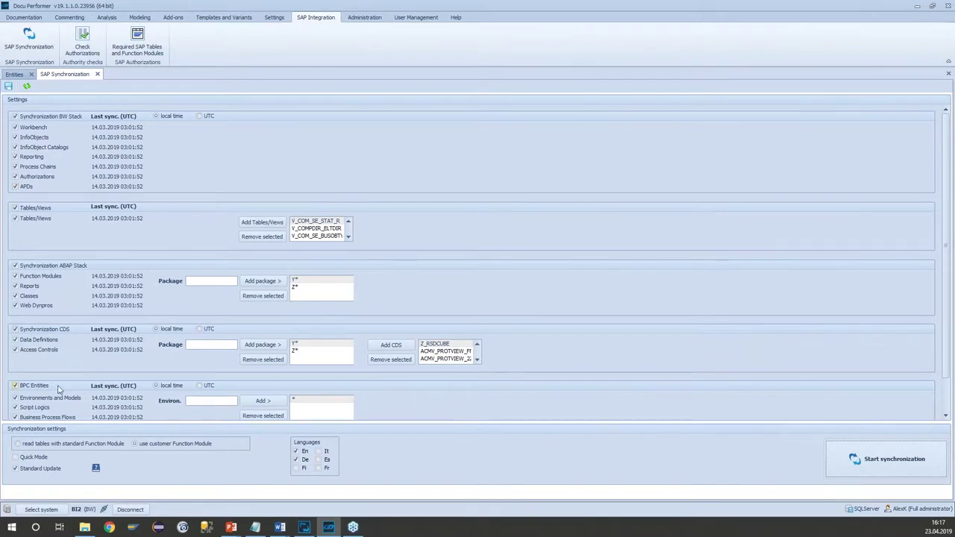
scroll(165, 362, "down", 1)
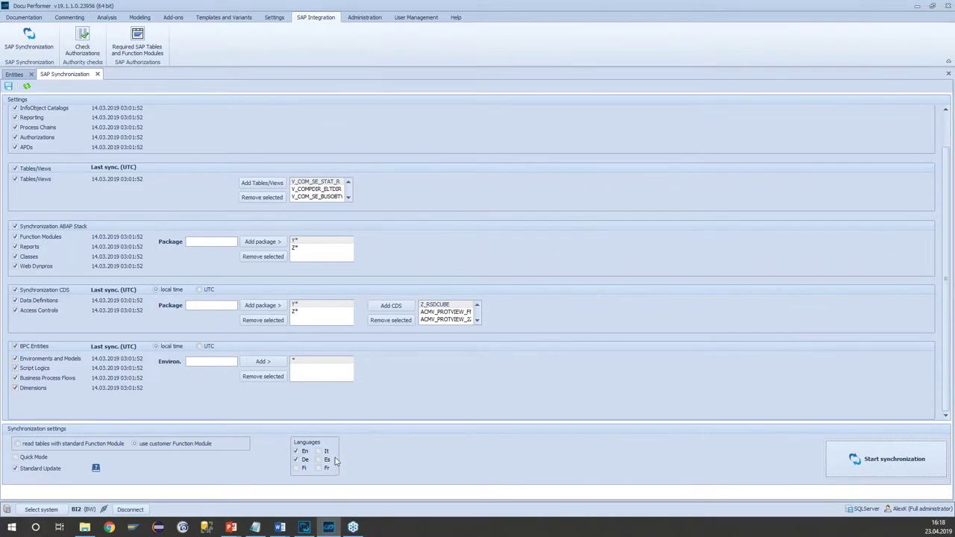
Step: Switch to the SyncTool settings, maximize the window, and inspect BI1's schedule settings without changing them
left_click(303, 533)
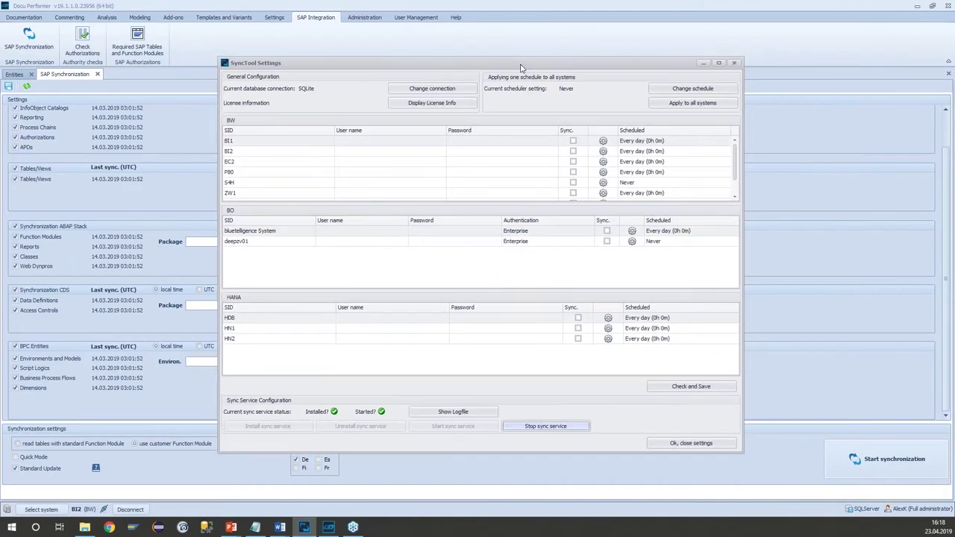
double_click(521, 64)
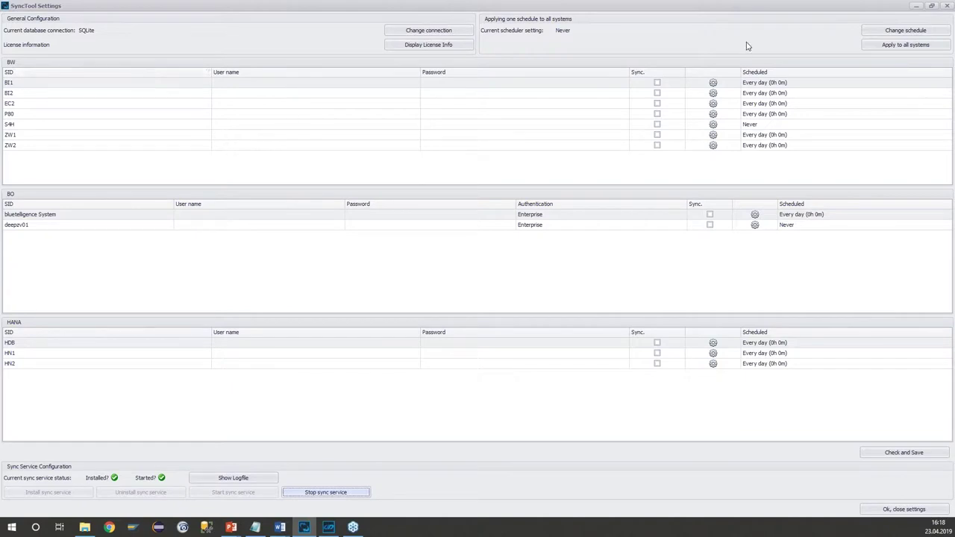
left_click(713, 83)
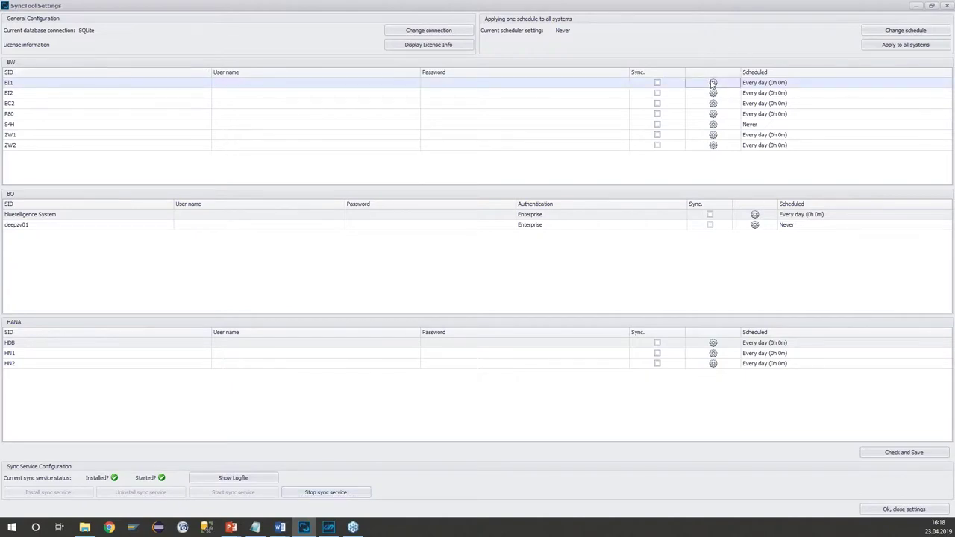
left_click(714, 83)
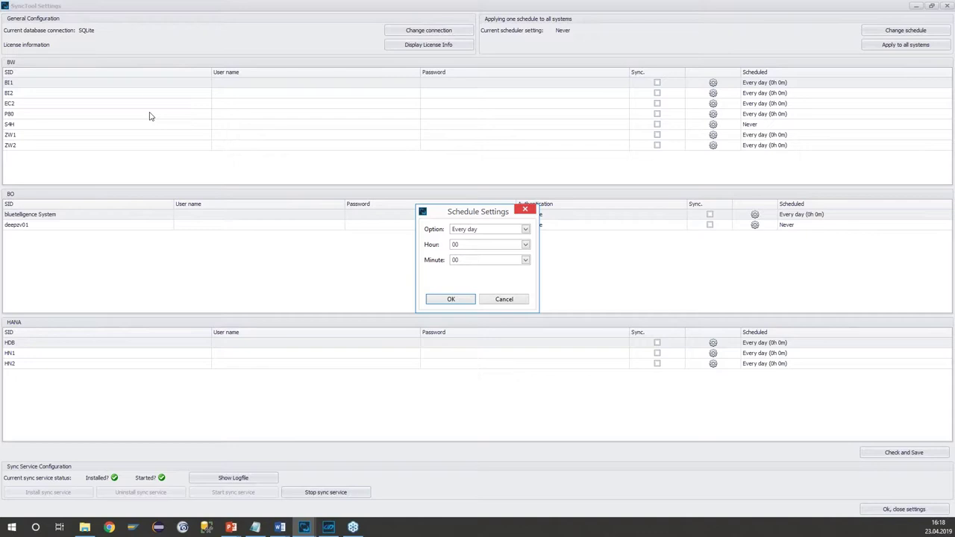
left_click(501, 300)
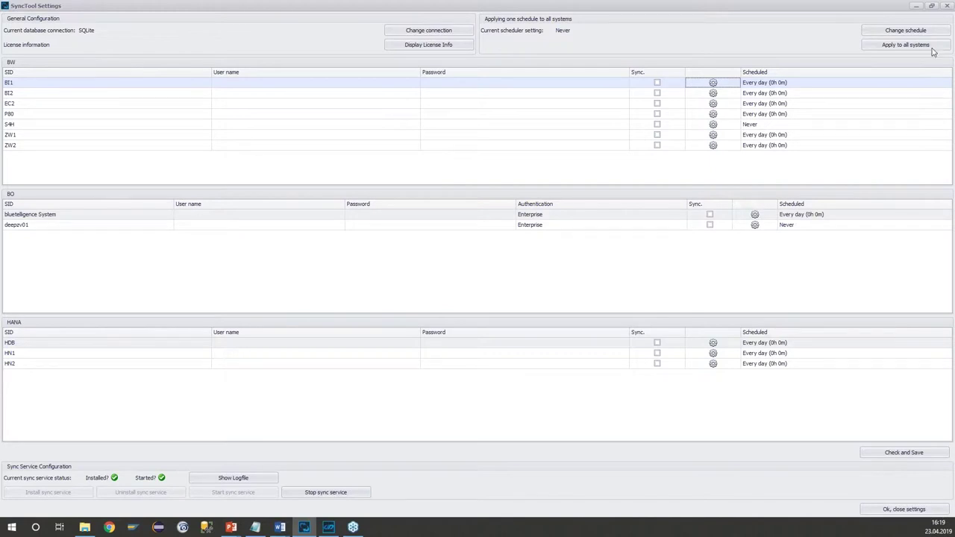
Step: Switch back to Docu Performer's entity list and show only HANA Composite Providers with technical names starting with "vepm"
left_click(329, 527)
left_click(15, 74)
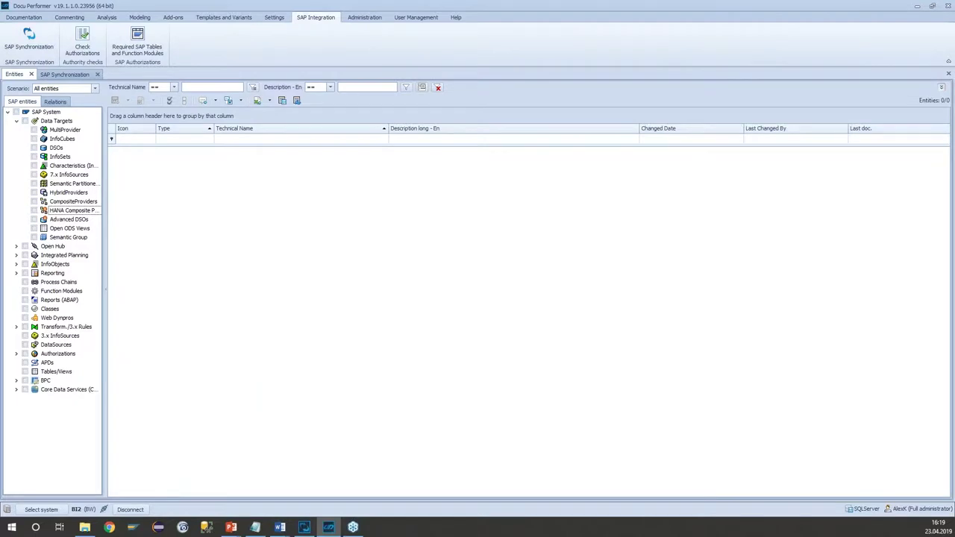
left_click(33, 129)
left_click(34, 131)
left_click(33, 211)
left_click(271, 138)
type("vepm")
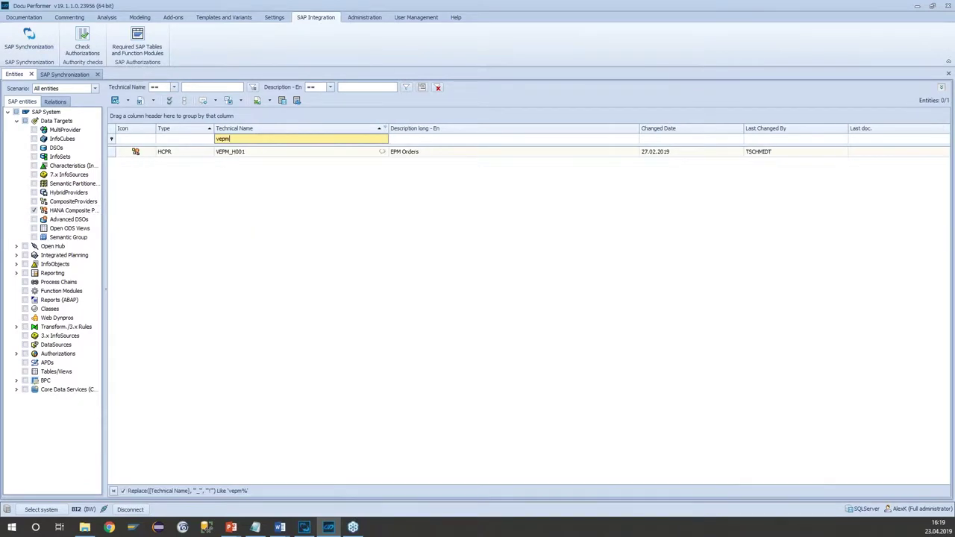
Step: Display the comments of the composite provider VEPM_H001 beside the entity list
left_click(292, 153)
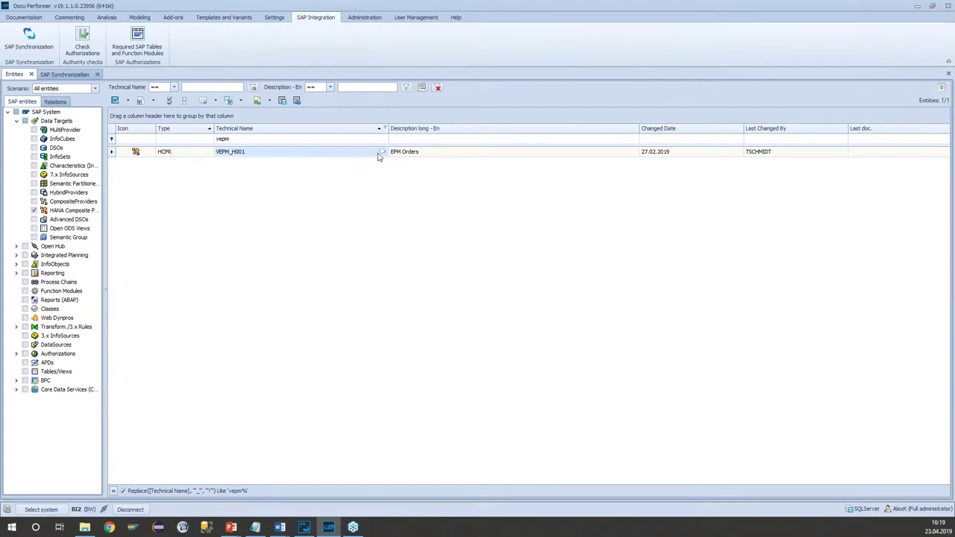
right_click(337, 153)
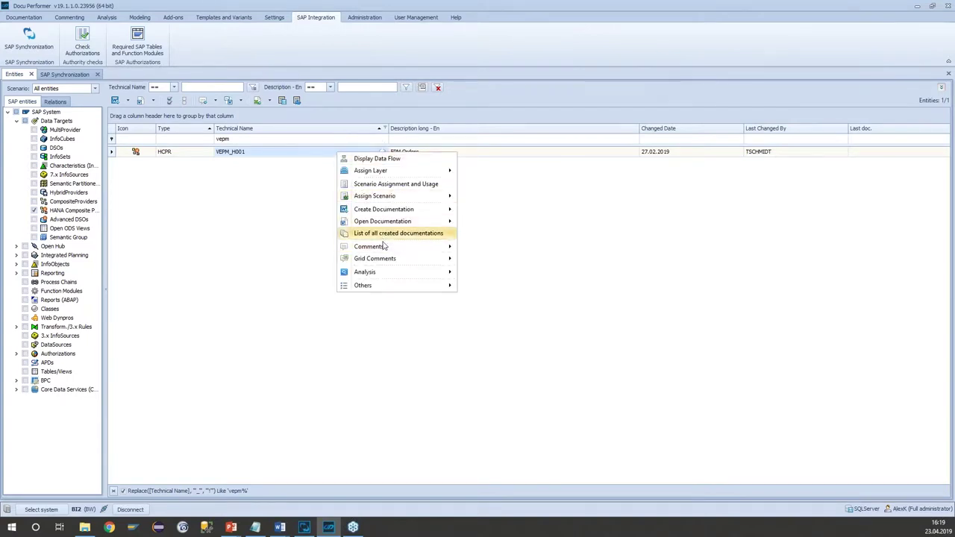
mouse_move(422, 247)
left_click(463, 249)
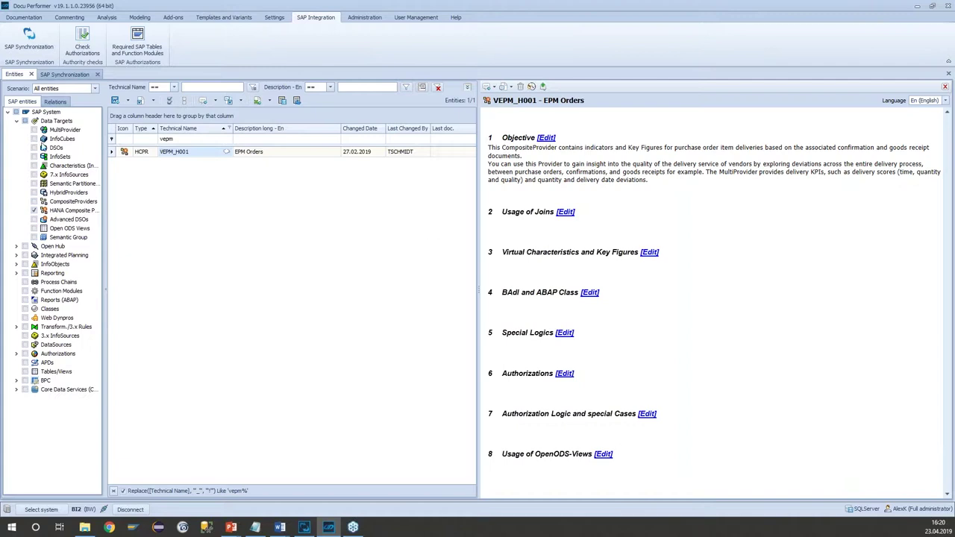
Step: Open the comment template for HANA Composite Providers, select its Usage of Joins item, and switch the template to edit mode
right_click(66, 212)
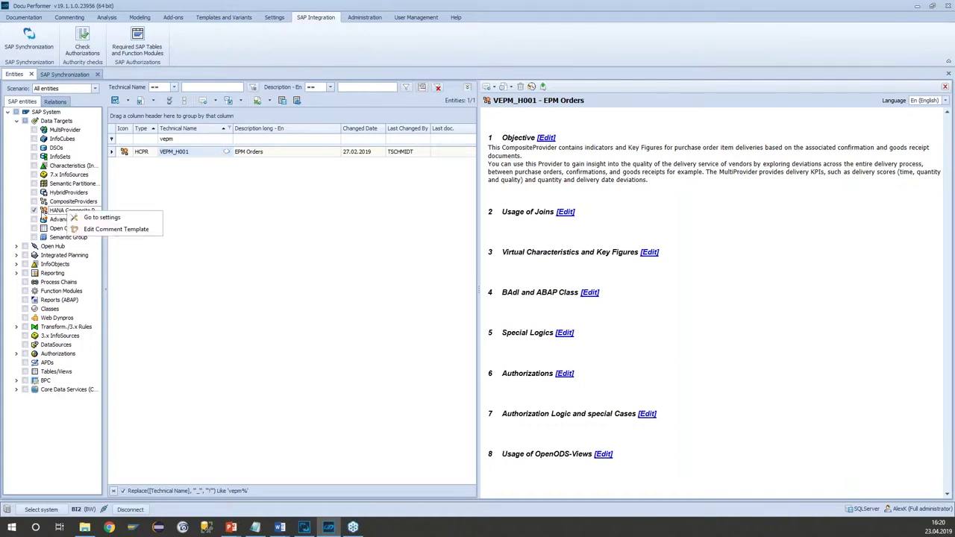
left_click(150, 231)
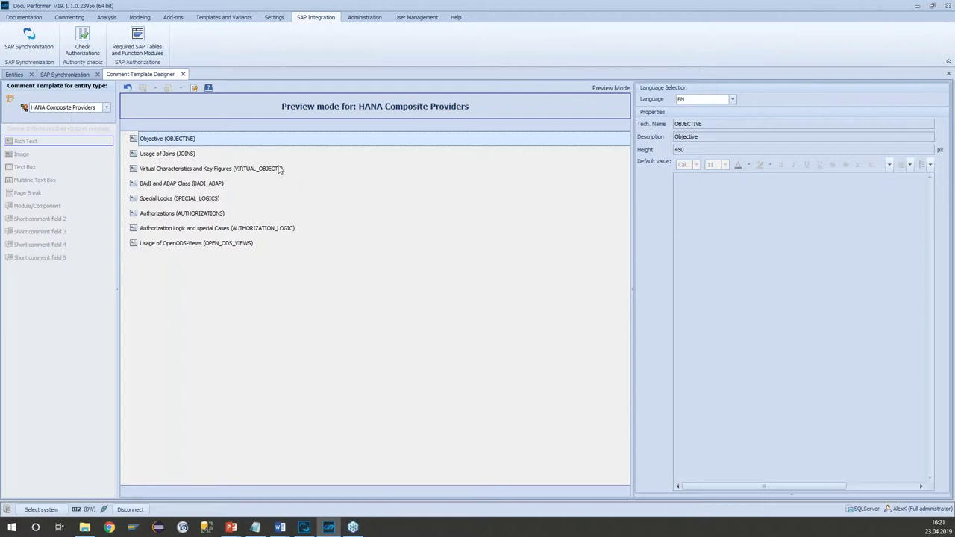
left_click(188, 153)
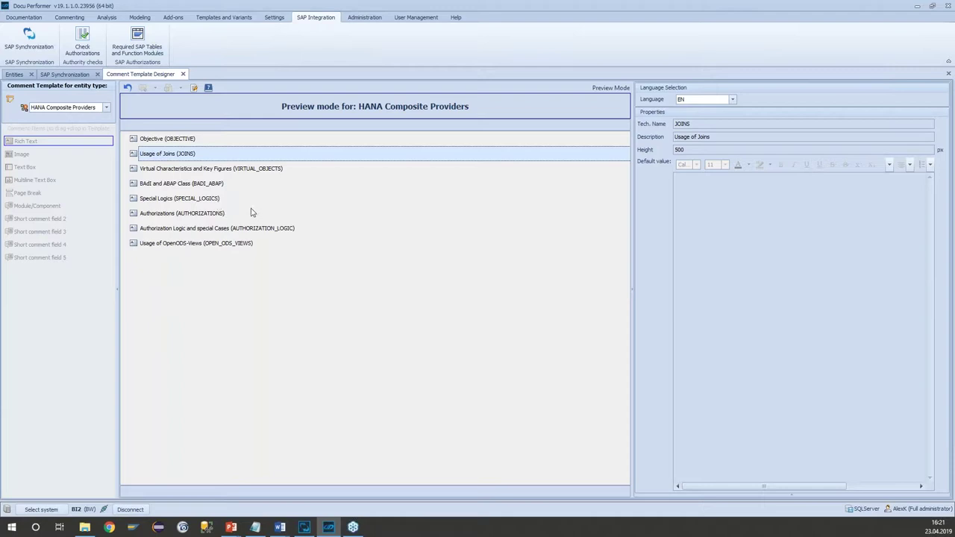
left_click(195, 88)
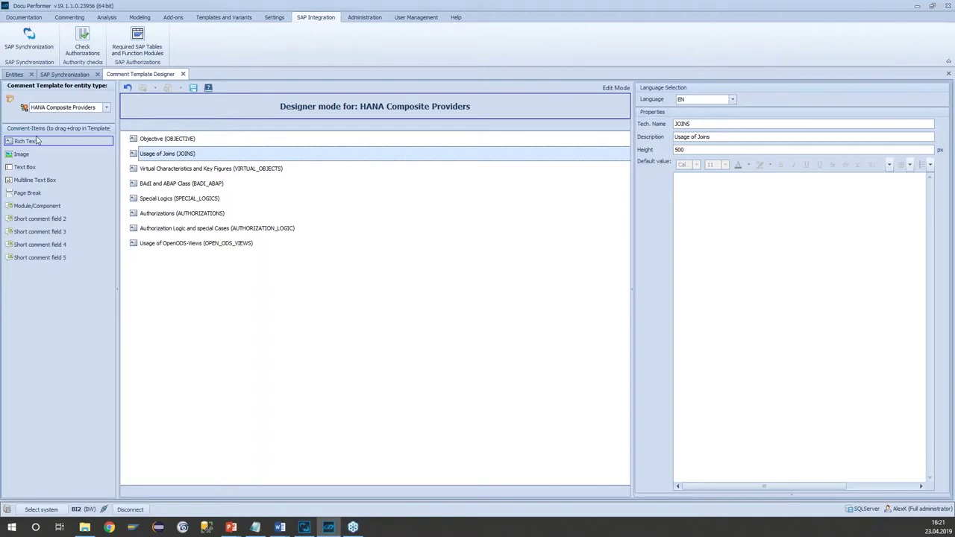
Step: Add a rich text item at the end of the comment template and switch its property language to DE
left_click_drag(36, 141, 170, 330)
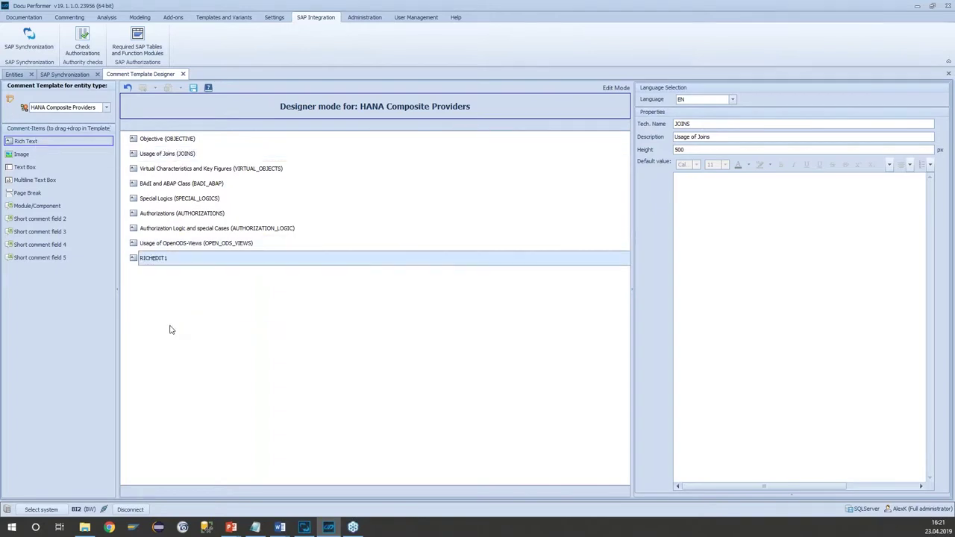
left_click(733, 124)
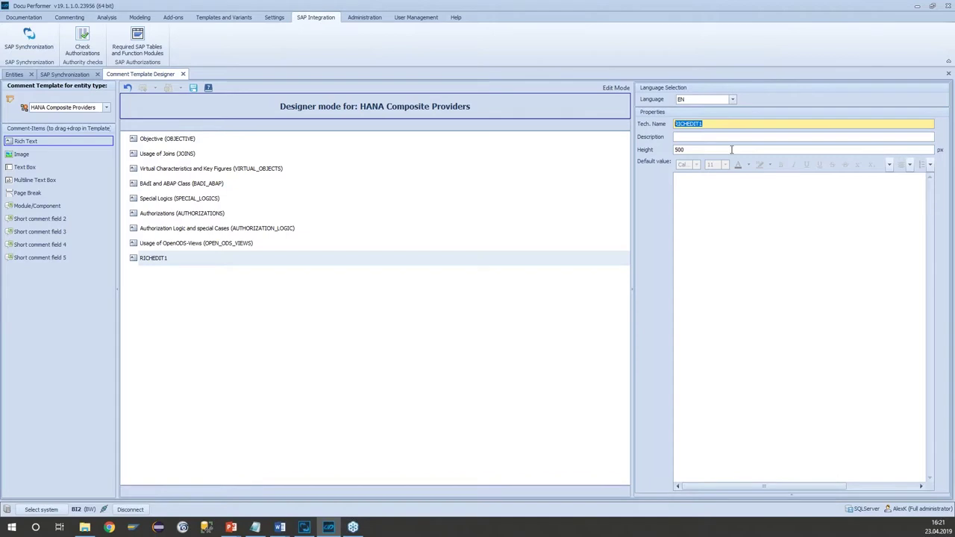
left_click(723, 136)
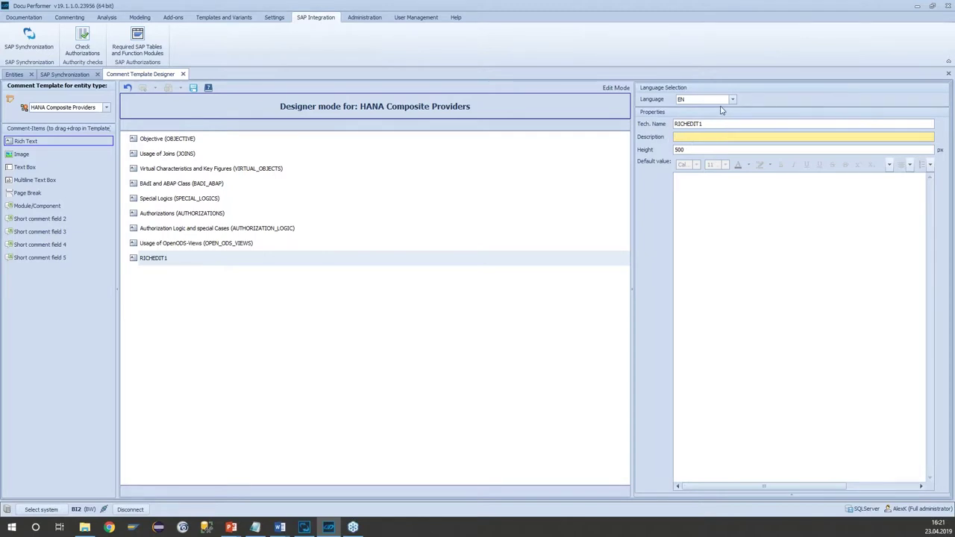
left_click(724, 100)
left_click(685, 117)
left_click(686, 101)
left_click(682, 110)
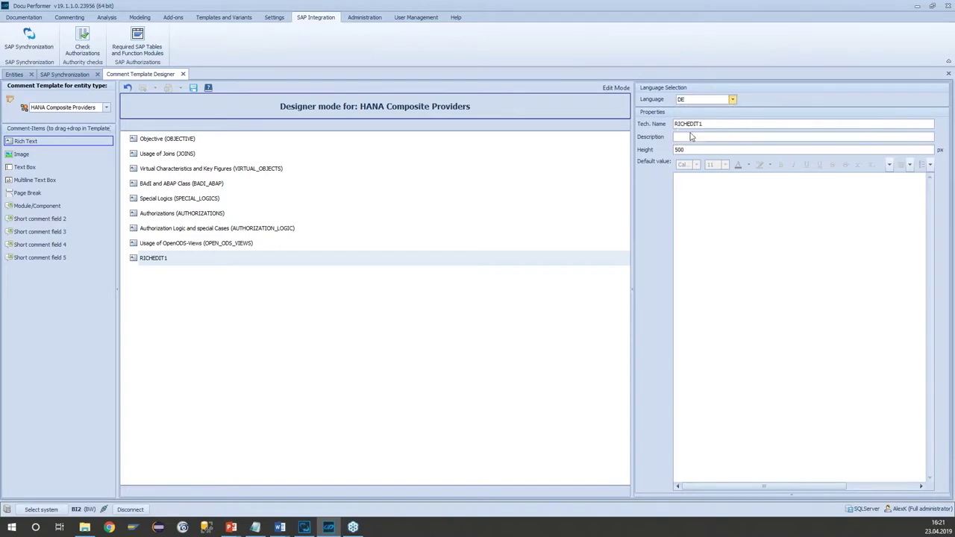
Step: Delete the newly added rich text item from the comment template
left_click(207, 261)
key("Delete")
left_click(455, 276)
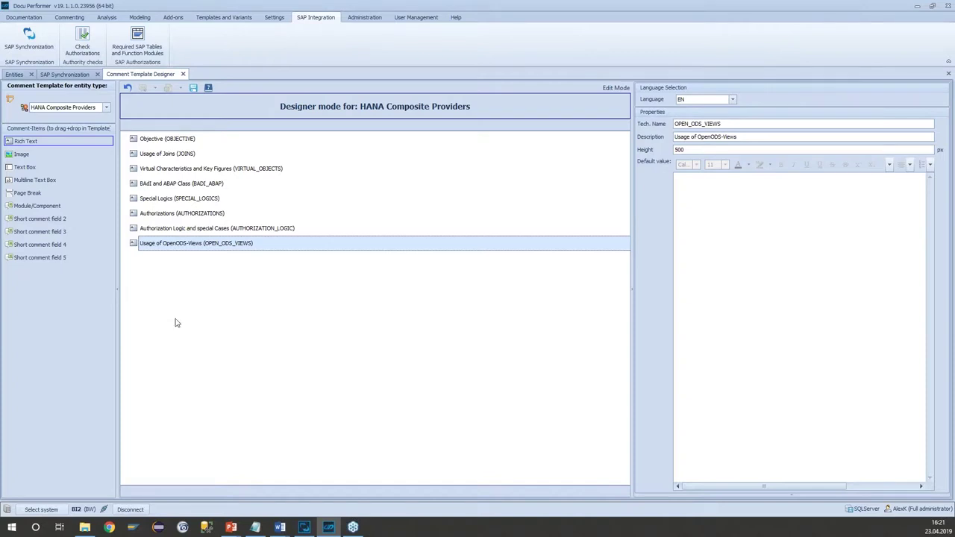
Step: Browse the entity types and open the Transformations 7.x comment template, discarding the unsaved template changes
left_click(107, 108)
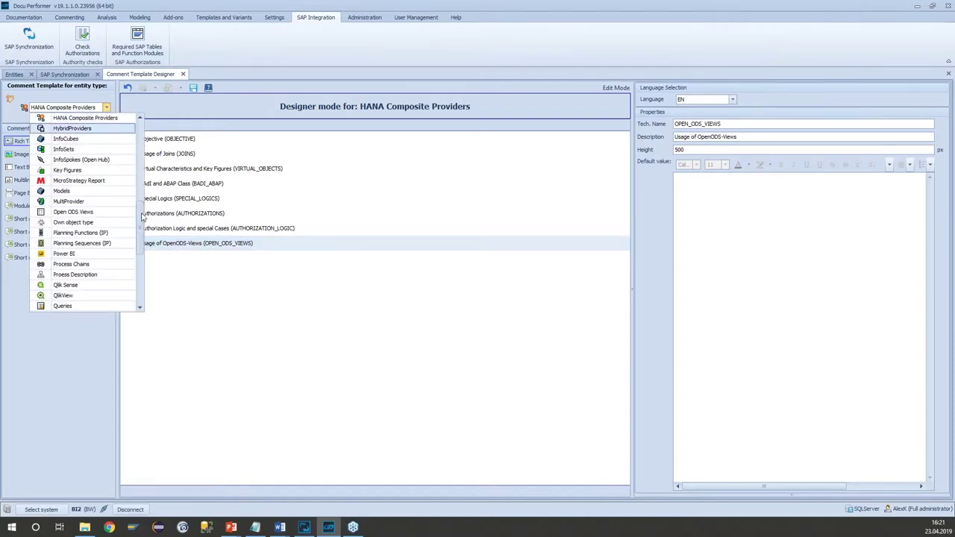
scroll(141, 213, "down", 2)
scroll(139, 189, "up", 4)
scroll(139, 189, "up", 5)
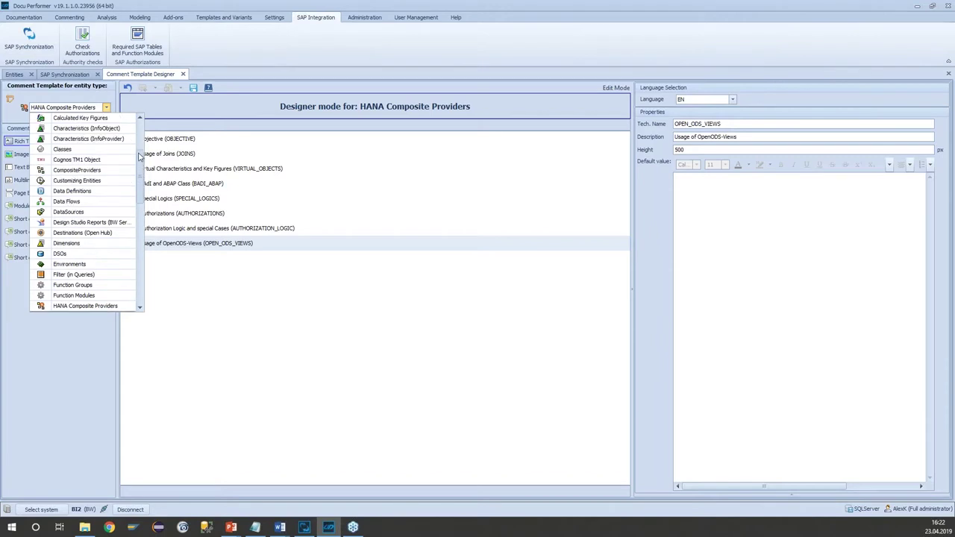
scroll(142, 135, "down", 6)
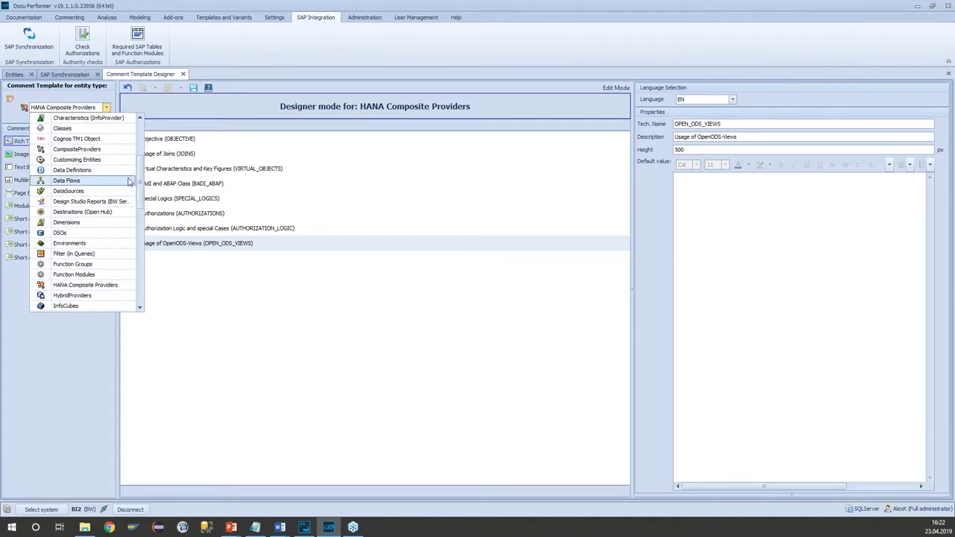
left_click(499, 276)
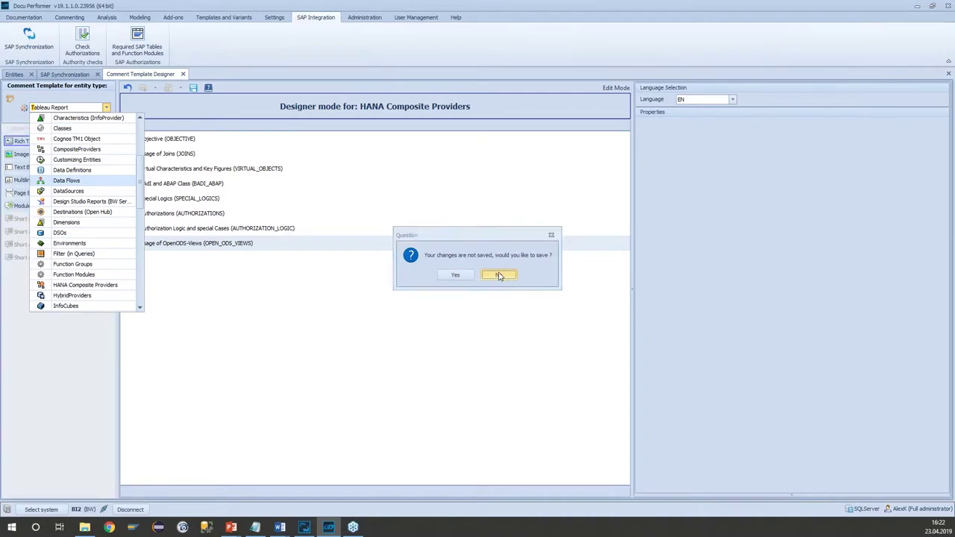
left_click(82, 148)
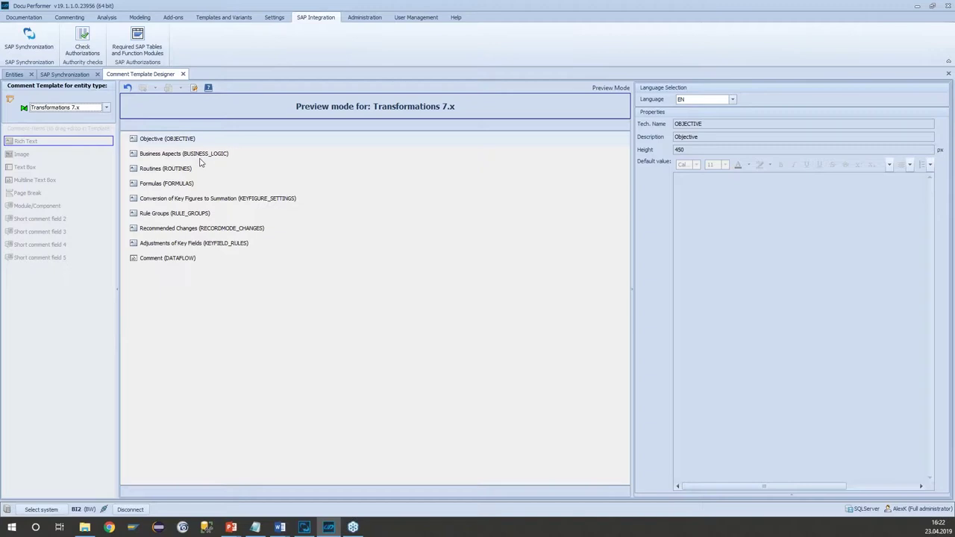
Step: Inspect the Routines and Rule Groups items of the Transformations 7.x template, and close the Comment Template Designer
left_click(171, 170)
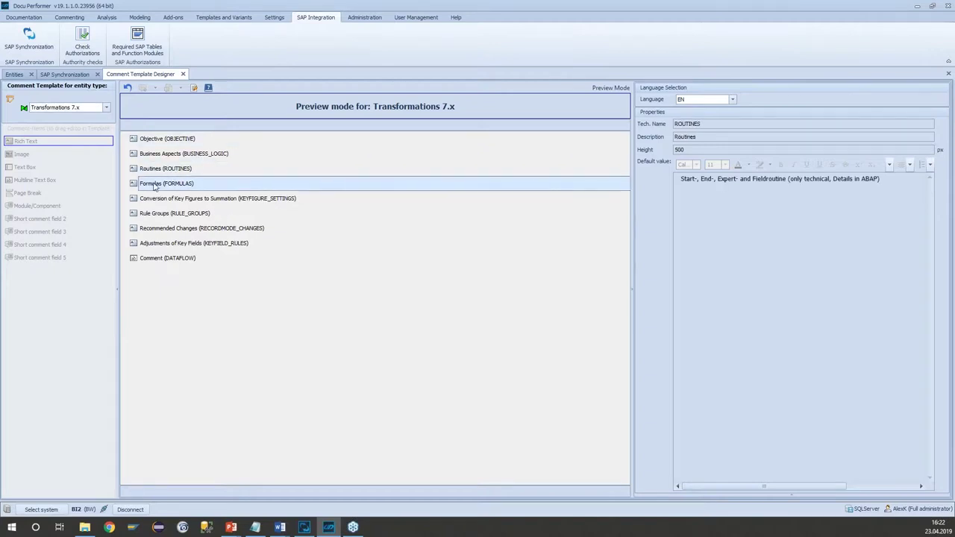
left_click(179, 215)
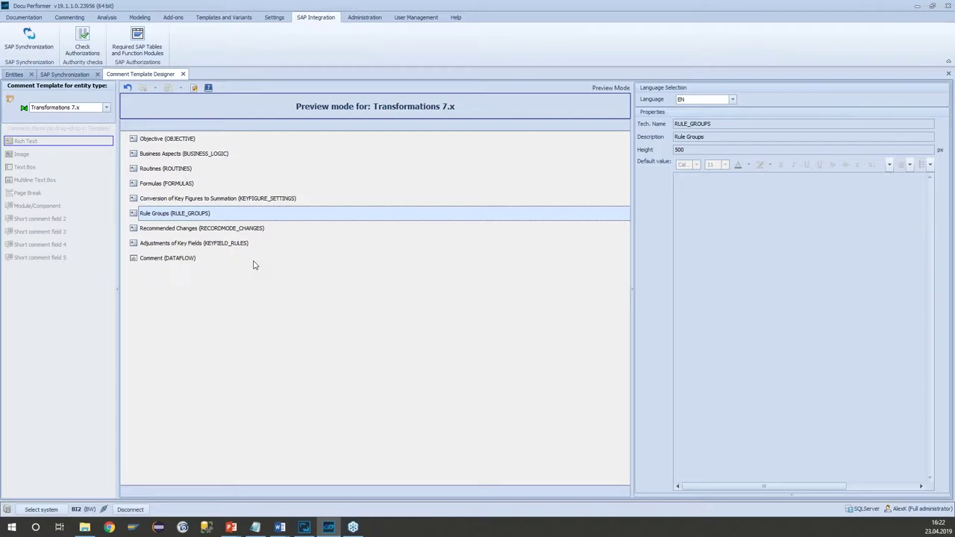
key("ctrl+F4")
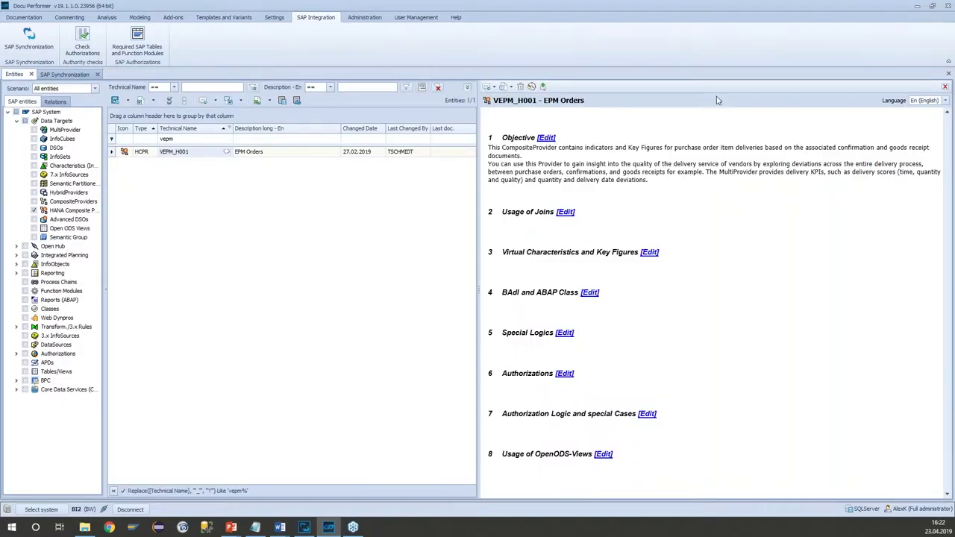
Step: Clear the technical name filter and show the comments of the composite provider EG_HCPR1
left_click(172, 138)
key("BackSpace")
key("BackSpace")
key("BackSpace")
key("BackSpace")
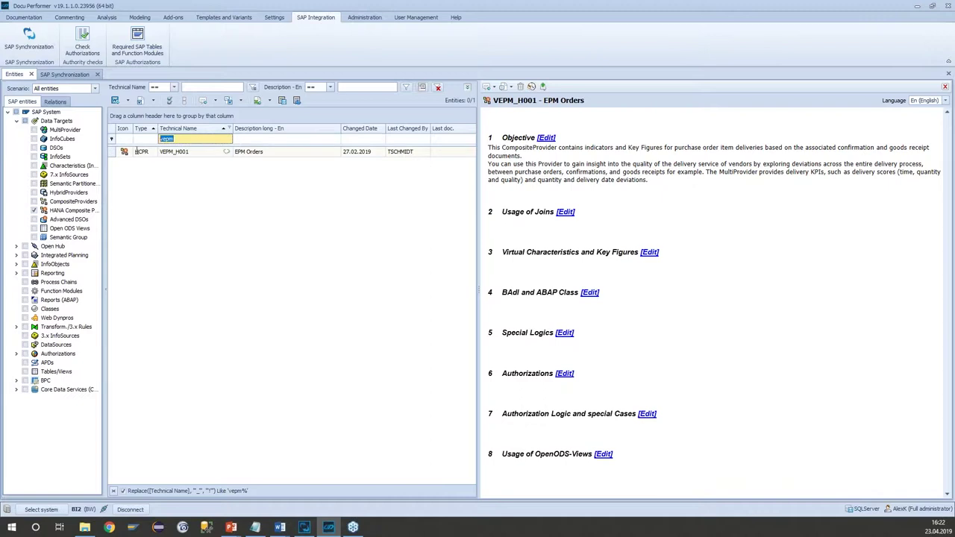
left_click(198, 248)
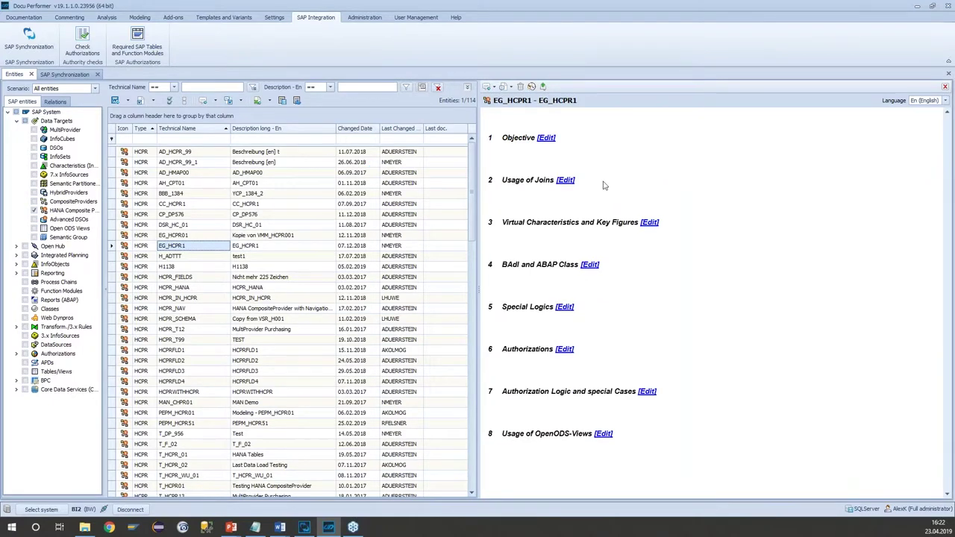
Step: Check the file formats offered for creating documentation of the composite provider EG_HCPR1, and dismiss the options
right_click(193, 249)
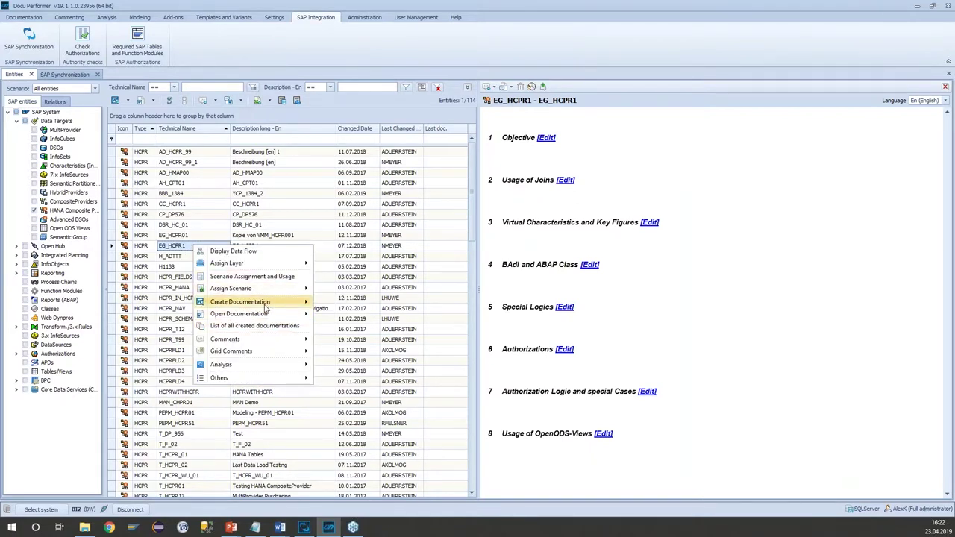
mouse_move(266, 304)
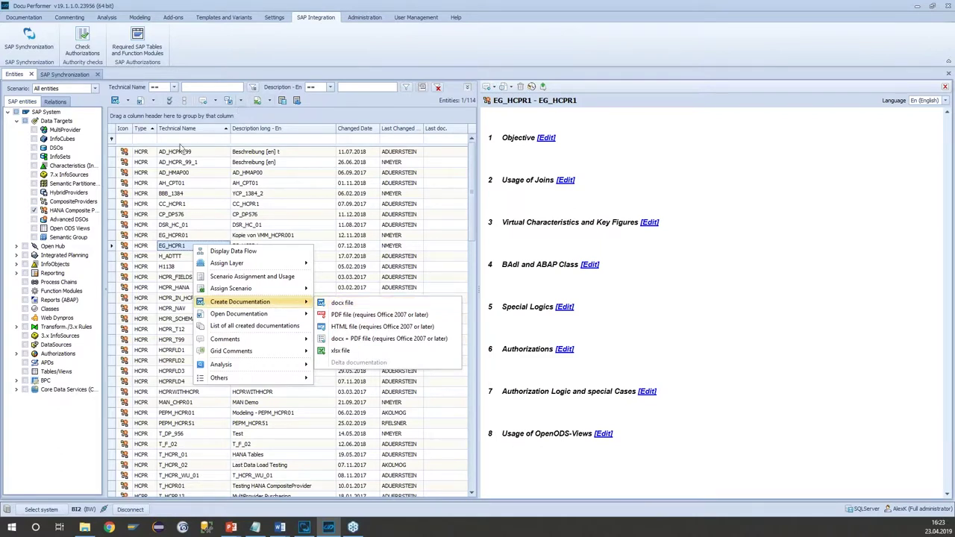
left_click(170, 249)
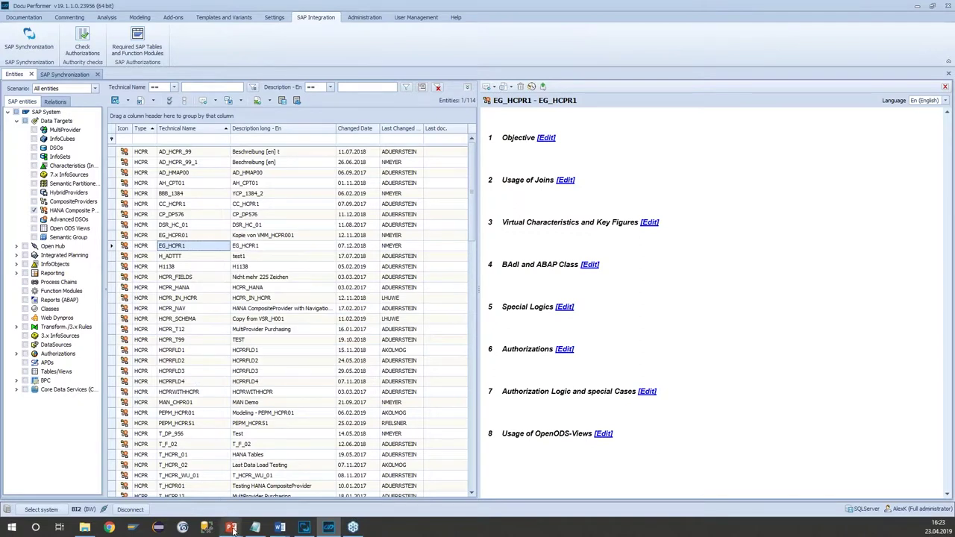
Step: Switch to the PowerPoint slide show and advance to the slide on creating project documentation via scenarios
mouse_move(233, 527)
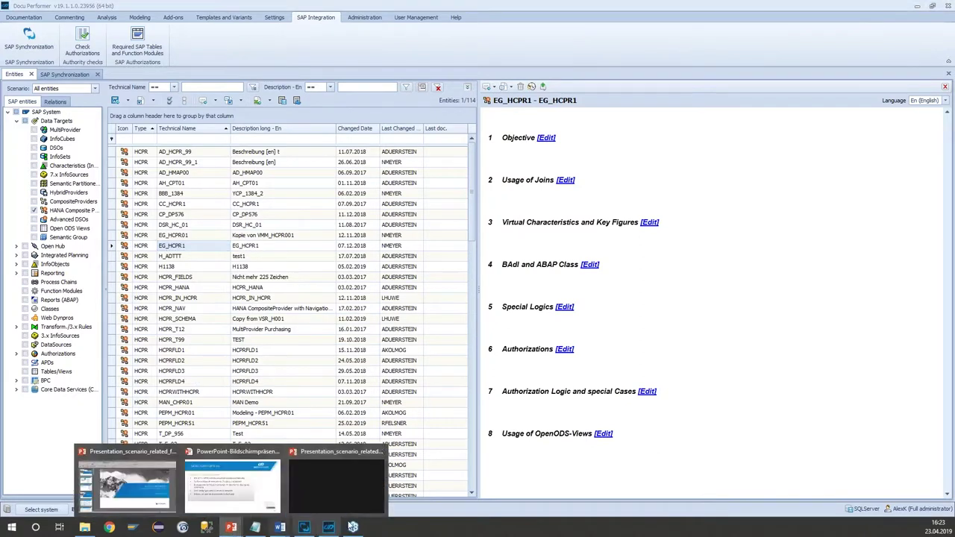
left_click(231, 480)
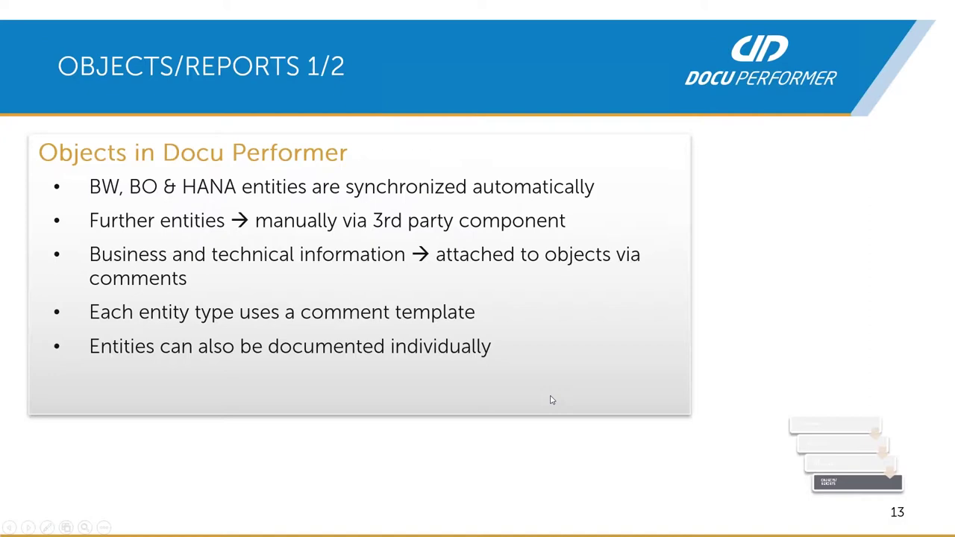
key("Right")
key("Right")
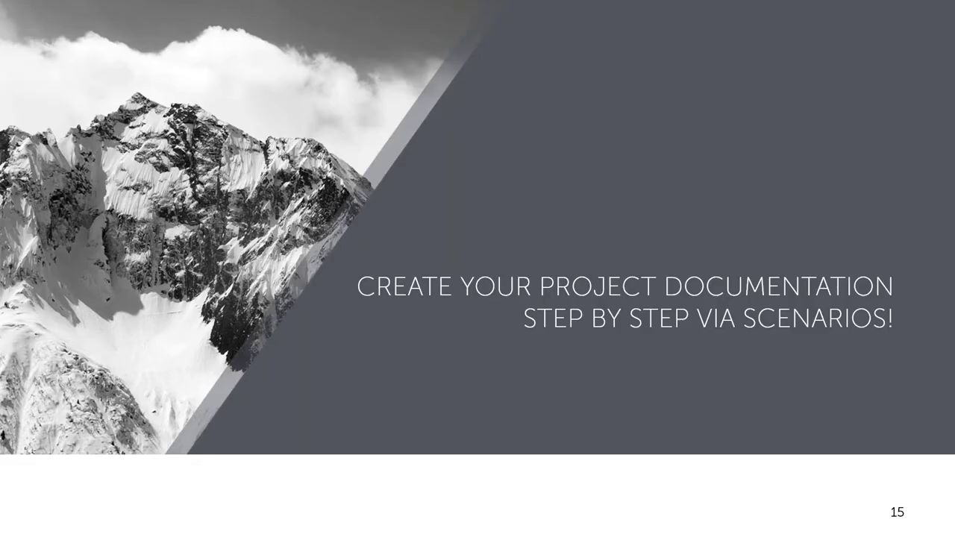
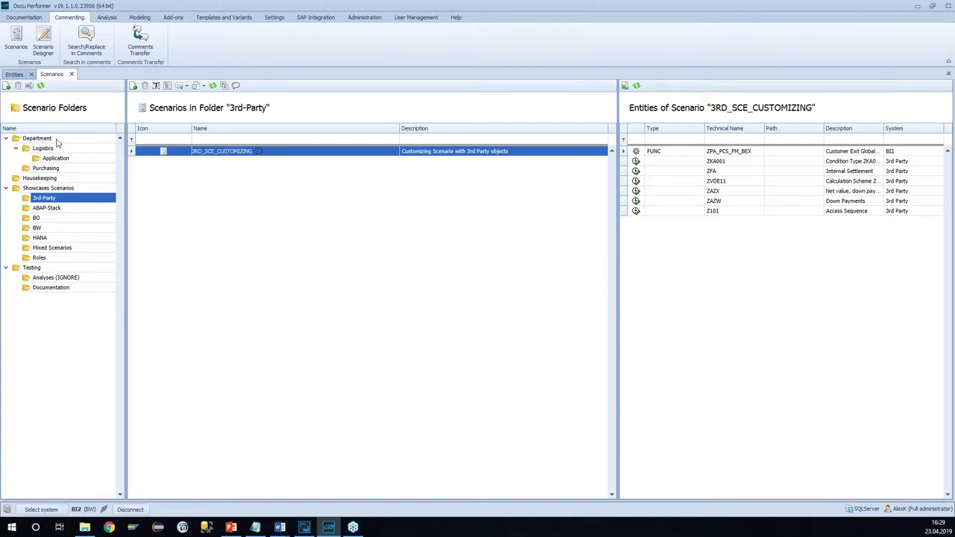
Step: Browse the Department, Application and Purchasing scenario folders, and check the folder actions available for Purchasing
left_click(52, 138)
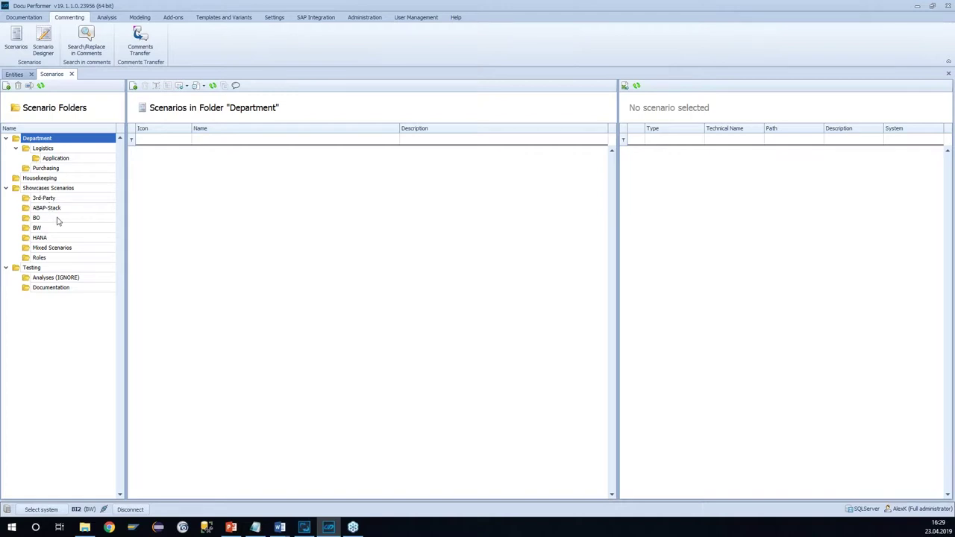
left_click(57, 159)
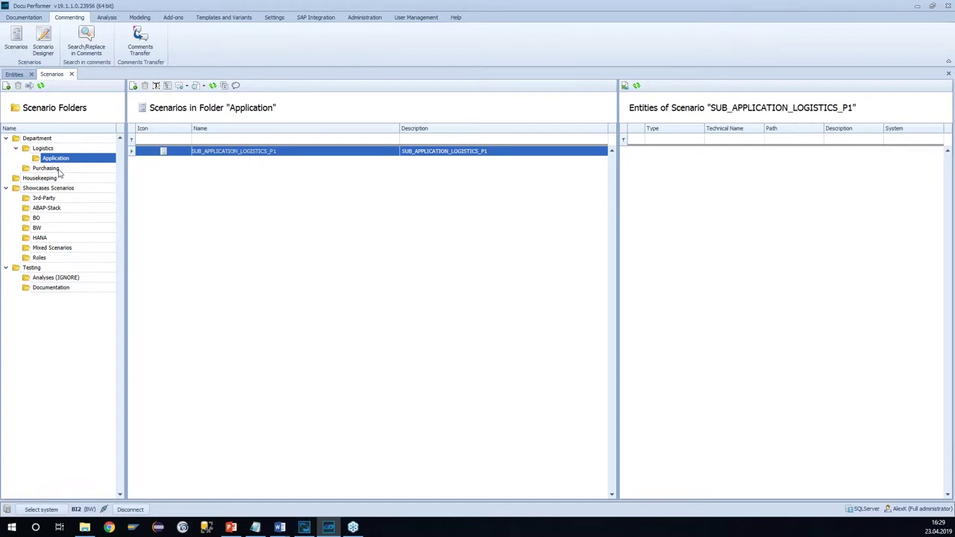
left_click(47, 168)
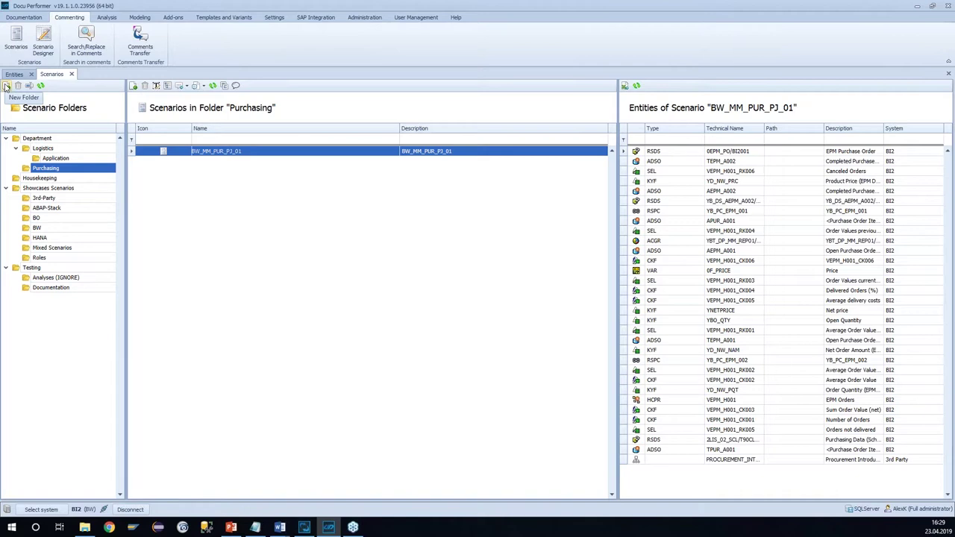
right_click(74, 171)
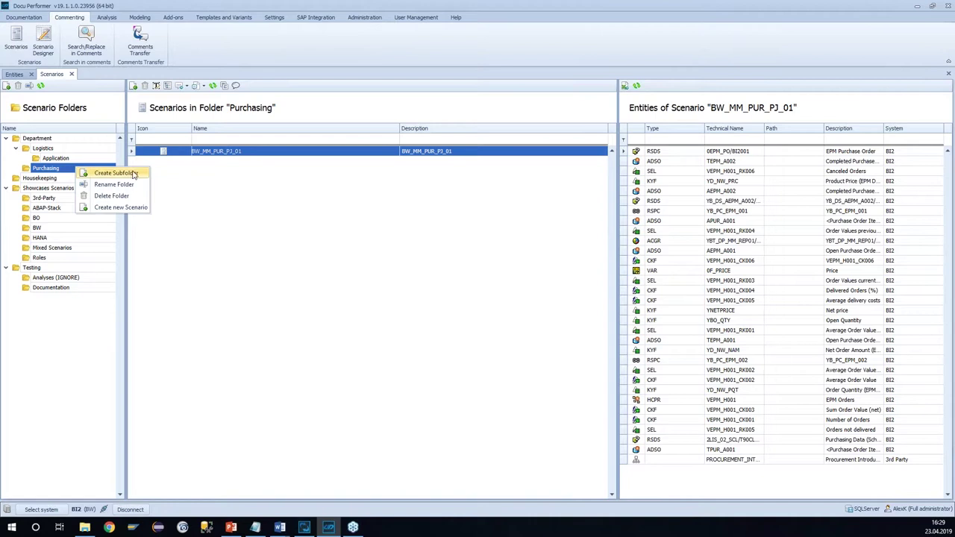
left_click(263, 190)
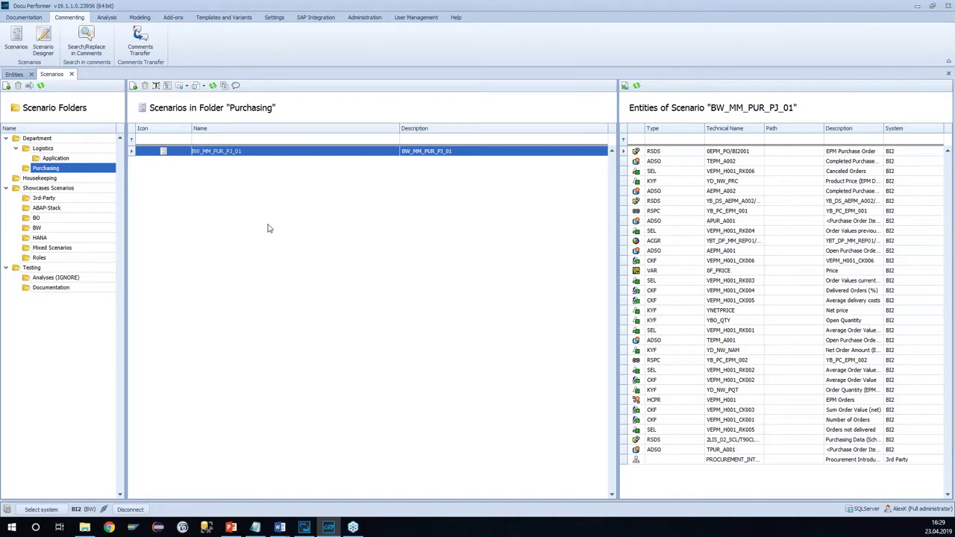
Step: Create a scenario named SCENARIO 01 in the Purchasing folder with language En and description "Test"
left_click(133, 87)
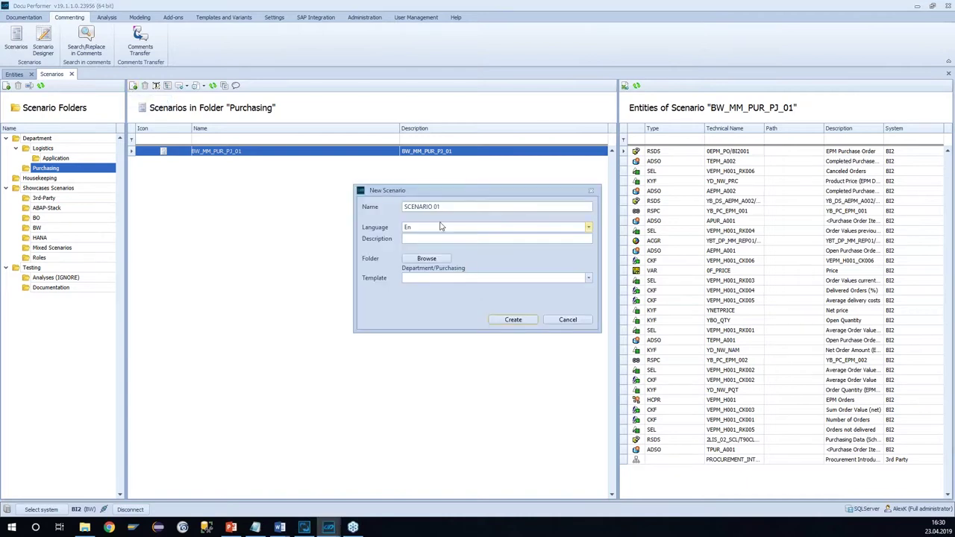
left_click_drag(465, 207, 362, 224)
left_click(424, 238)
left_click(437, 239)
left_click(417, 230)
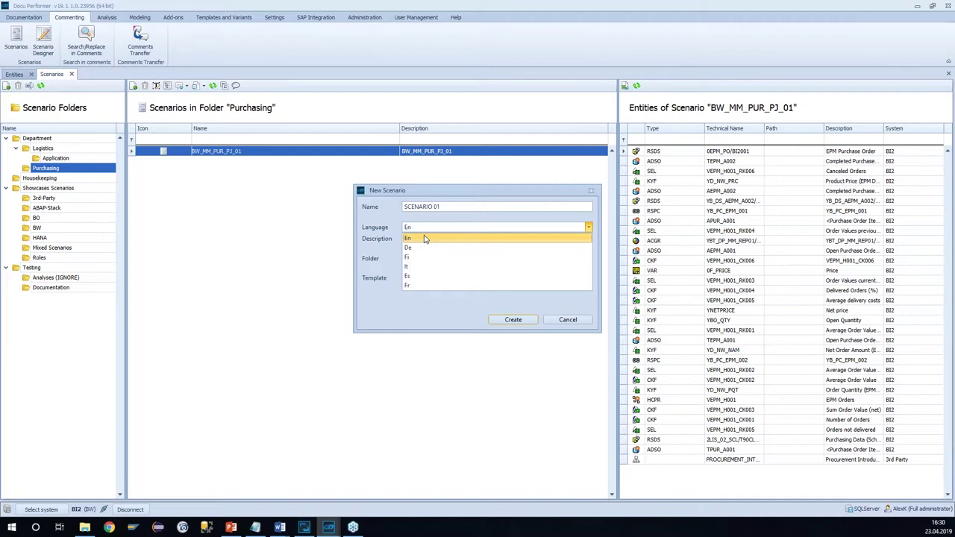
left_click(423, 239)
left_click(418, 240)
type("Test")
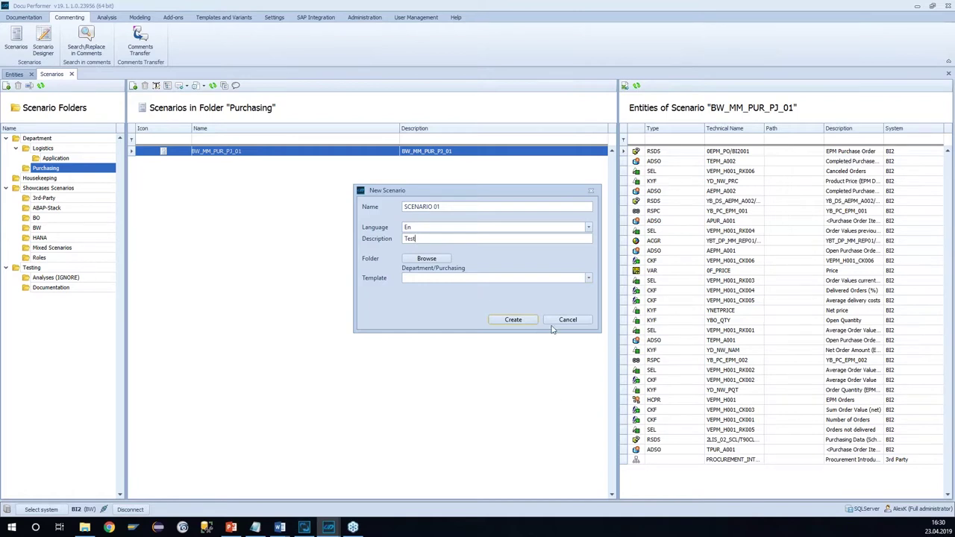
left_click(506, 323)
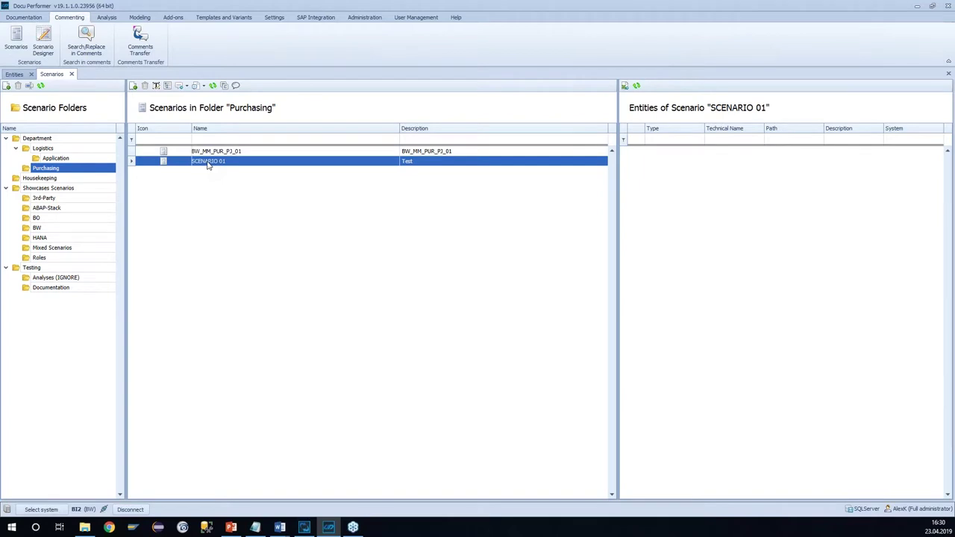
Step: Open SCENARIO 01 in the Scenario Designer and add two rich text items described "Chapter 1" and "Chapter 2"
double_click(209, 166)
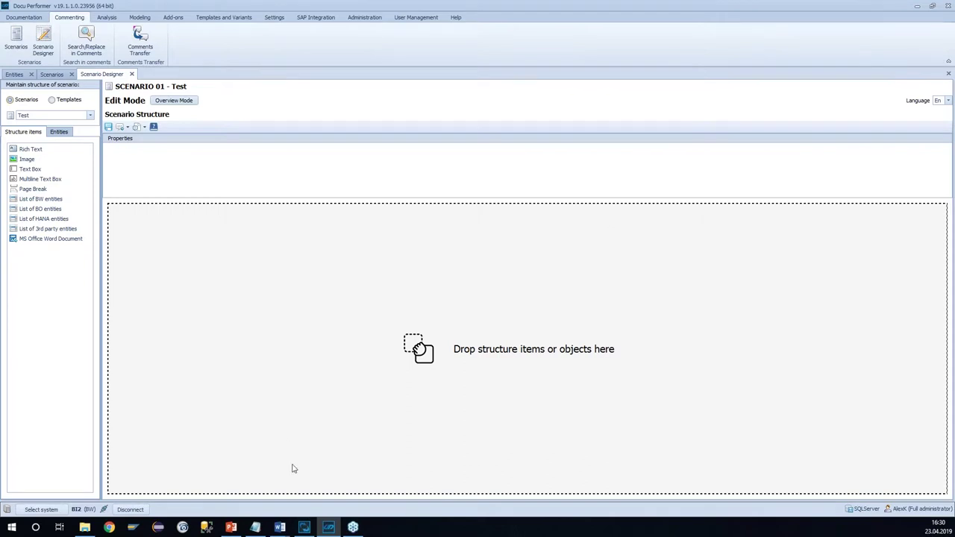
left_click(23, 17)
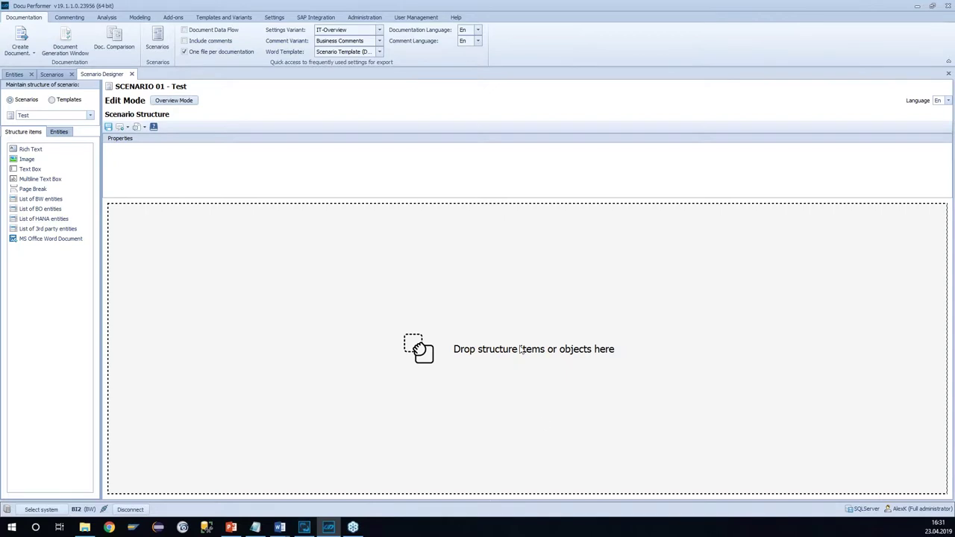
left_click_drag(28, 149, 222, 255)
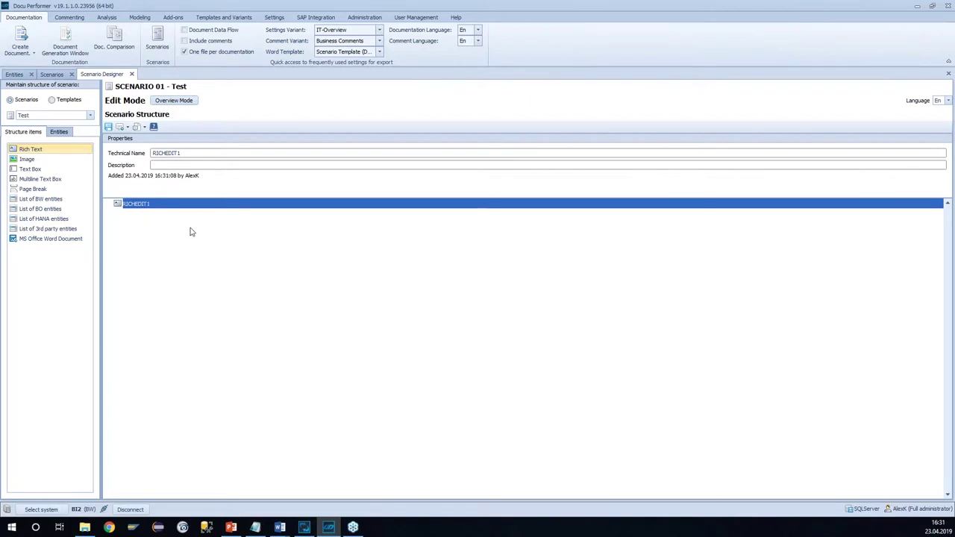
left_click(169, 164)
left_click(155, 206)
left_click(170, 169)
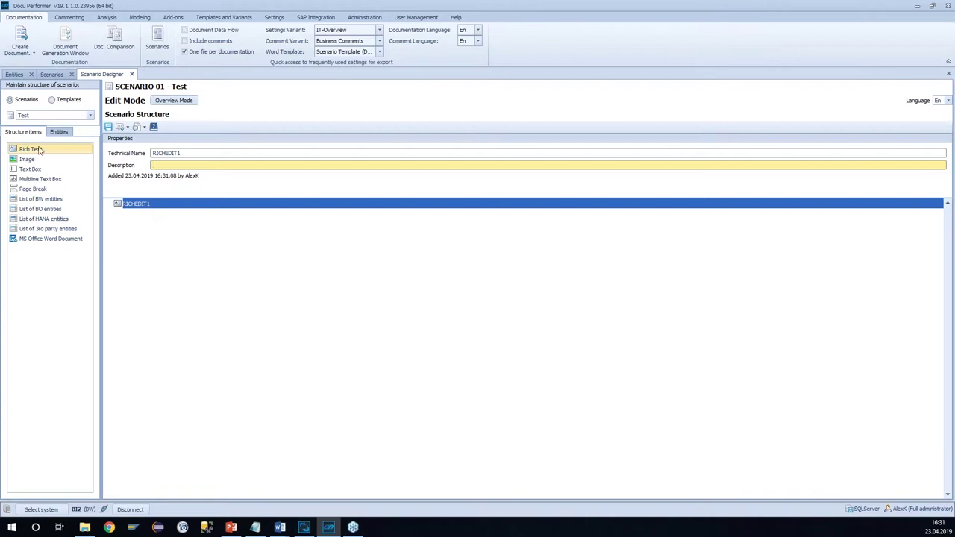
type("Chapter 1")
left_click_drag(28, 149, 135, 221)
type("Chapter 3")
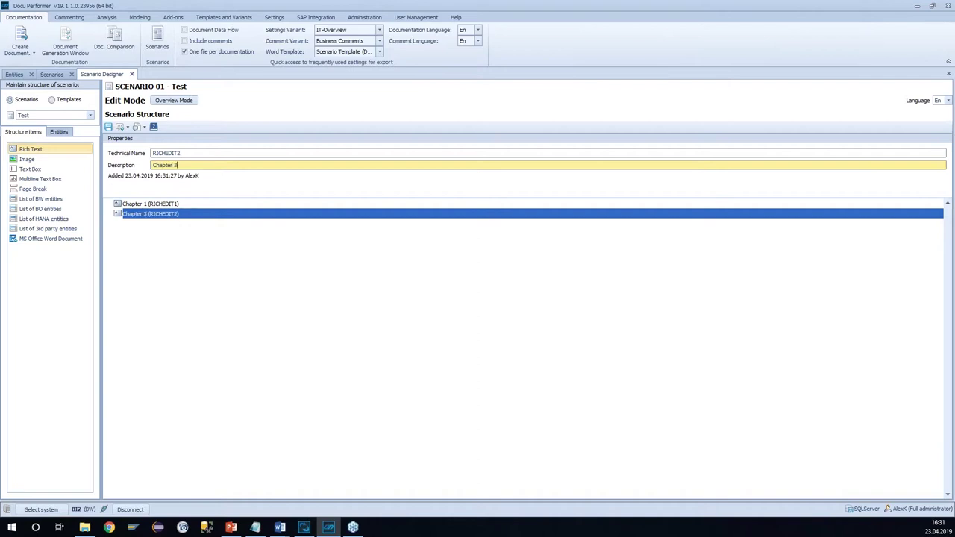
Step: Set the technical name of the Chapter 1 item to CHAPTER 1
left_click(186, 204)
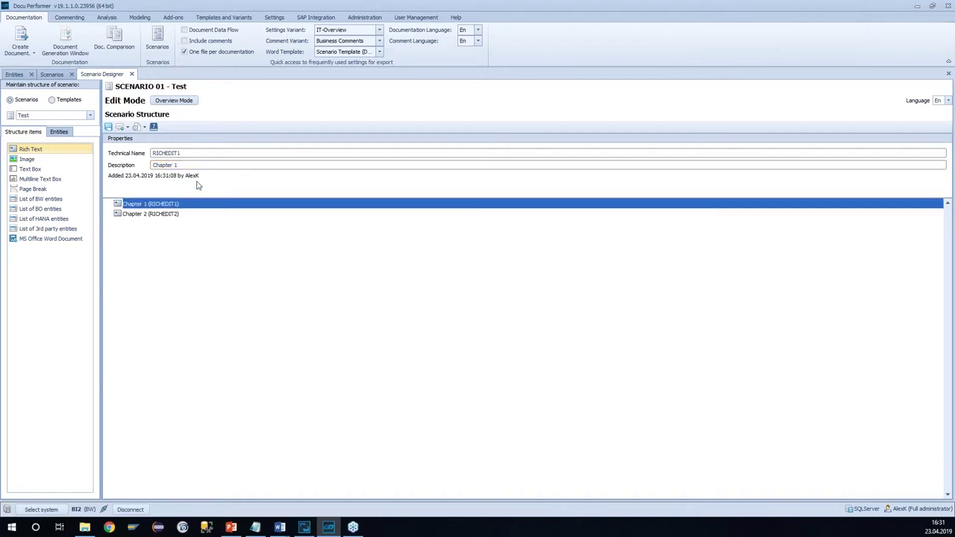
left_click(187, 164)
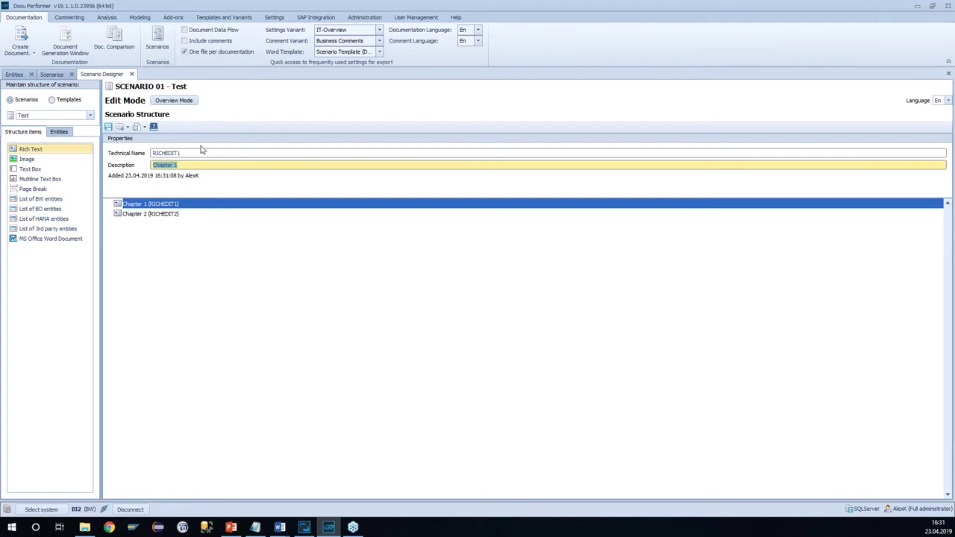
left_click(194, 153)
key("ctrl+a")
type("CHAPTER 1")
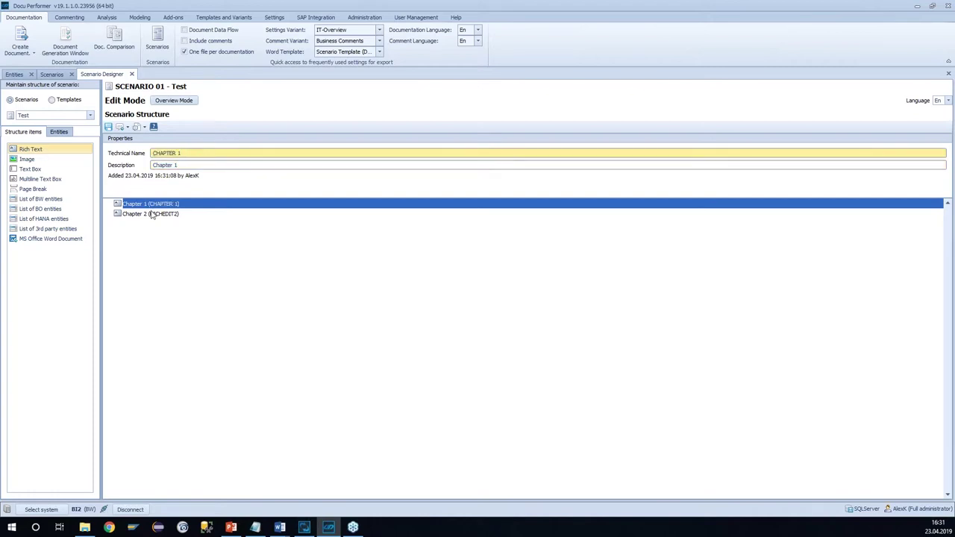
Step: Set the technical name of the Chapter 2 item to CHAPTER 2
left_click(153, 214)
left_click(168, 165)
key("ctrl+a")
left_click(188, 153)
key("ctrl+a")
type("CHAPTER 2")
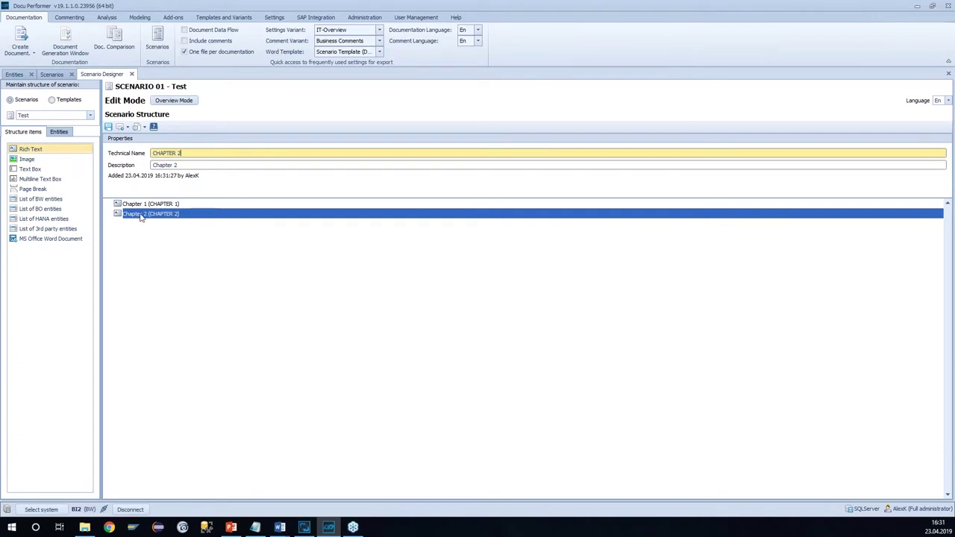
Step: Add a rich text item beneath Chapter 1 and describe it as "sub chapter 1.1"
left_click(136, 204)
left_click_drag(33, 149, 152, 210)
left_click(154, 165)
type("sub chapter ")
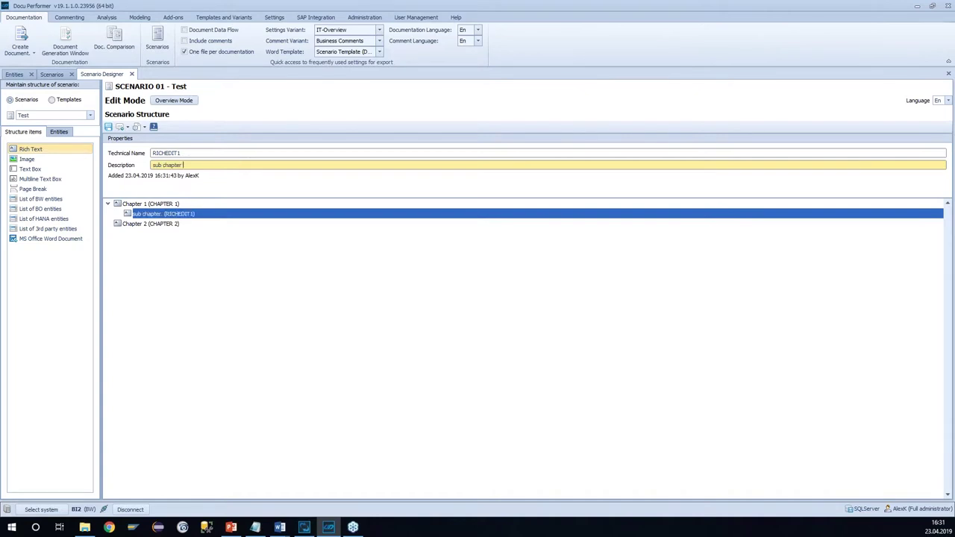
type("1.1")
left_click(132, 306)
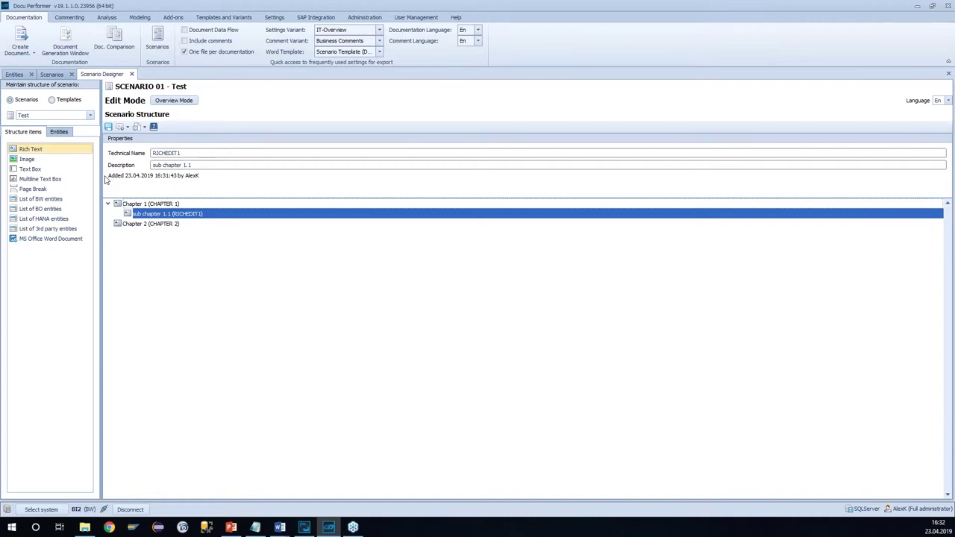
Step: Show the content of the Chapter 1 item, saving the scenario to continue
left_click(169, 205)
right_click(207, 204)
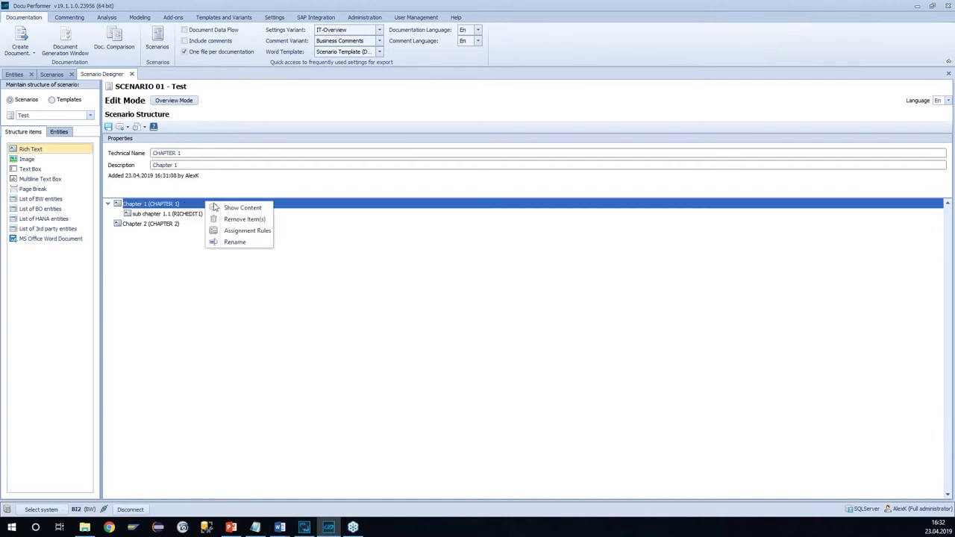
left_click(264, 209)
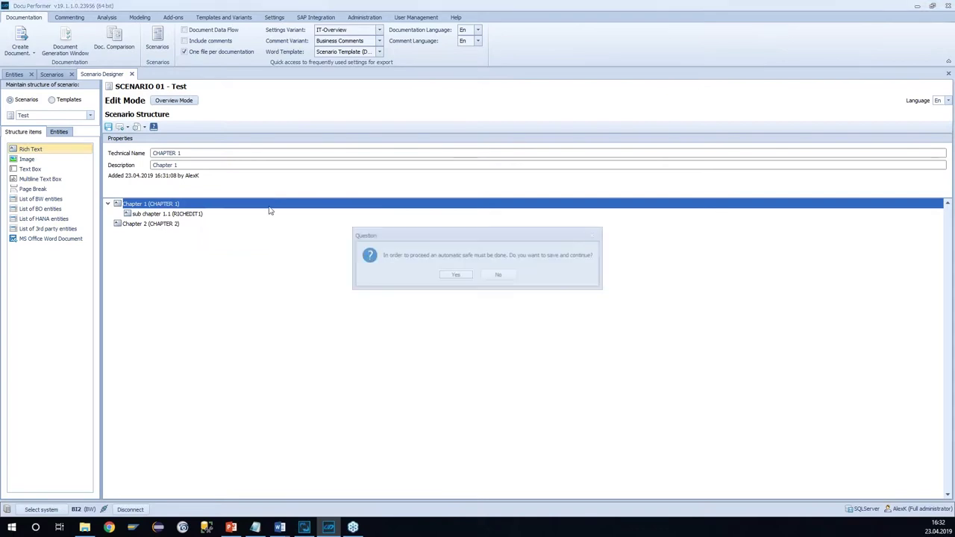
left_click(448, 275)
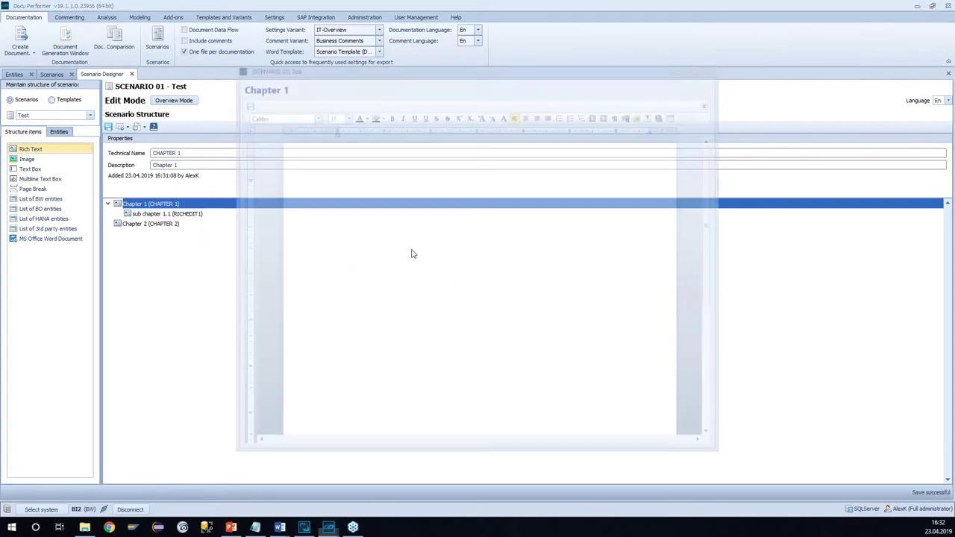
Step: Enter "The" as the Chapter 1 content, format it bold and italic, and save the text
type("The")
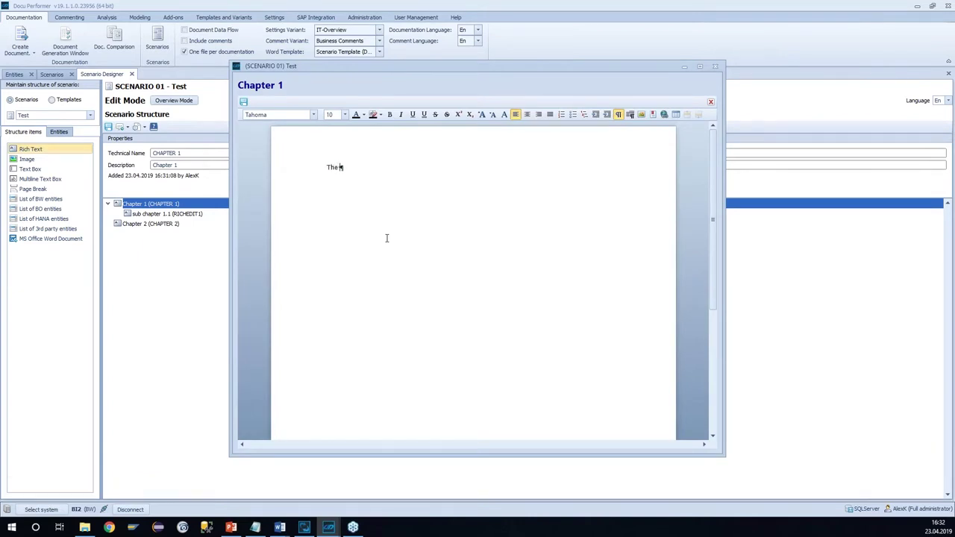
left_click_drag(376, 167, 313, 168)
left_click(390, 115)
left_click(401, 115)
left_click(429, 174)
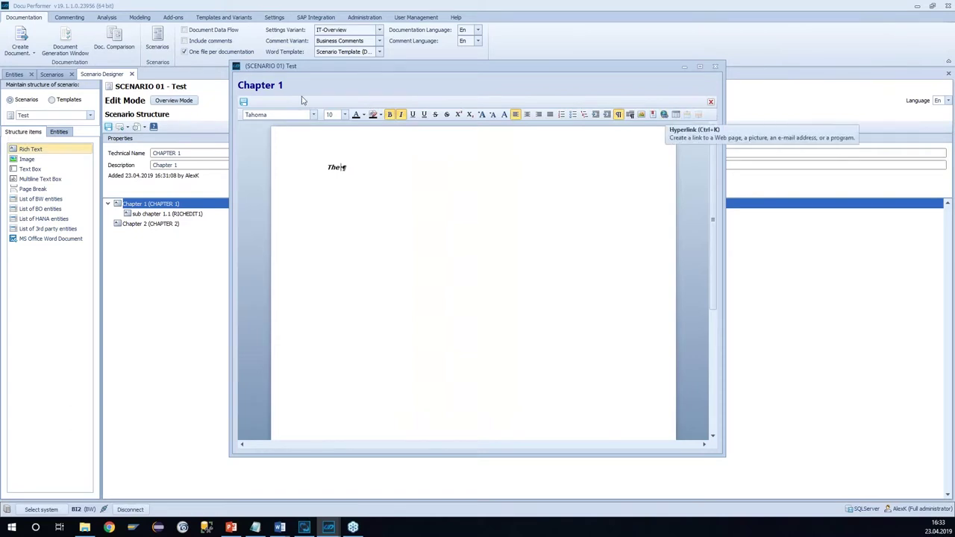
left_click(244, 101)
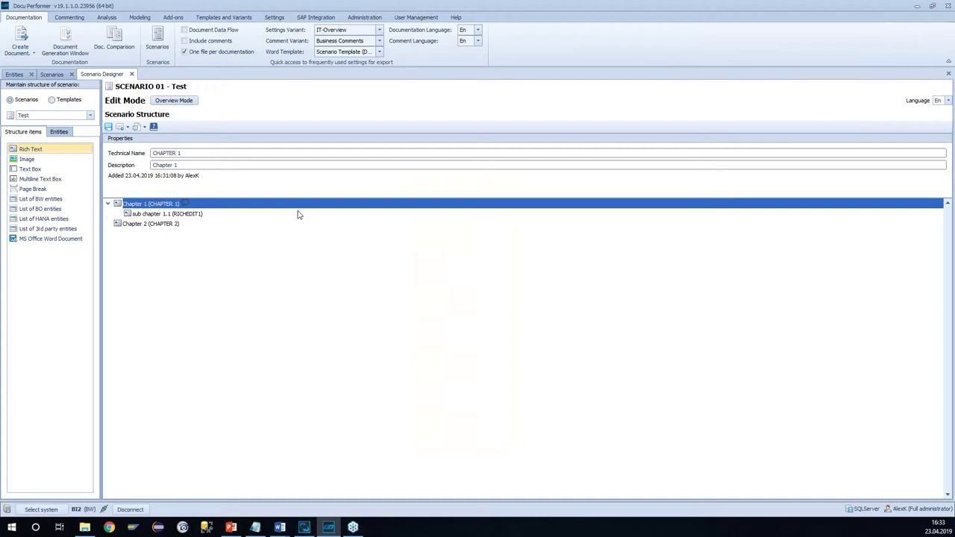
Step: Add an image item at the end of the scenario structure, after Chapter 2
left_click(28, 161)
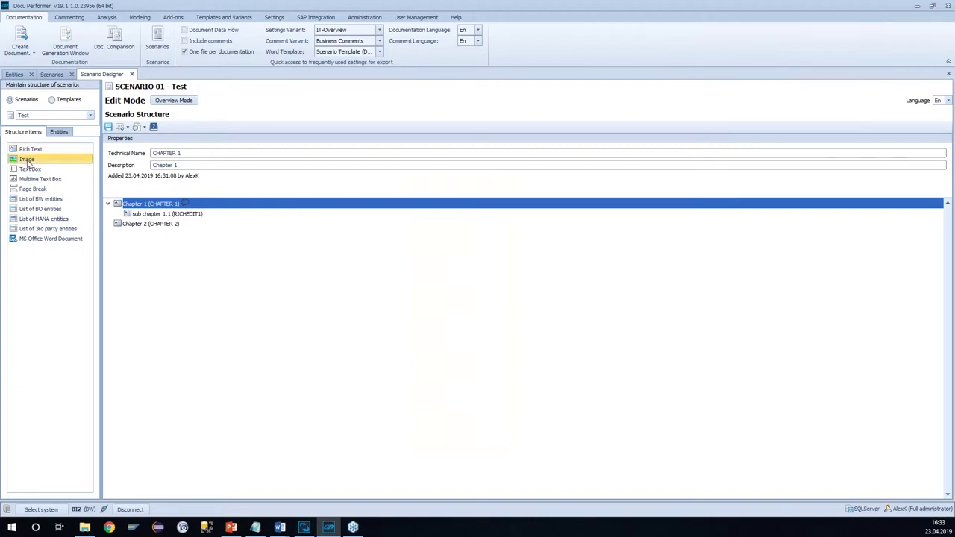
left_click_drag(28, 161, 170, 295)
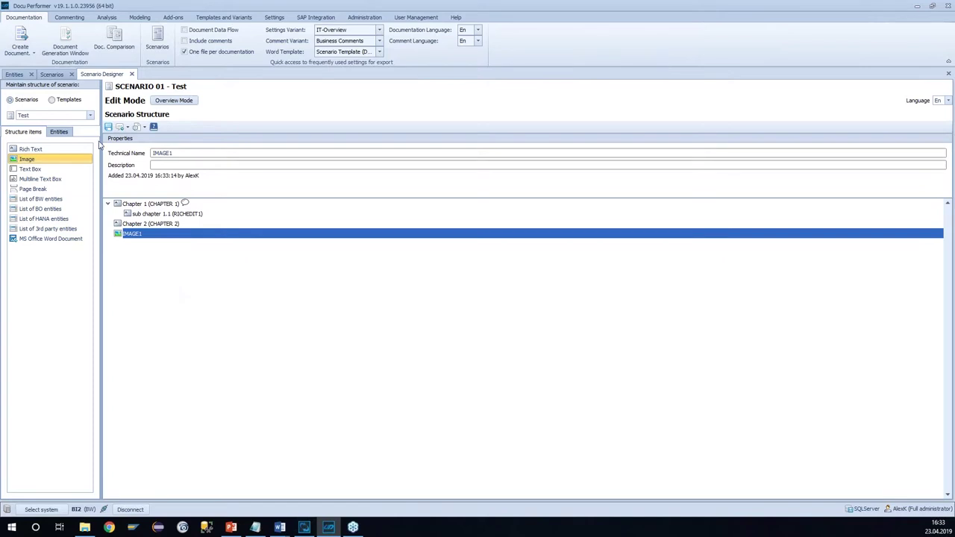
Step: Add a multiline text box followed by a page break at the end of the scenario structure
left_click(39, 170)
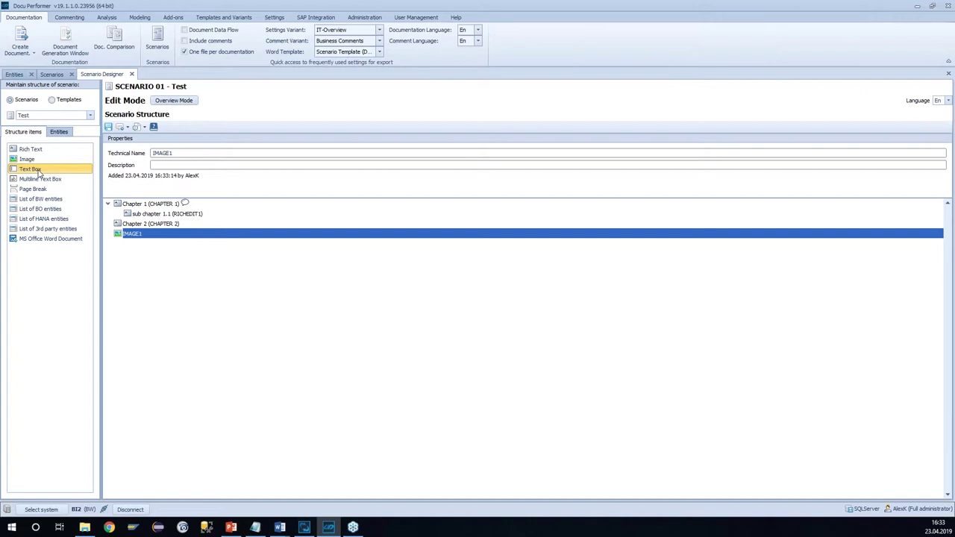
left_click_drag(41, 180, 190, 348)
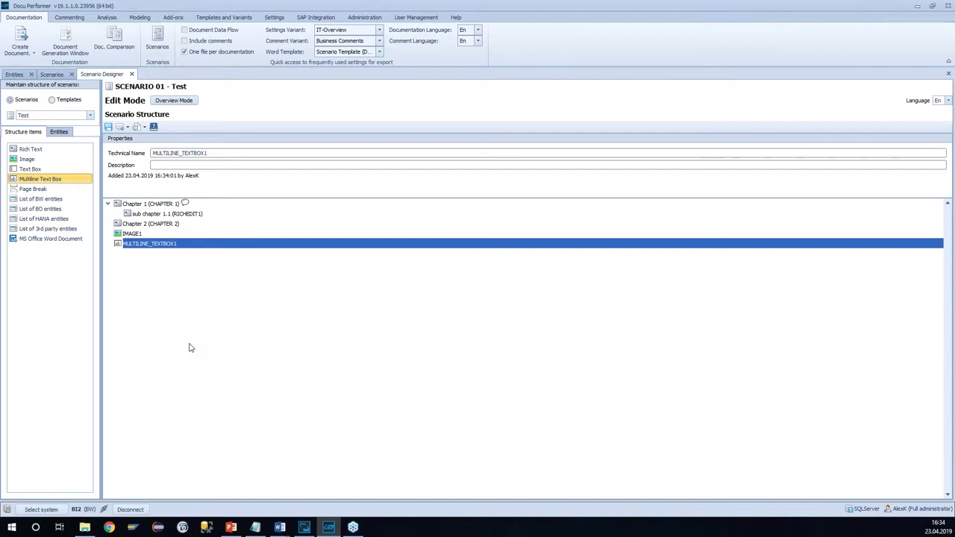
left_click_drag(47, 190, 211, 326)
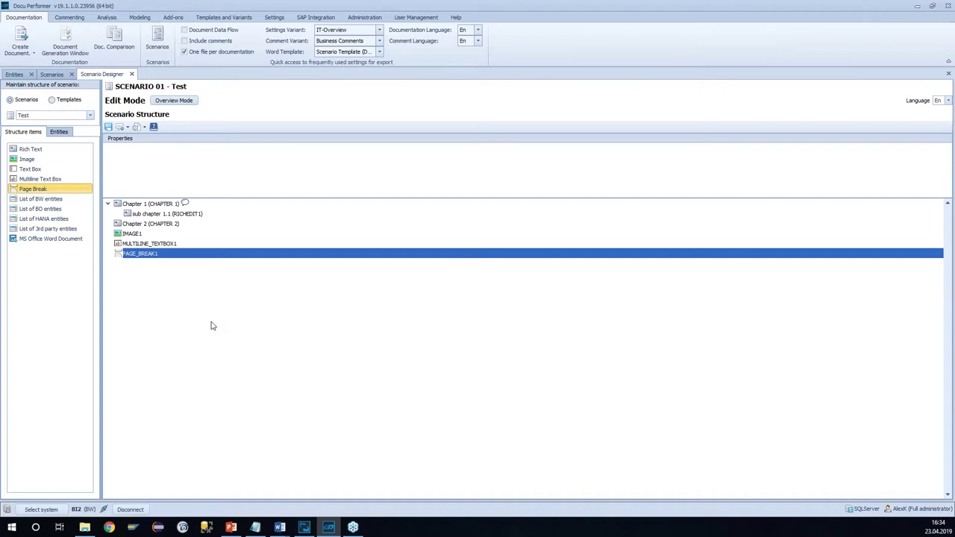
Step: Add a list of BW entities and an MS Office Word document item after the page break
left_click_drag(38, 200, 271, 385)
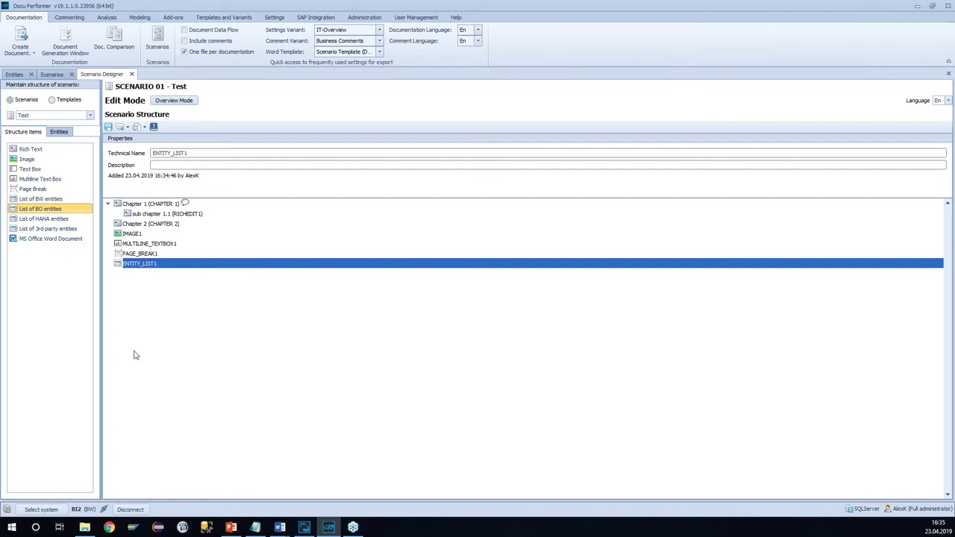
left_click(26, 239)
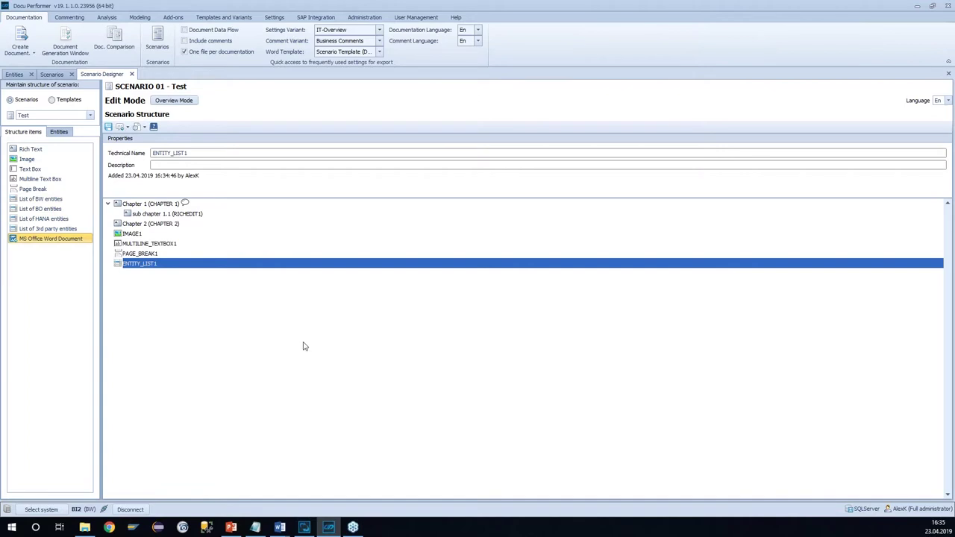
left_click_drag(54, 235, 198, 396)
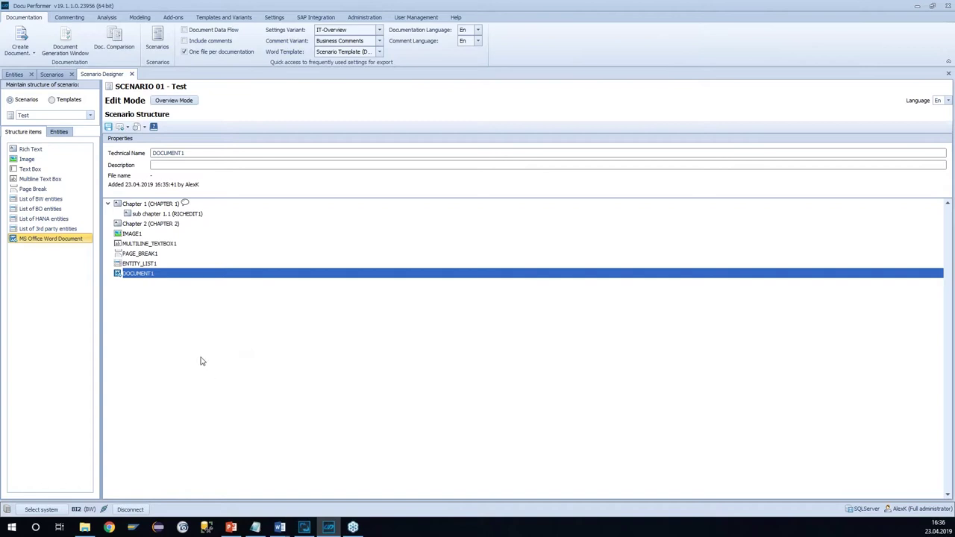
Step: Describe the multiline text box item as "InfoCube" and change its technical name to INFOCUBE
left_click(149, 243)
left_click(171, 164)
type("InfoCube")
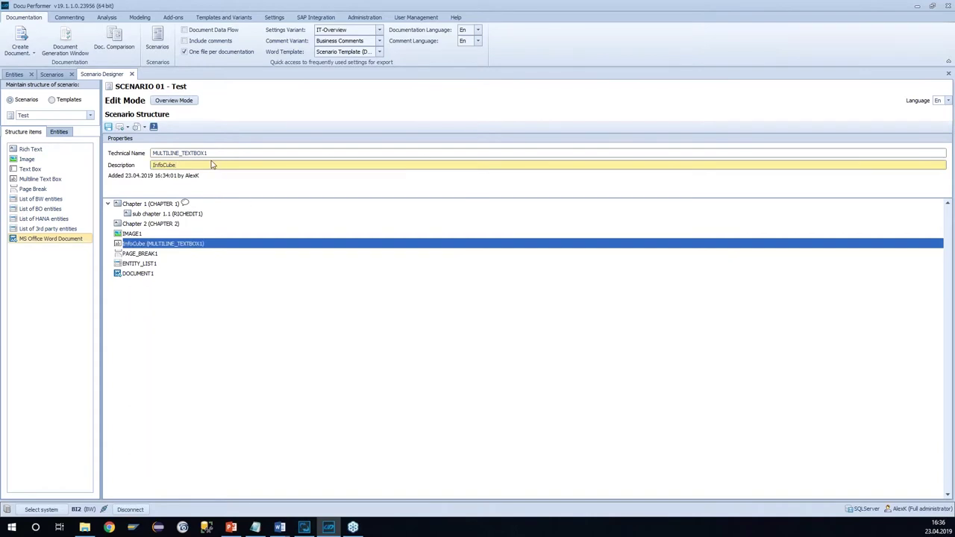
key("ctrl+a")
double_click(194, 153)
type("INFOCUBE")
left_click(173, 247)
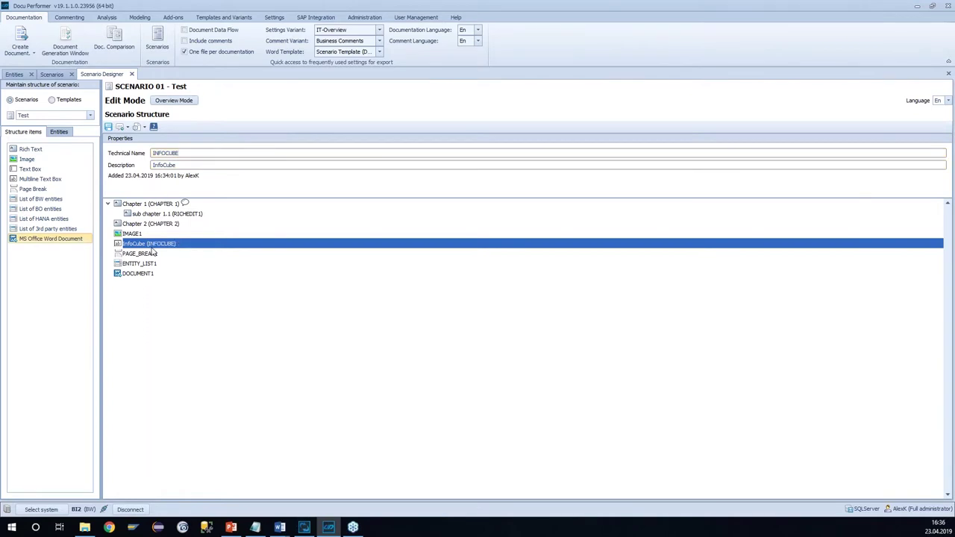
Step: Give the InfoCube item a custom assignment rule matching the BW data target type InfoCubes, and apply it
right_click(161, 248)
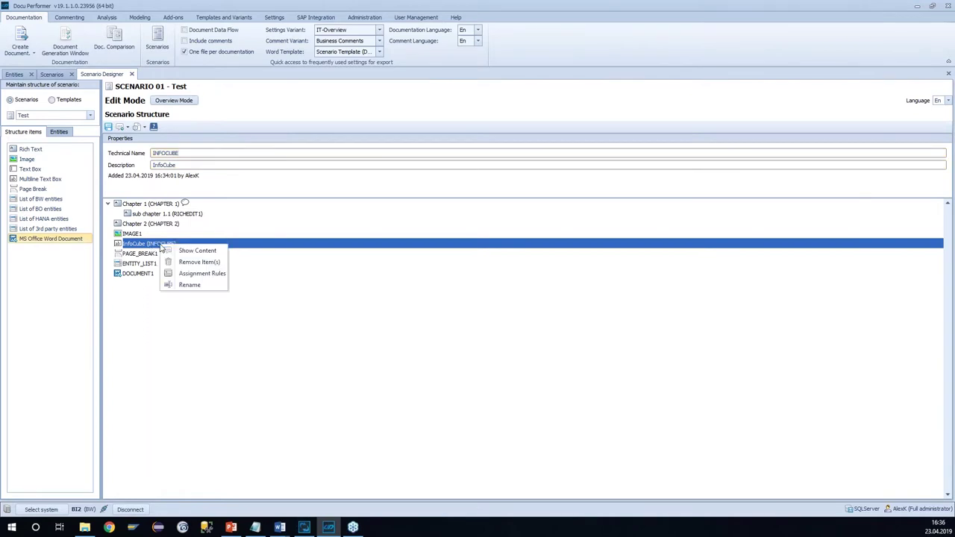
left_click(221, 275)
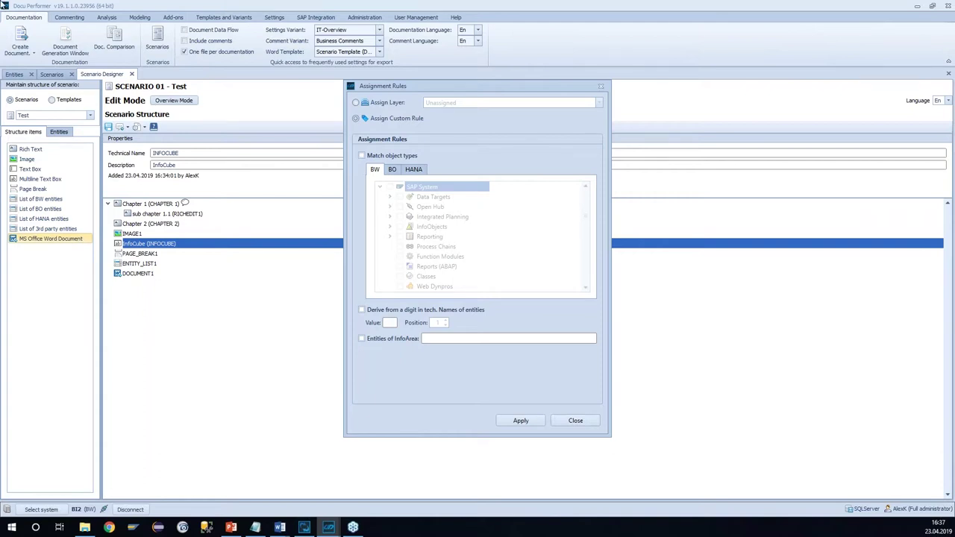
left_click(373, 157)
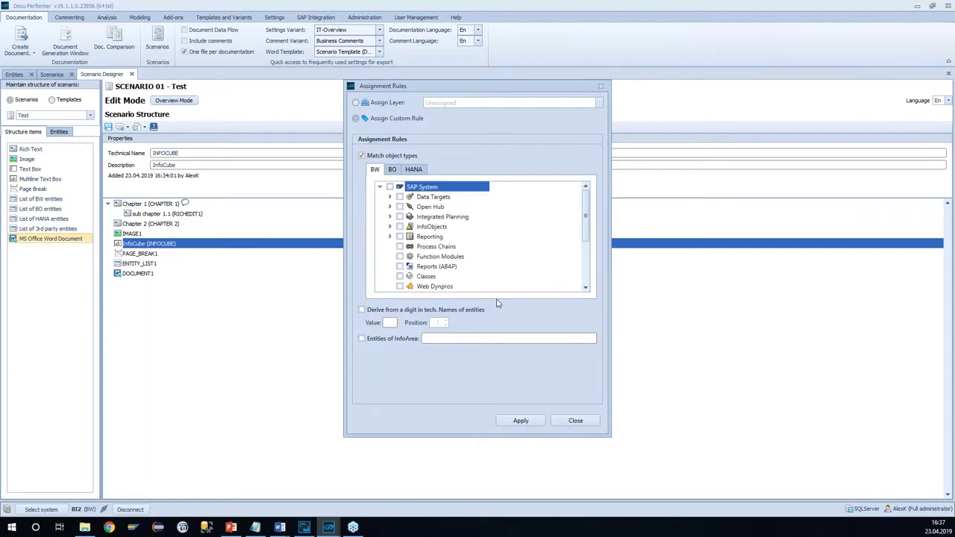
left_click(390, 197)
left_click(409, 216)
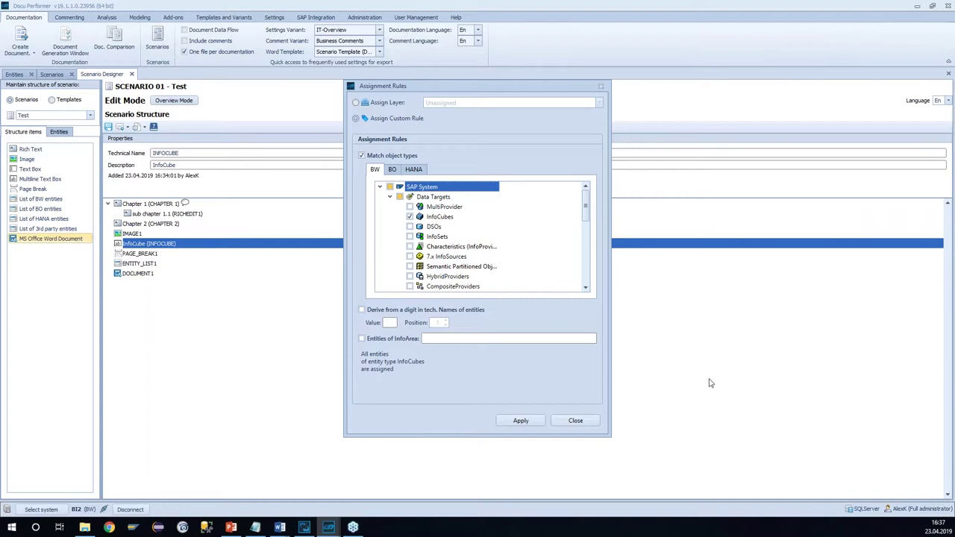
left_click(521, 423)
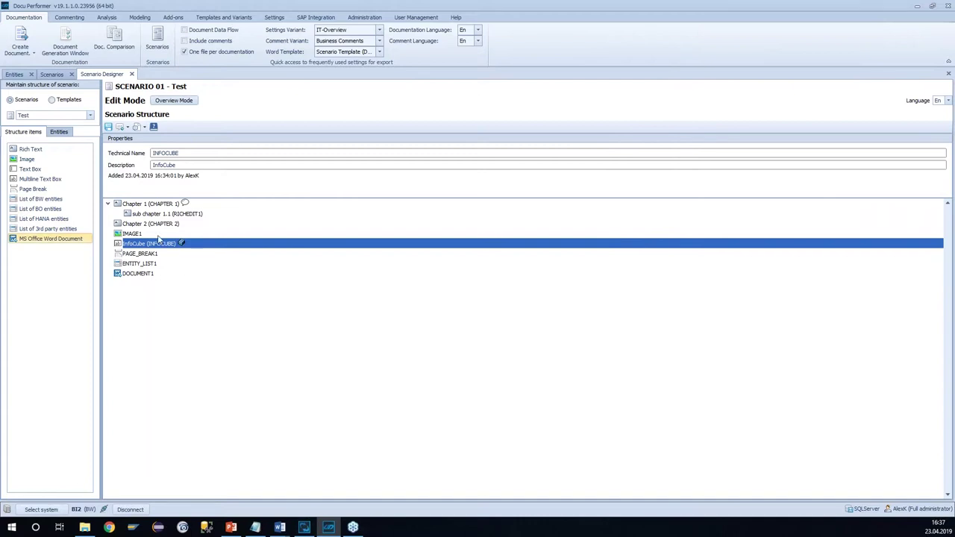
Step: Add the InfoCube 0COOM_C02 from system BI2 to the scenario structure, letting the assignment rules place it
left_click(59, 131)
left_click(83, 163)
left_click(68, 188)
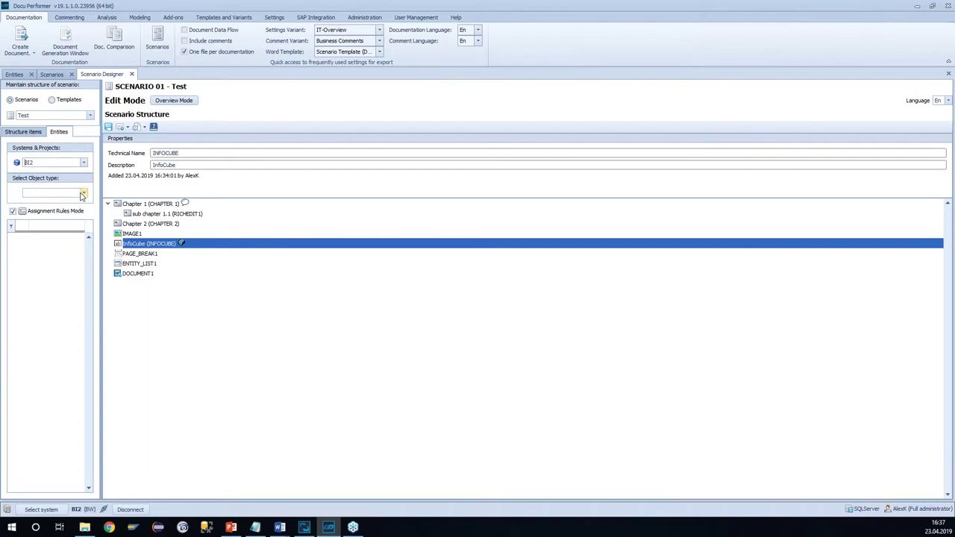
left_click(82, 196)
scroll(68, 284, "down", 5)
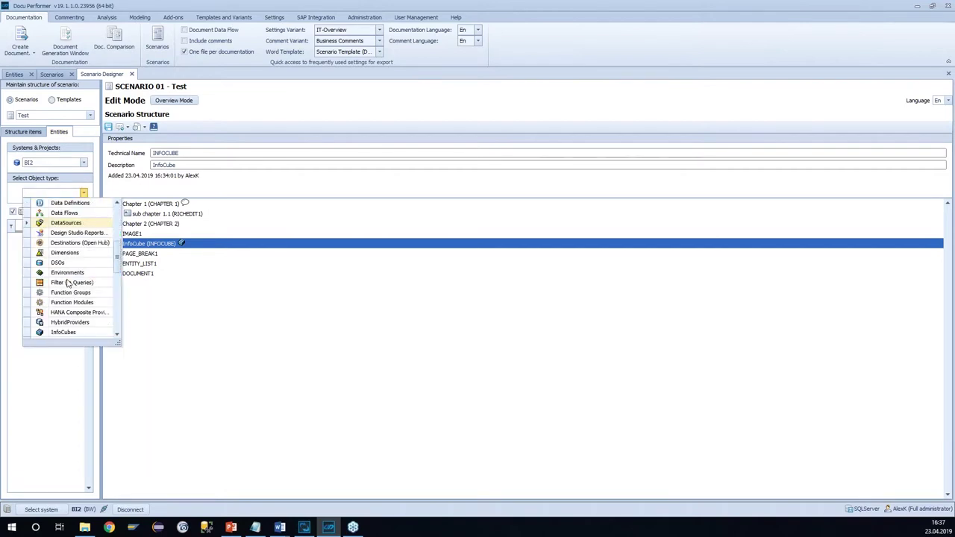
left_click(63, 332)
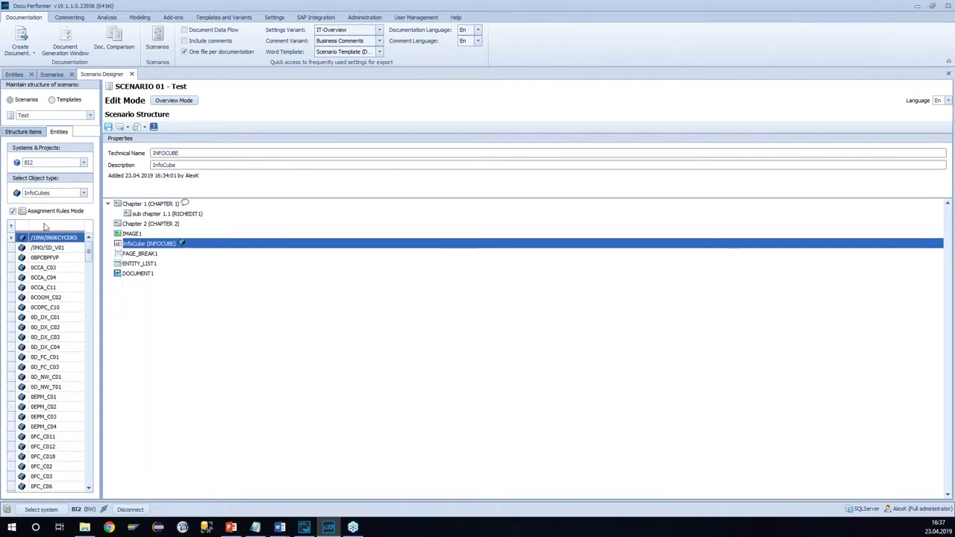
left_click_drag(45, 298, 224, 321)
left_click(145, 247)
left_click(158, 254)
left_click(179, 246)
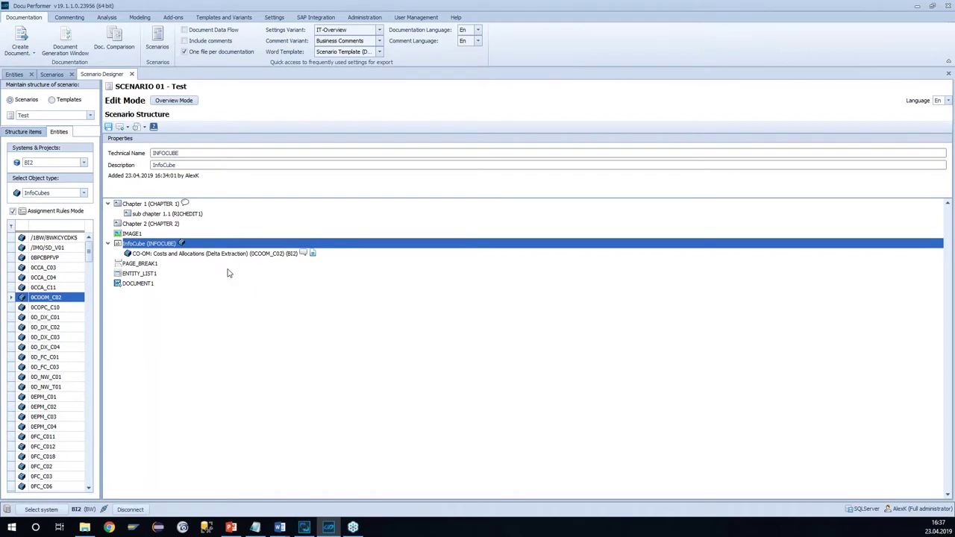
Step: Remove the 0COOM_C02 entity from the scenario structure and return to the list of scenarios
right_click(105, 258)
left_click(112, 284)
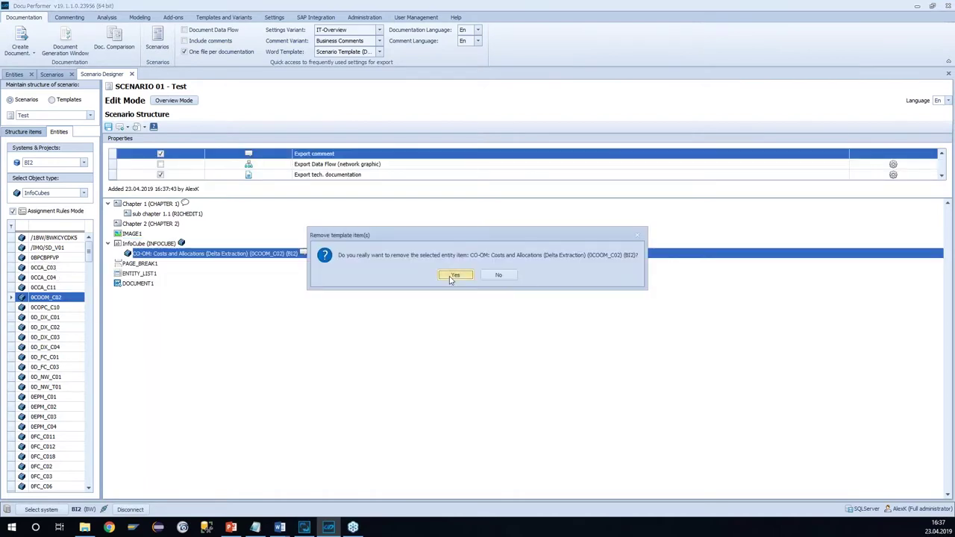
left_click(454, 276)
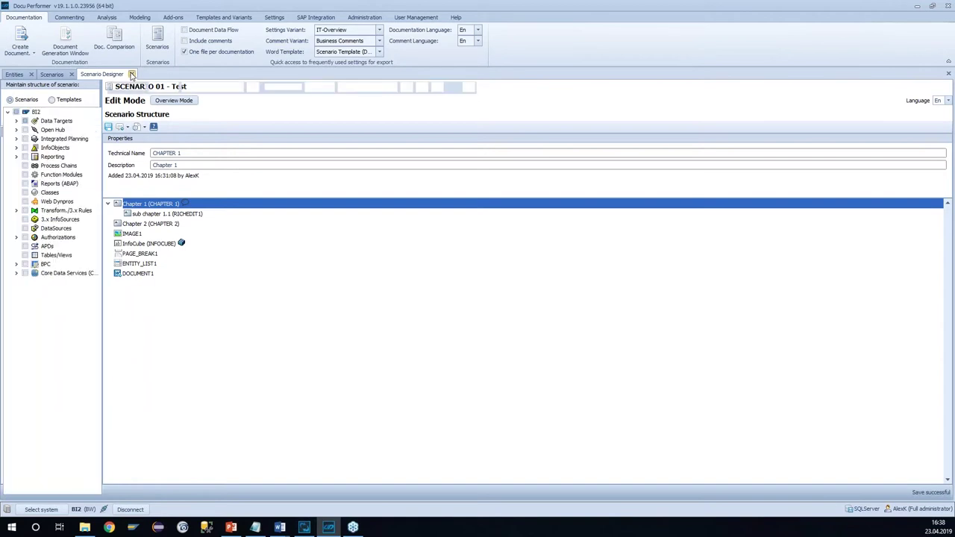
left_click(53, 74)
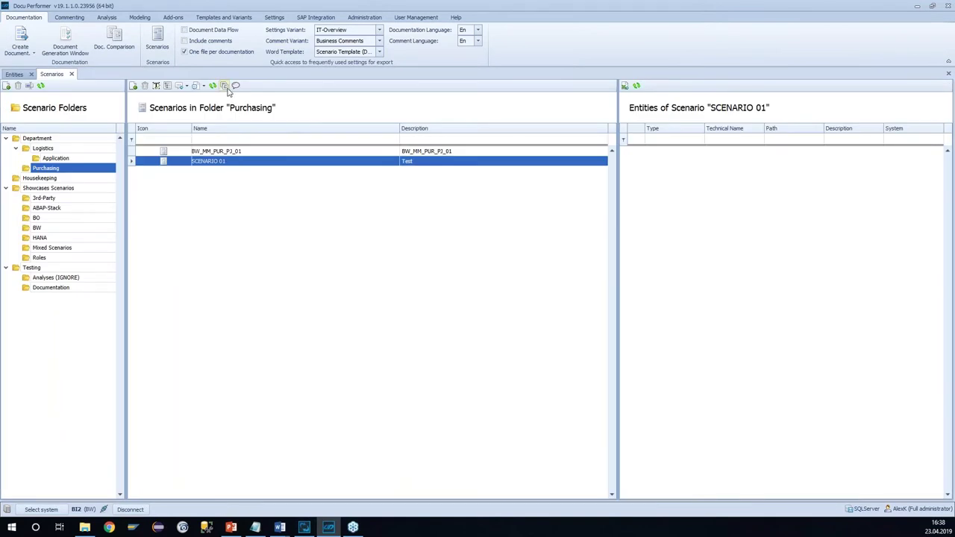
left_click(224, 86)
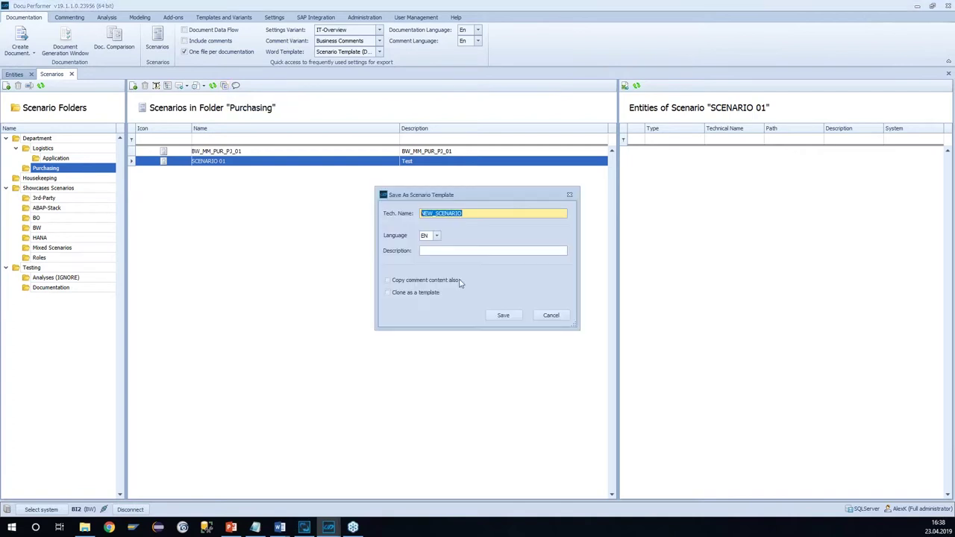
left_click(409, 294)
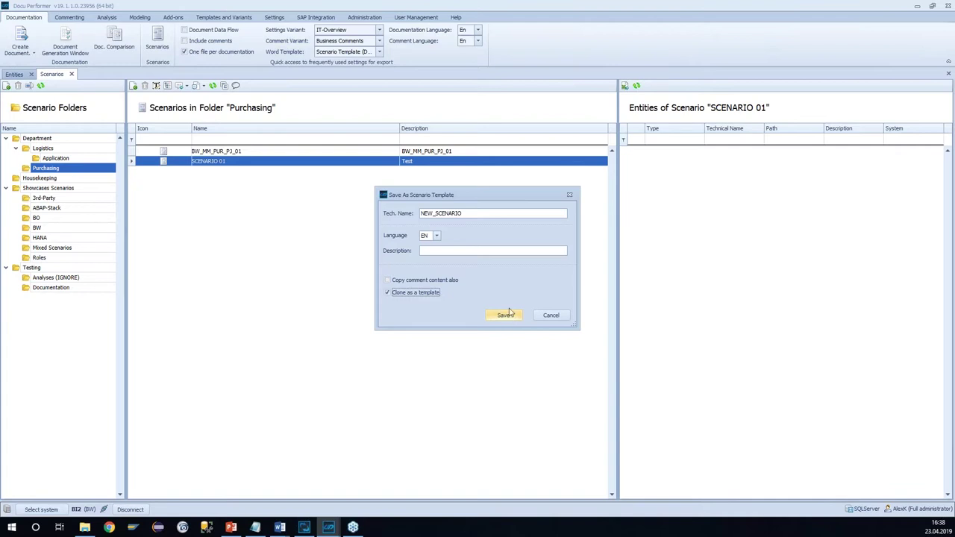
left_click(551, 317)
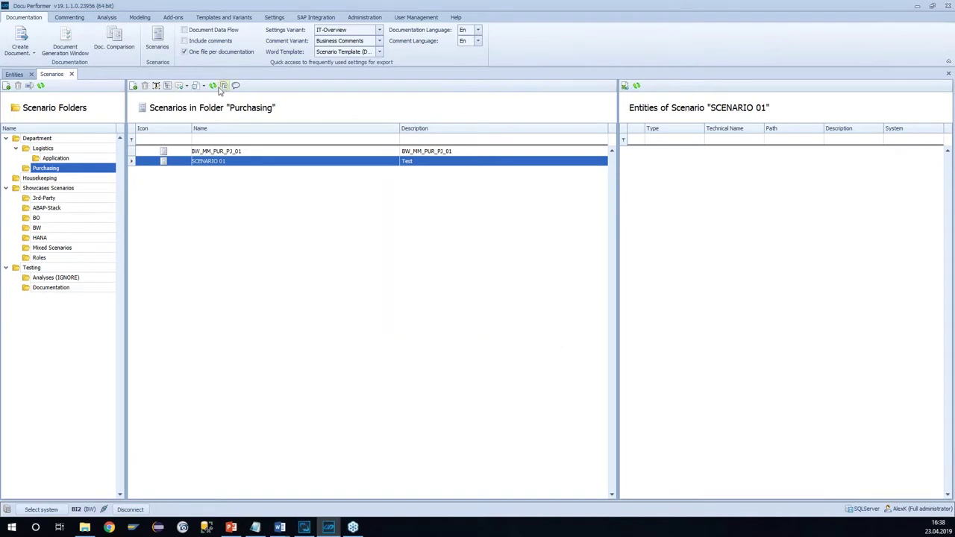
Step: Delete the scenario SCENARIO 01 from the Purchasing folder
right_click(247, 165)
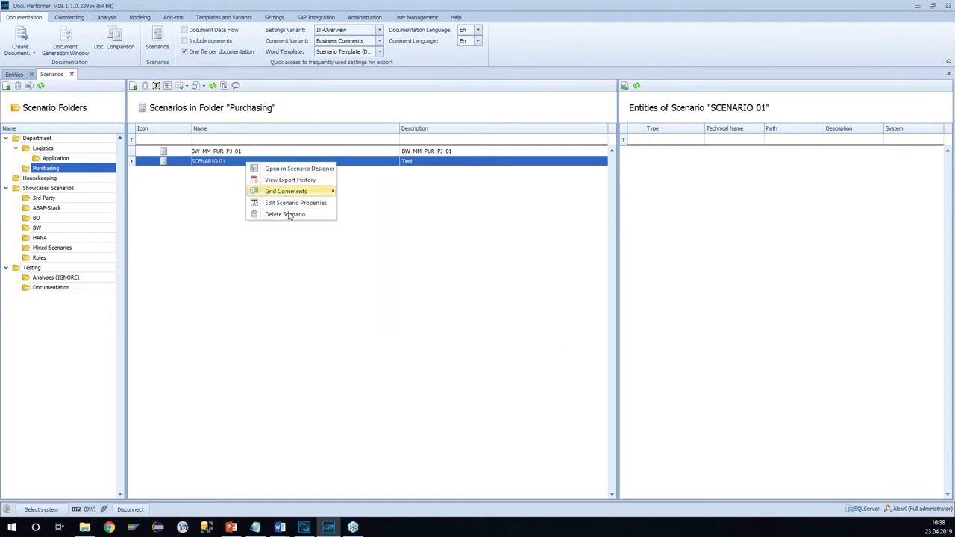
left_click(284, 214)
left_click(457, 275)
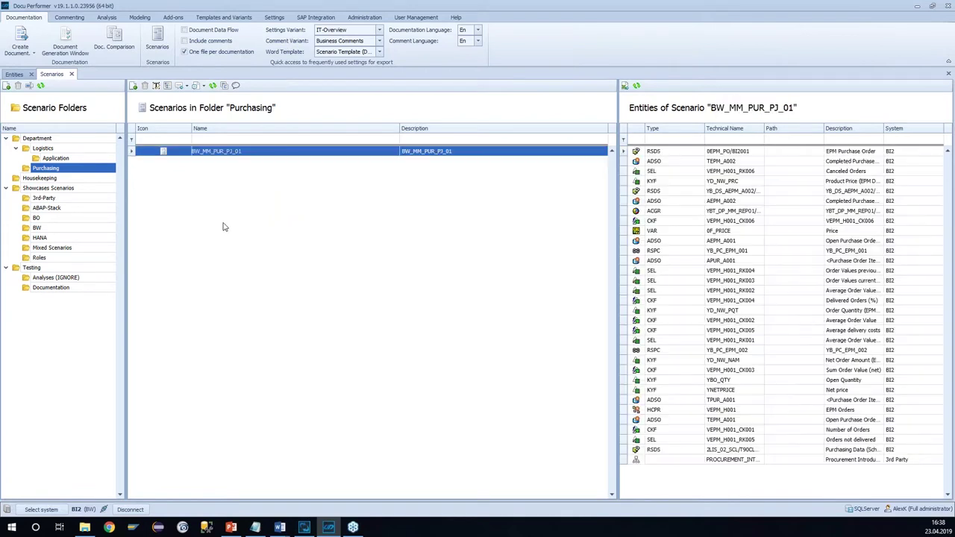
Step: Start a new scenario in the Purchasing folder named BW_MM_PUR_PJ_02 with the English description BW_MM_PUR_PJ_02_EN
left_click(133, 85)
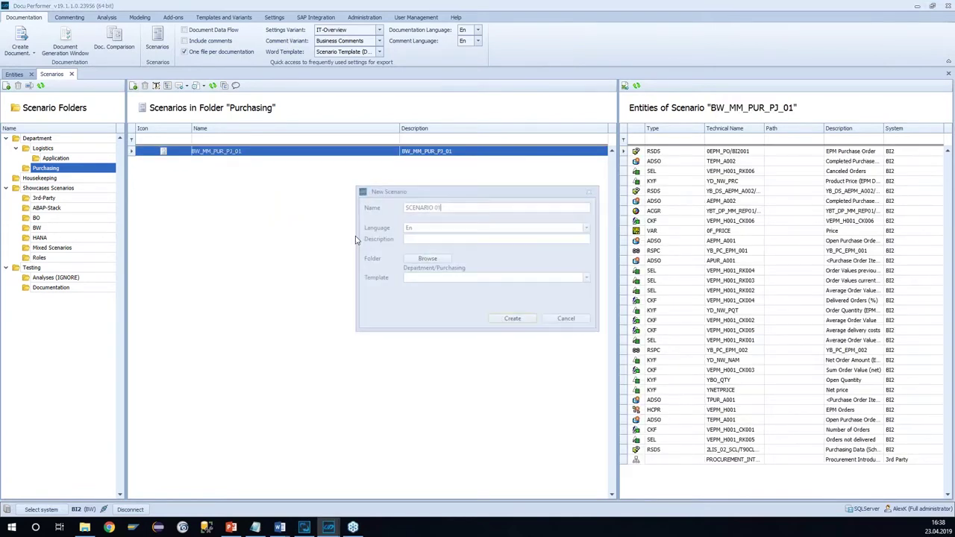
left_click(422, 238)
type("BW_MM_PUR_PJ_02")
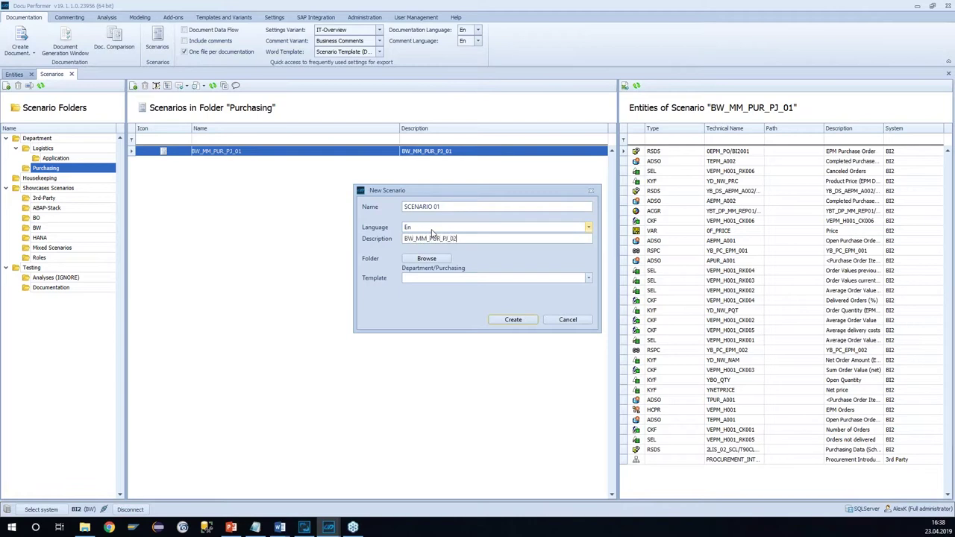
key("ctrl+a")
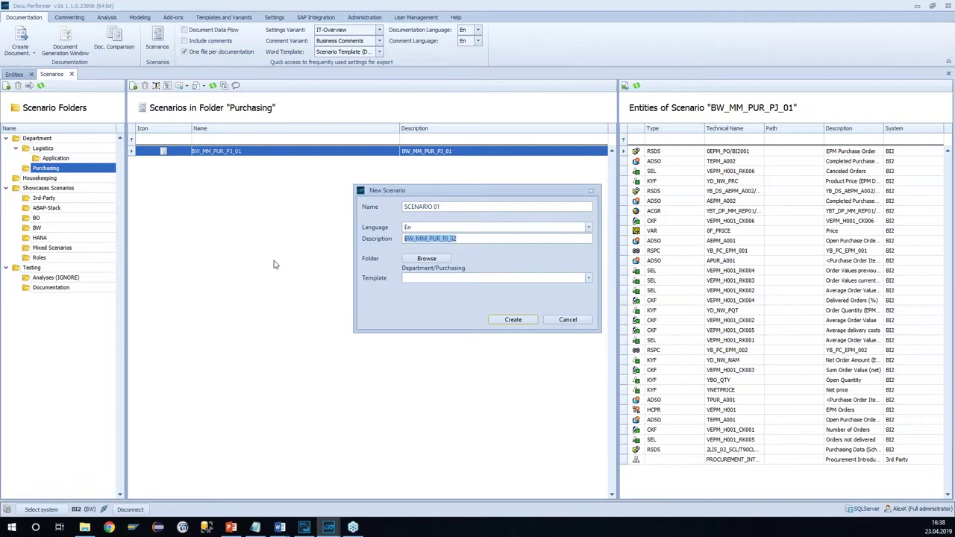
triple_click(459, 205)
key("ctrl+v")
left_click(491, 239)
type("_EN")
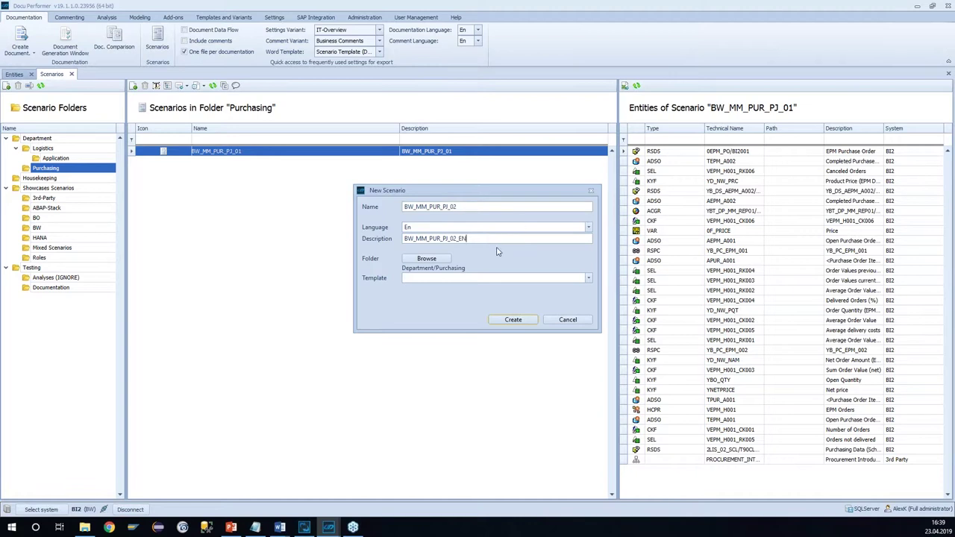
Step: Enter BW_MM_PUR_PJ_02_DE as the new scenario's German description and switch its language back to English
key("ctrl+a")
left_click(515, 227)
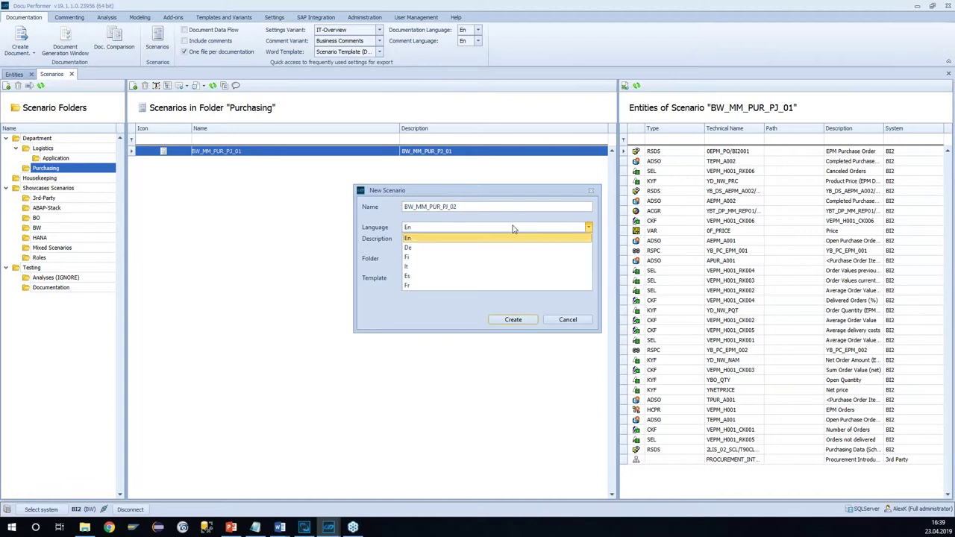
left_click(455, 250)
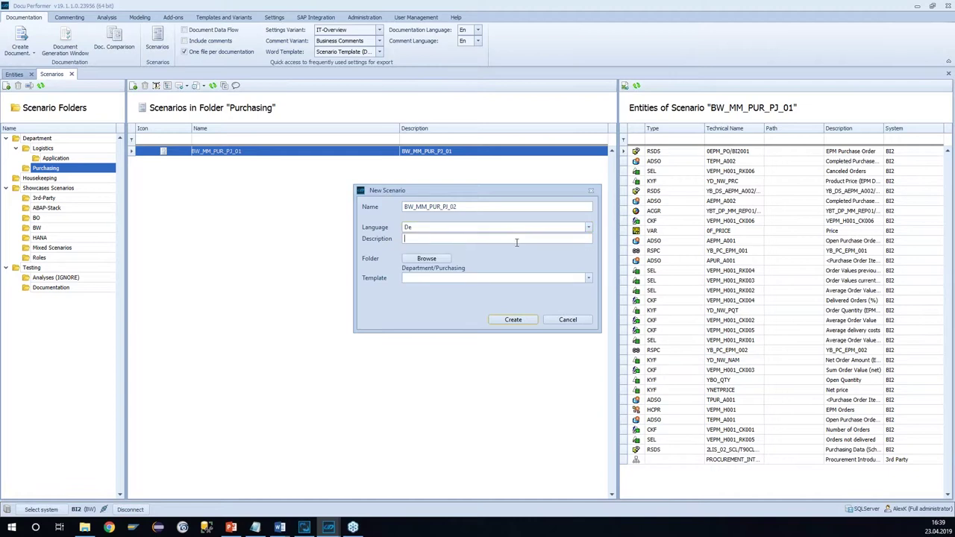
key("ctrl+v")
key("BackSpace")
key("BackSpace")
type("DE")
left_click(505, 221)
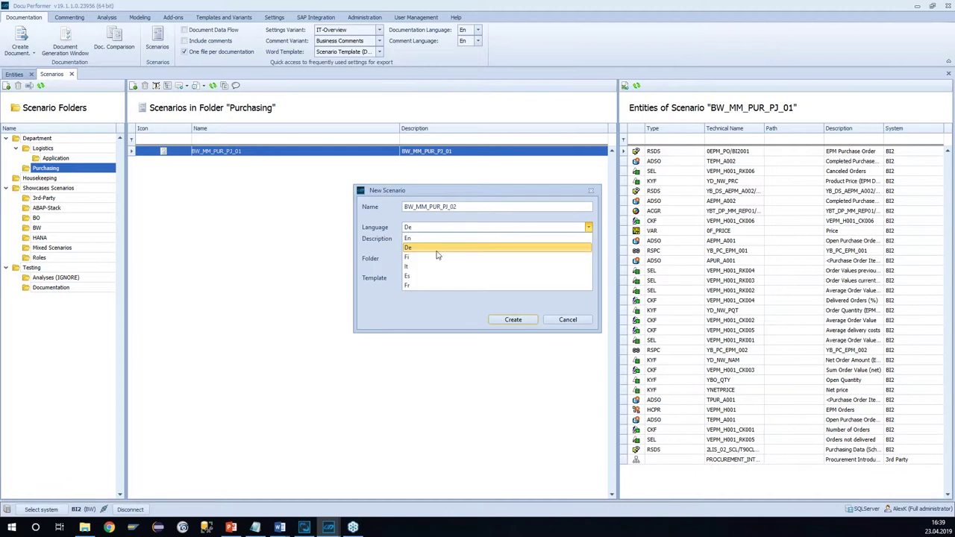
left_click(436, 242)
Step: Base the new scenario on the template BW_PJ_TEMPLATE and create it
left_click(441, 279)
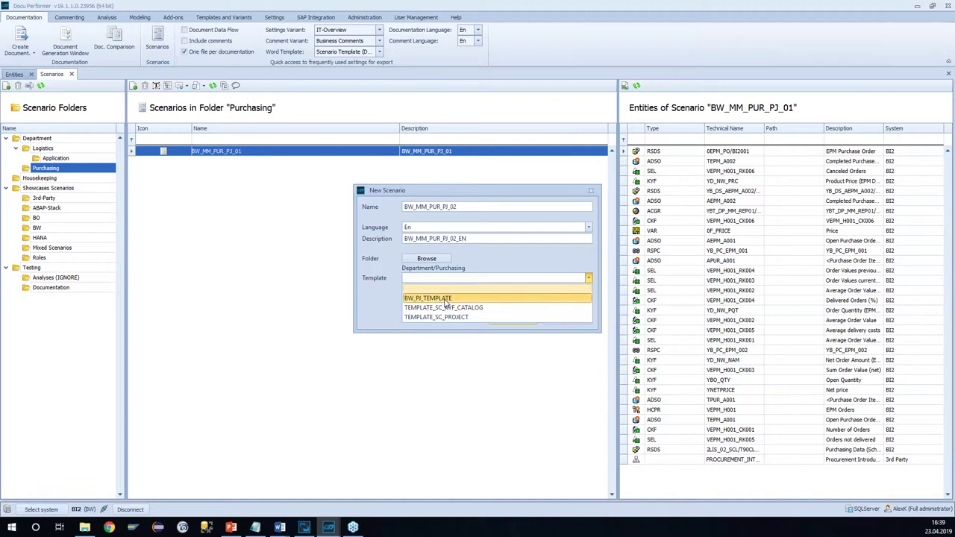
left_click(487, 299)
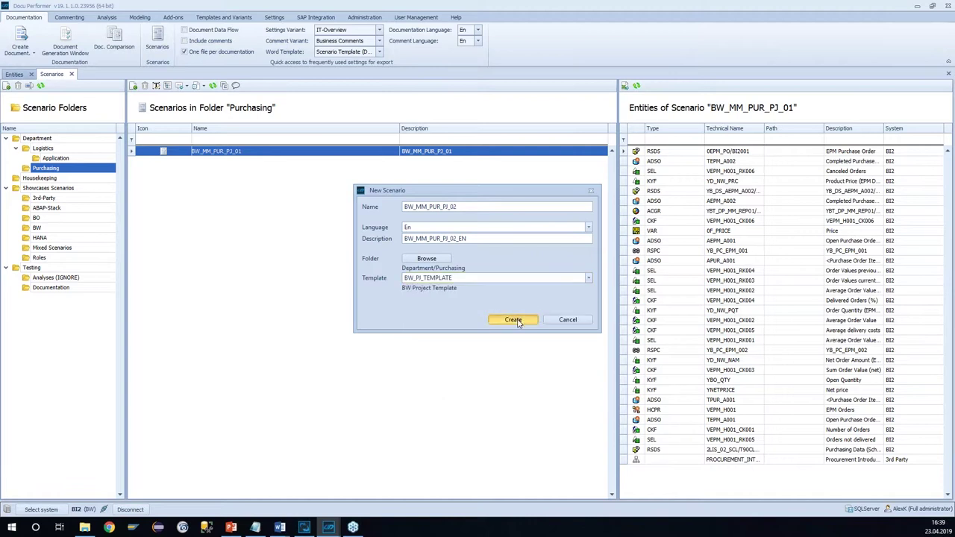
left_click(497, 321)
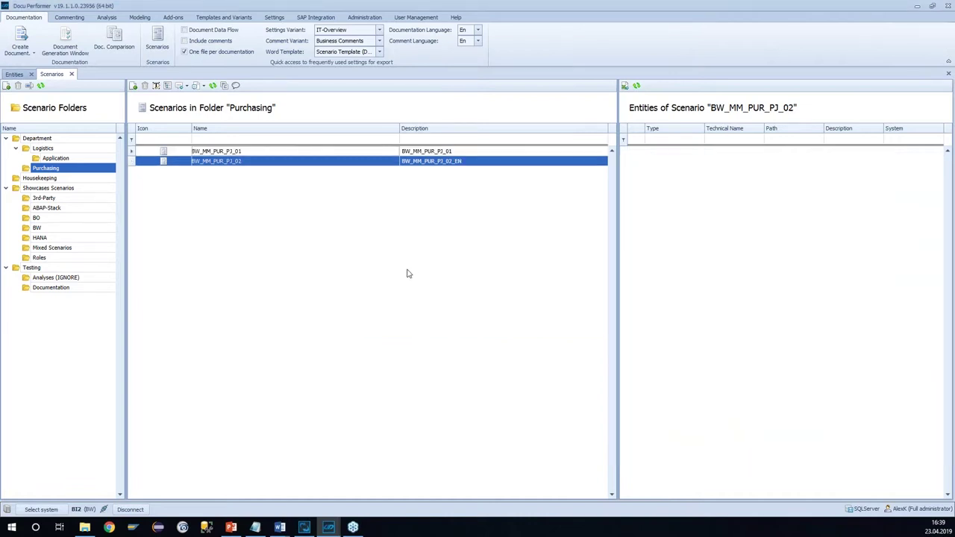
Step: Open the scenario BW_MM_PUR_PJ_02 for design, select its VIRTUALIZATION item and display the scenario overview
left_click(232, 162)
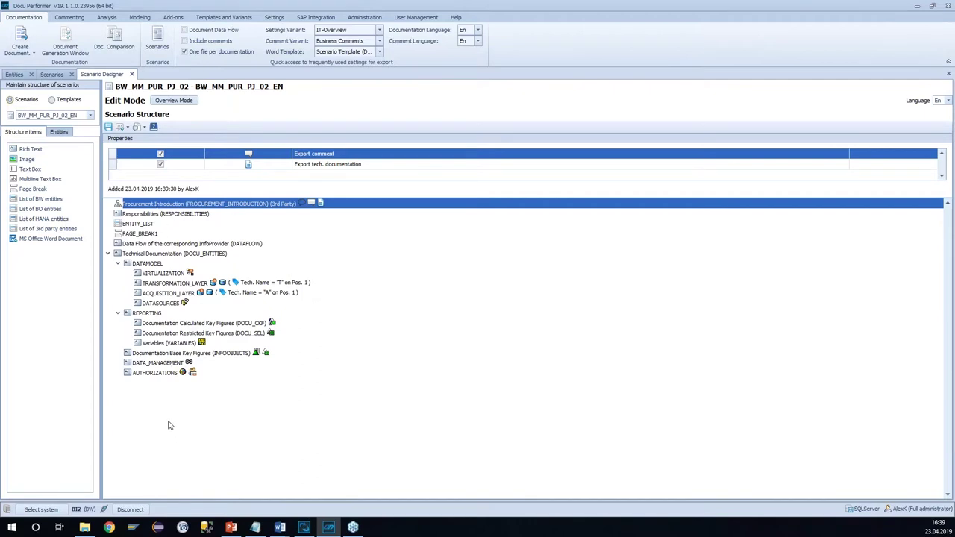
left_click(179, 274)
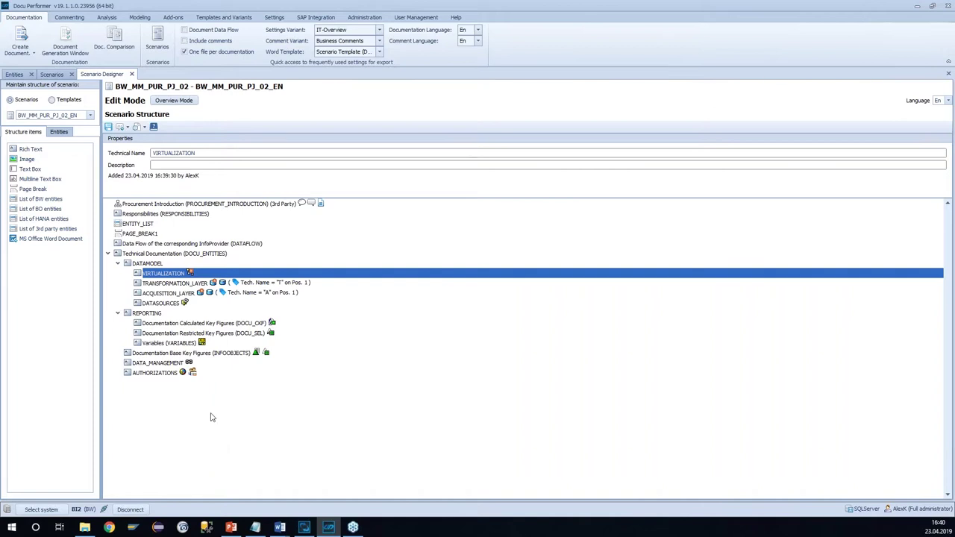
left_click(170, 102)
left_click(459, 274)
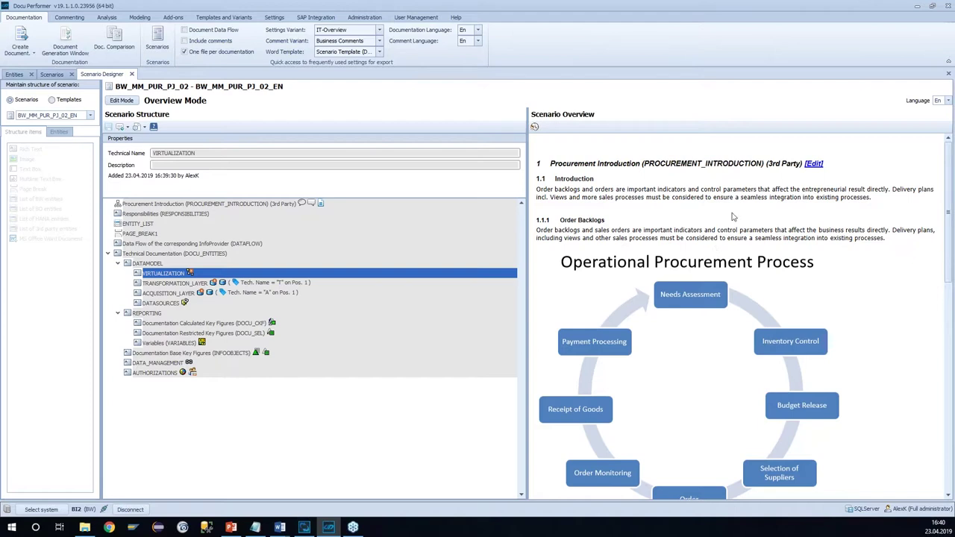
Step: Review the scenario overview's Procurement Introduction text and process diagram, and return to edit mode
scroll(835, 277, "down", 1)
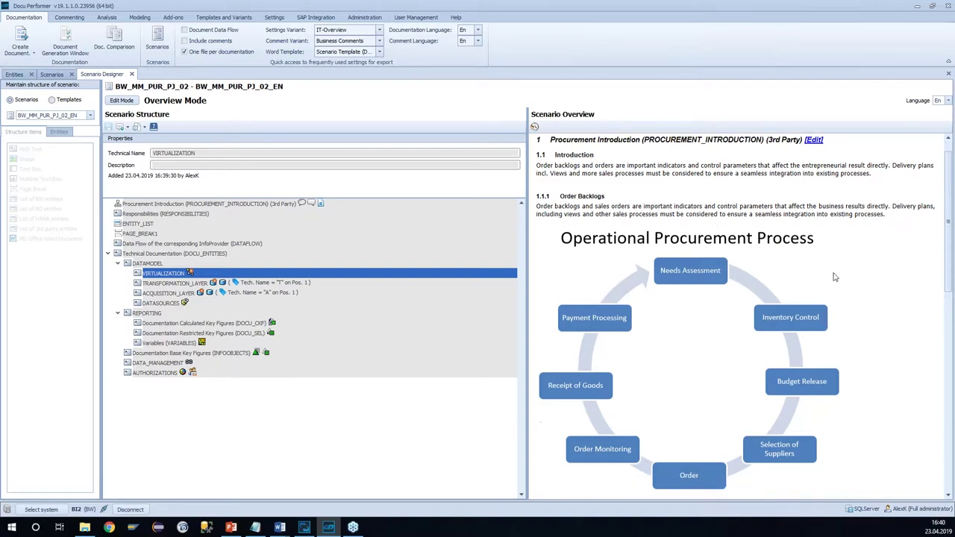
scroll(835, 277, "down", 12)
scroll(830, 321, "up", 3)
scroll(831, 321, "up", 5)
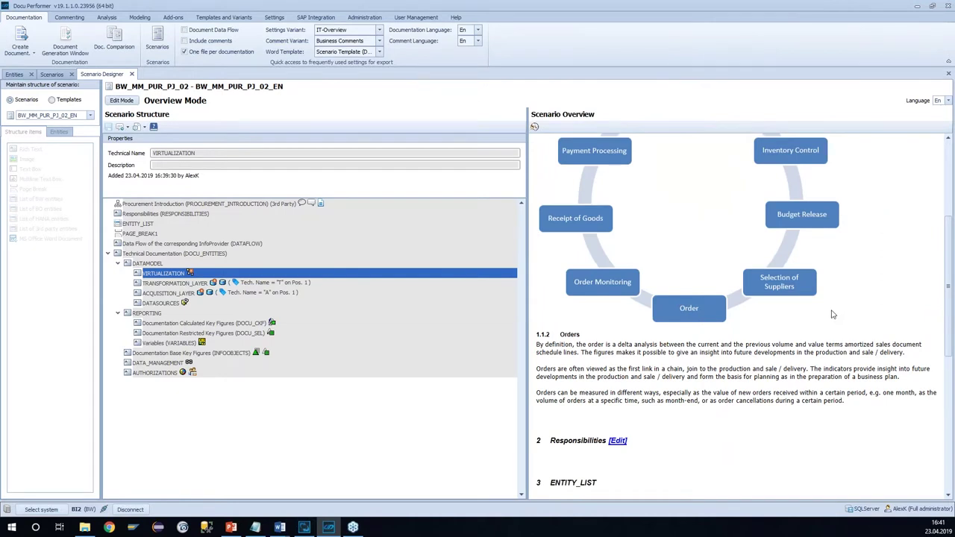
scroll(831, 319, "up", 3)
scroll(831, 320, "up", 2)
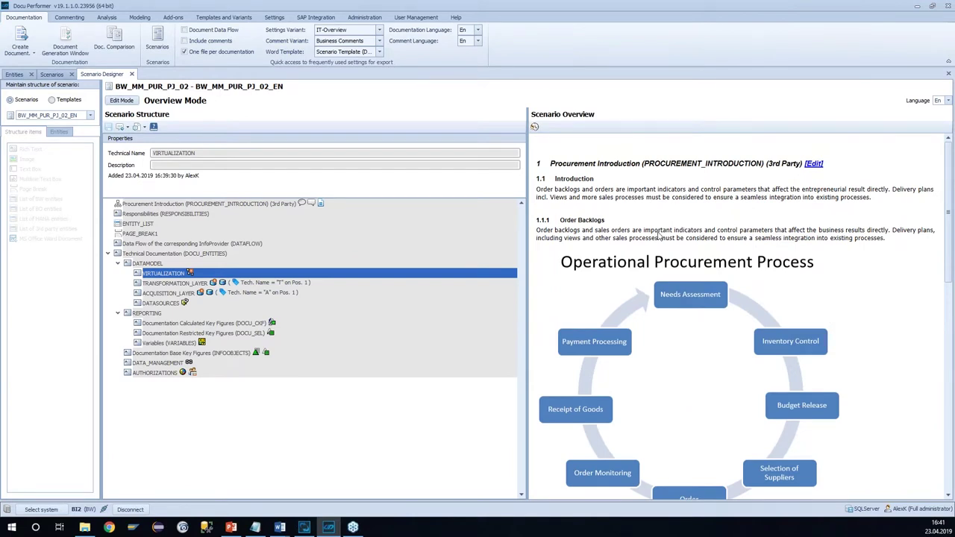
scroll(711, 275, "down", 3)
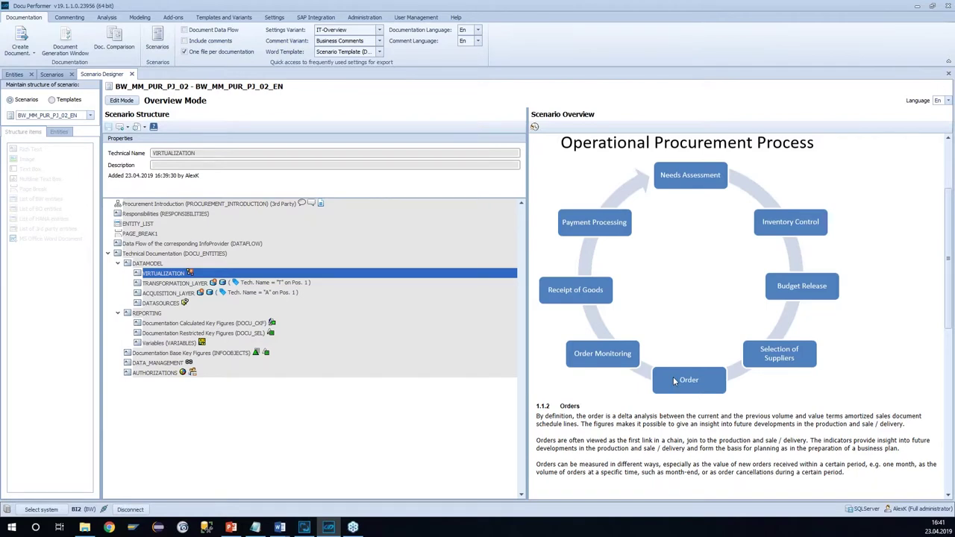
scroll(679, 388, "up", 2)
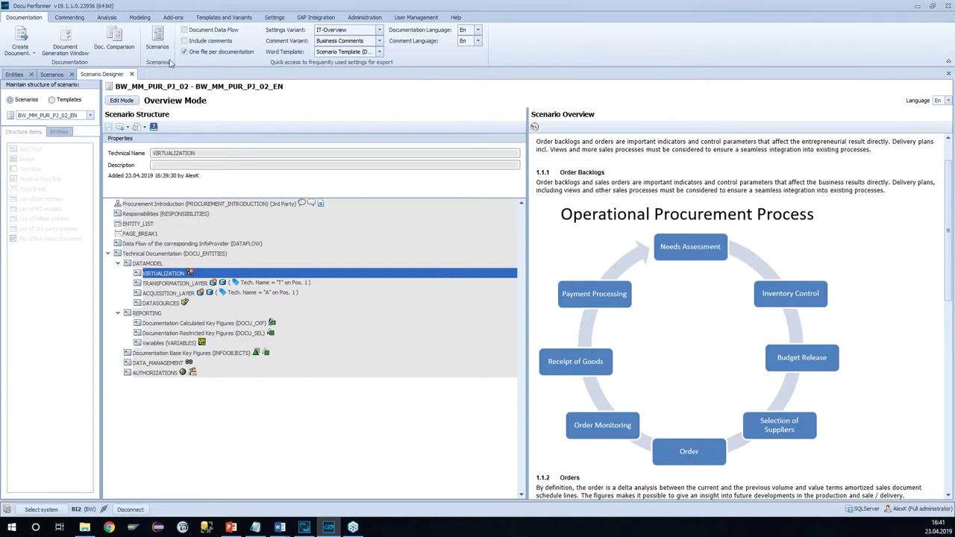
left_click(121, 100)
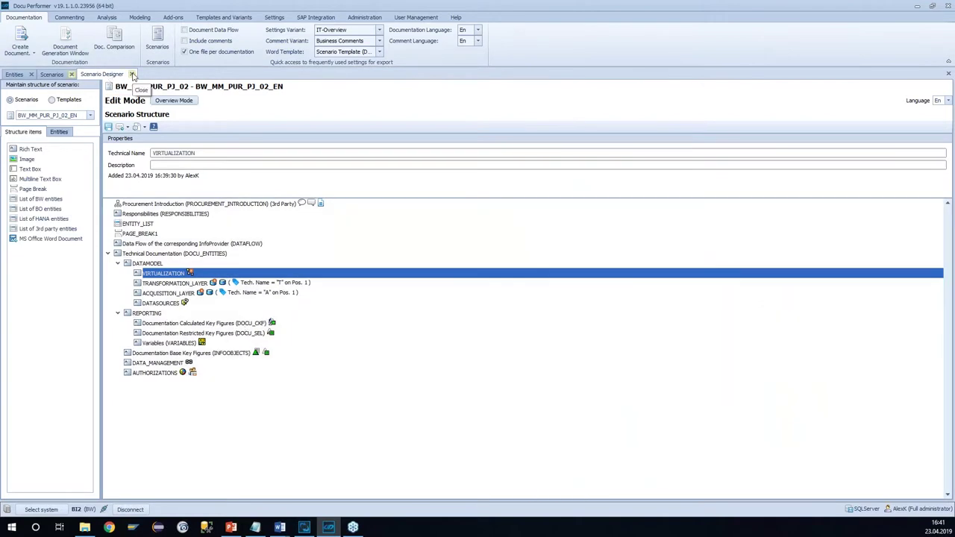
Step: Filter the entities by technical name VEPM and display the downward data flow of VEPM_H001
left_click(12, 75)
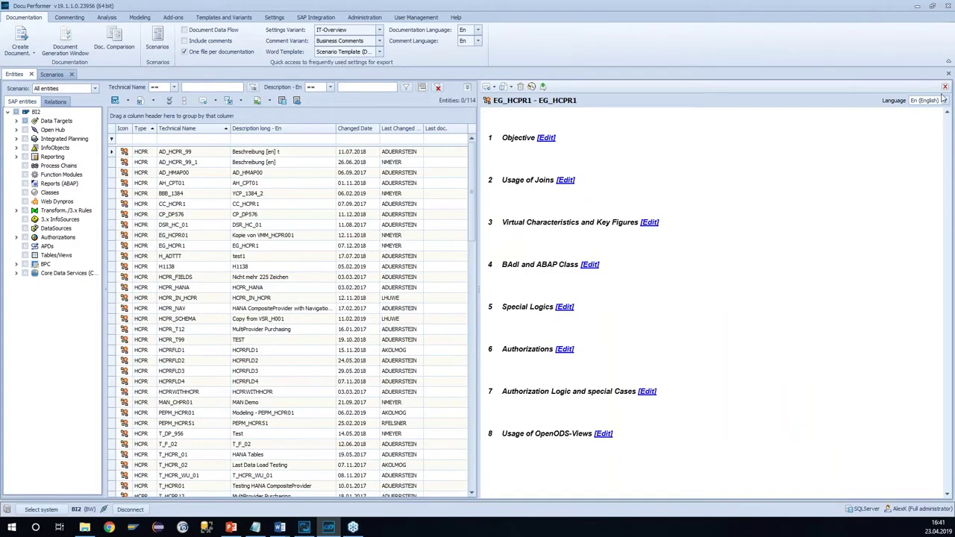
left_click(945, 87)
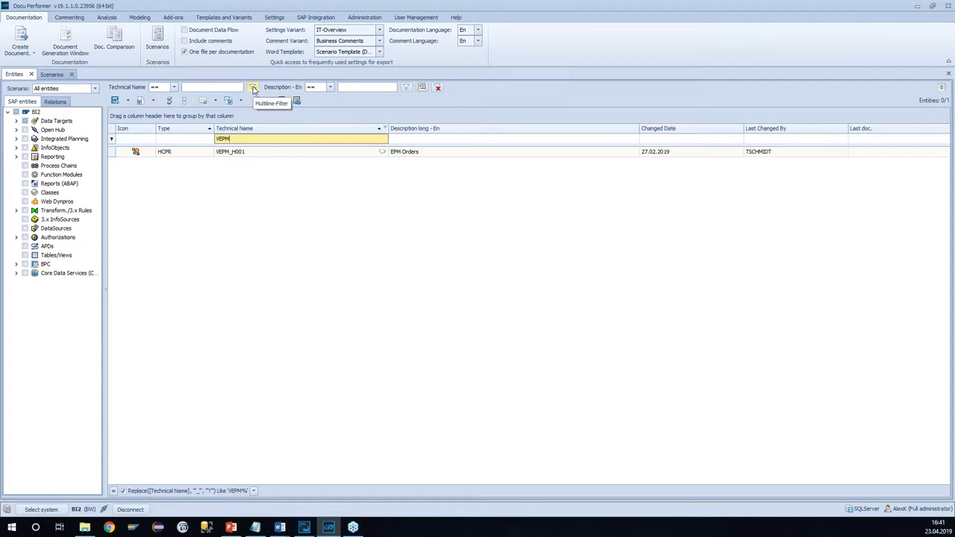
right_click(262, 154)
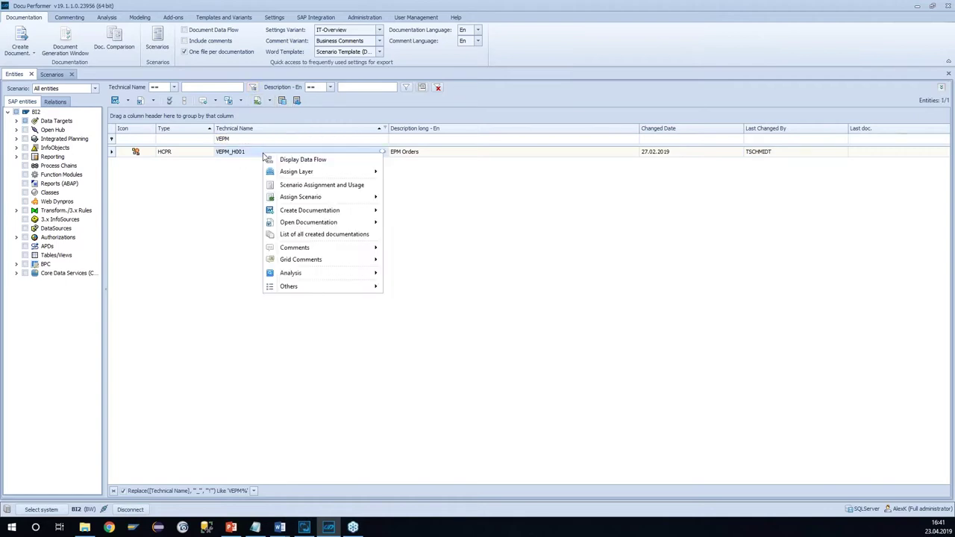
left_click(348, 161)
left_click(541, 324)
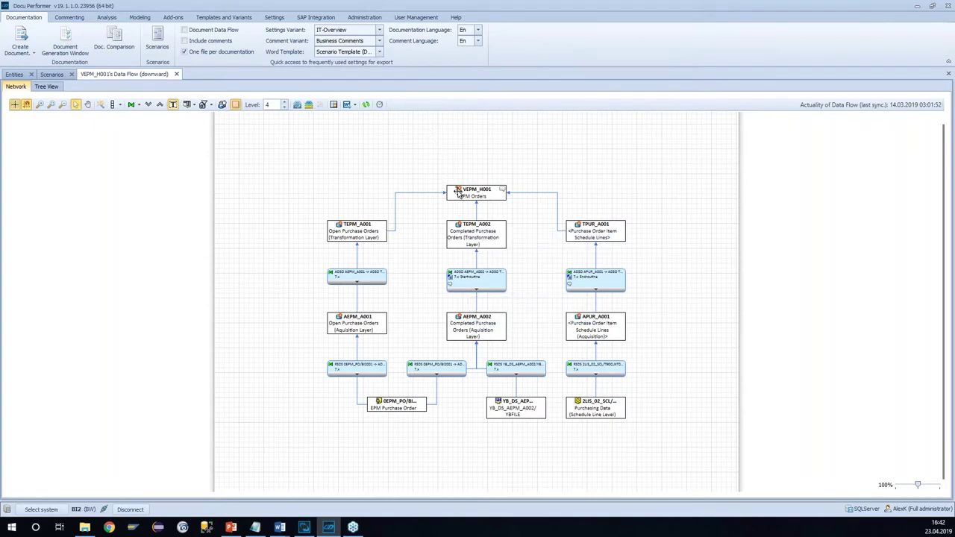
Step: Assign all objects in the VEPM_H001 data flow to the scenario BW_MM_PUR_PJ_02 in the Purchasing folder
left_click_drag(291, 172, 700, 464)
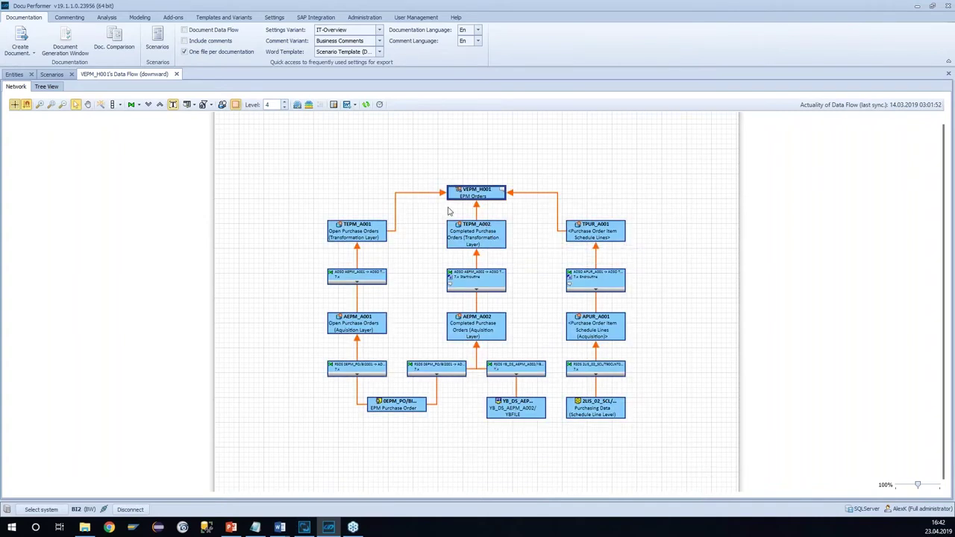
right_click(470, 196)
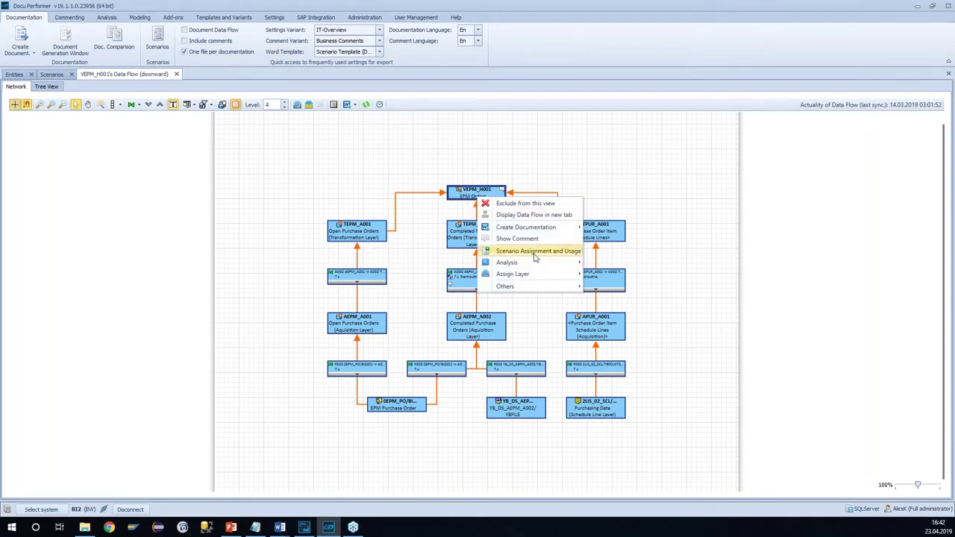
left_click(509, 256)
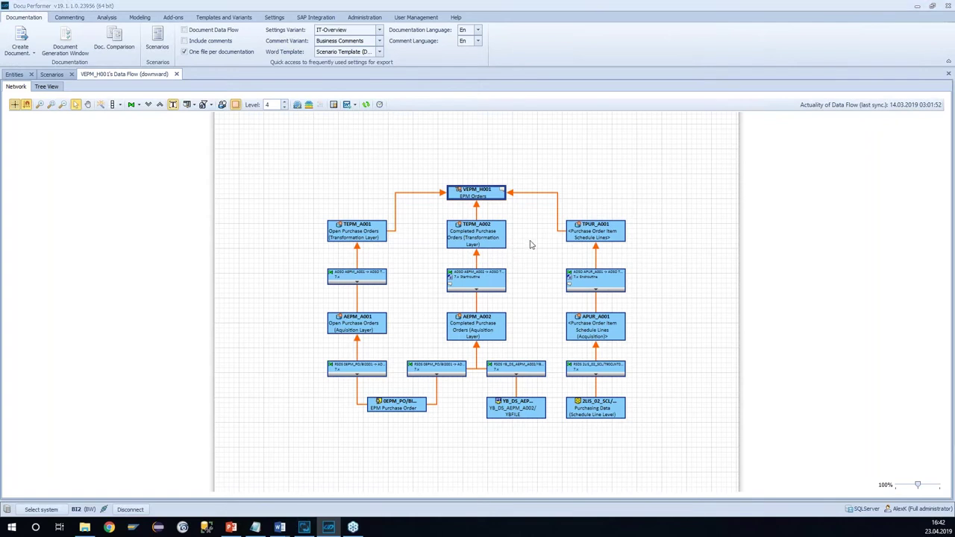
left_click(273, 187)
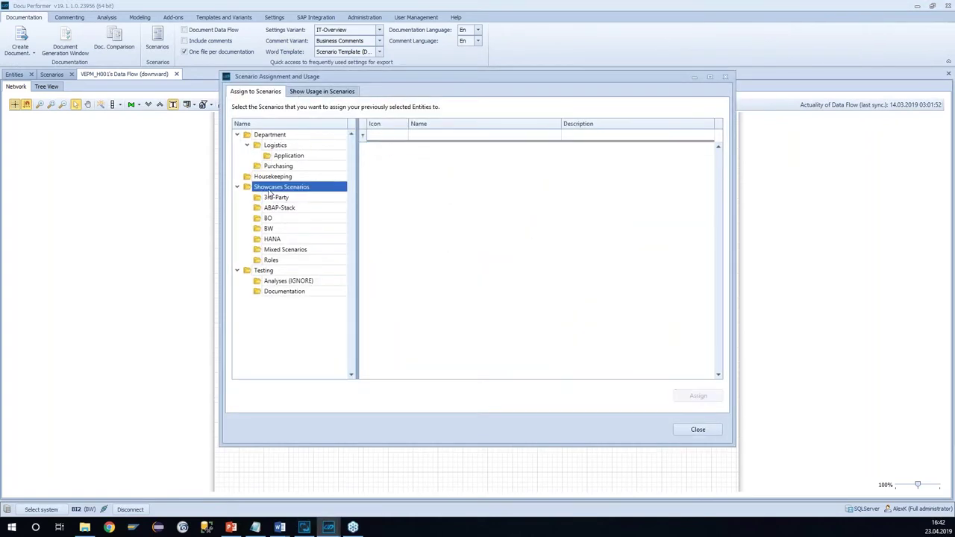
left_click(277, 167)
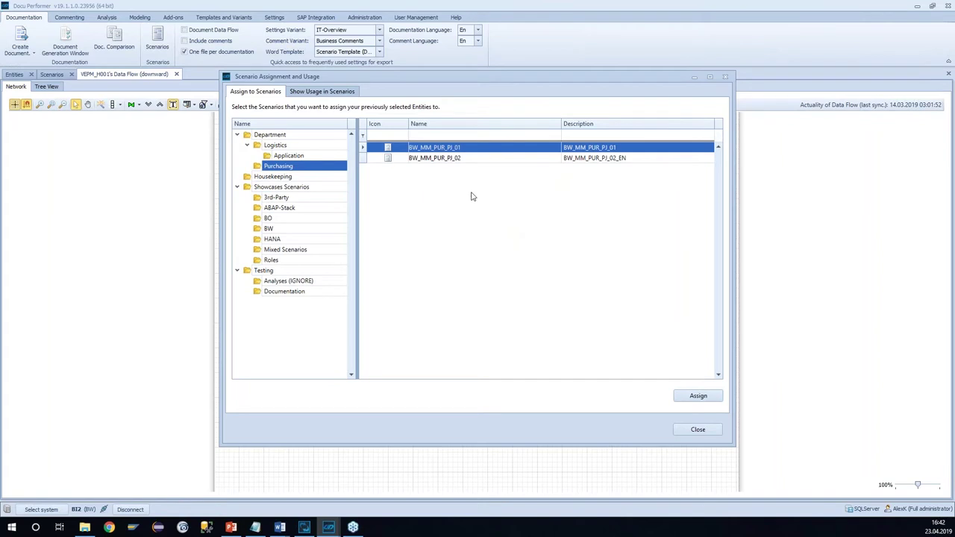
left_click(451, 159)
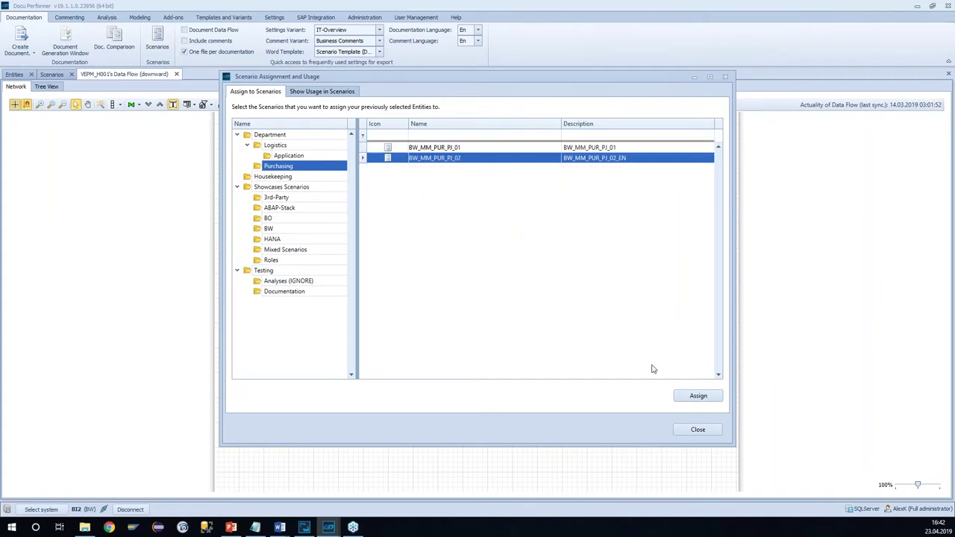
left_click(691, 397)
left_click(695, 431)
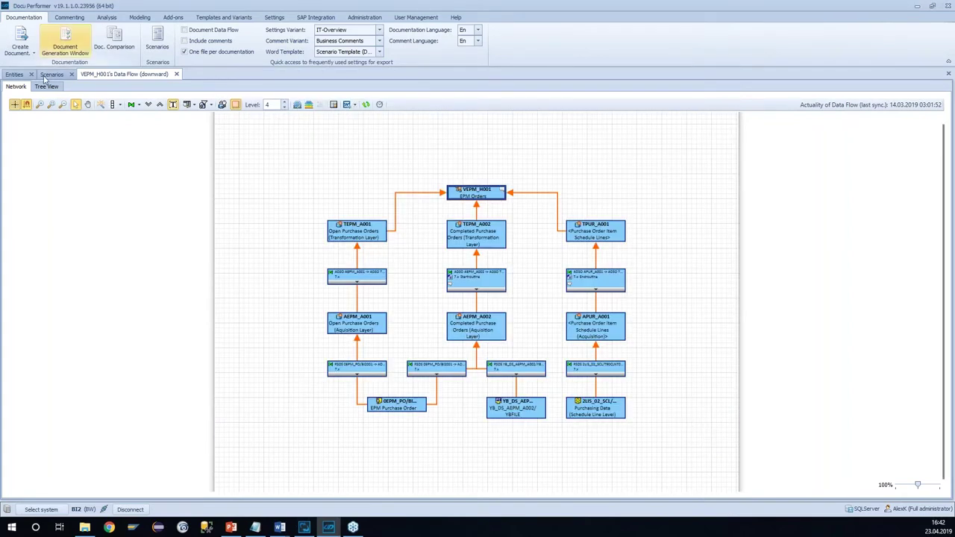
Step: Show the VEPM_H001 data flow as a tree and execute the process chain analysis for it
key("ctrl+Tab")
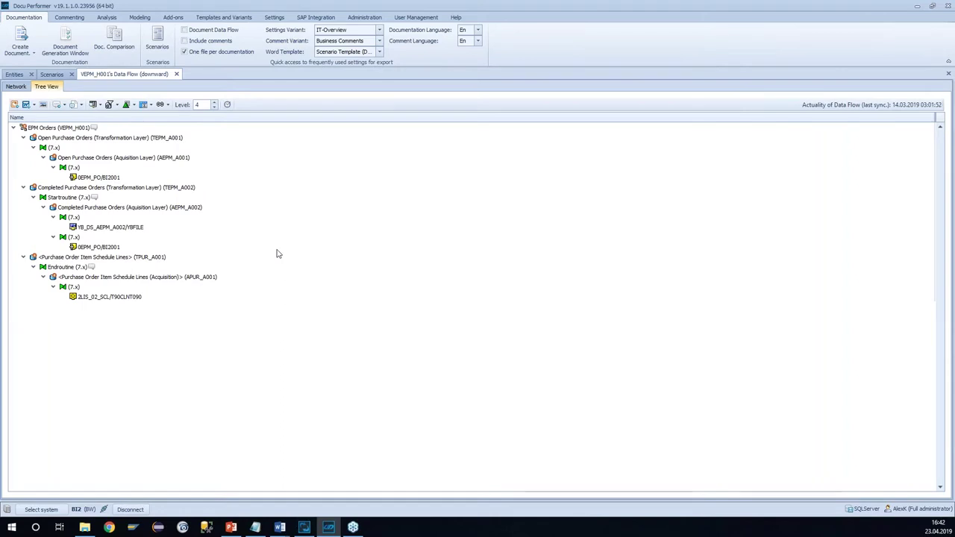
left_click(116, 105)
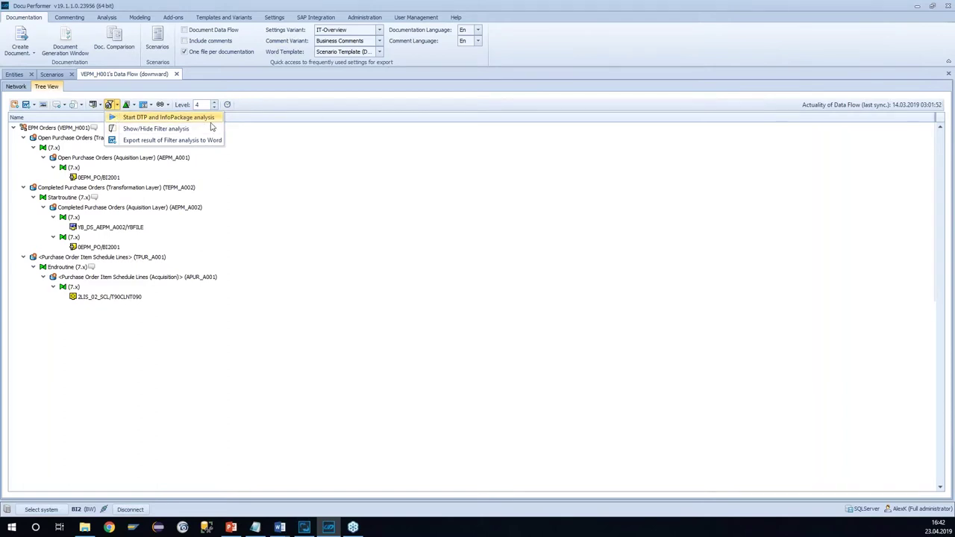
left_click(306, 183)
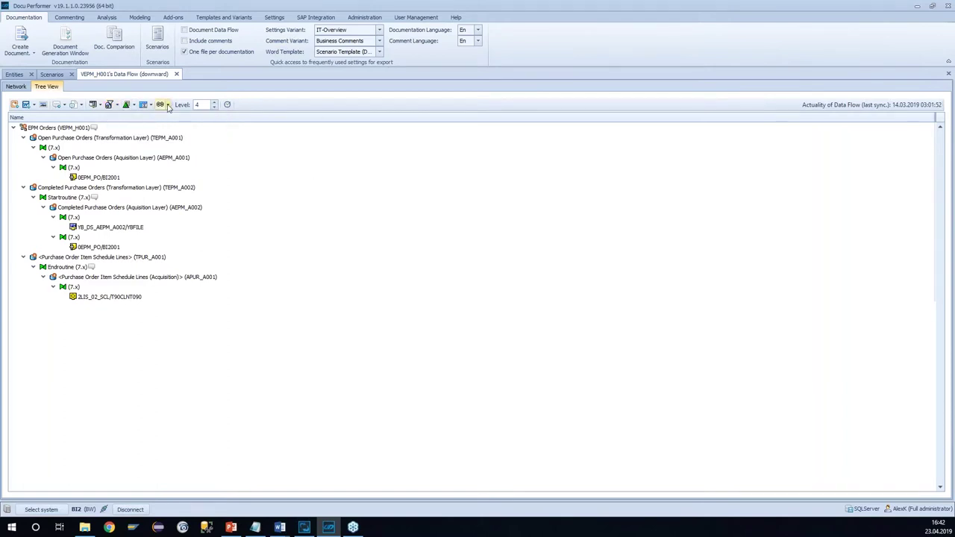
left_click(169, 106)
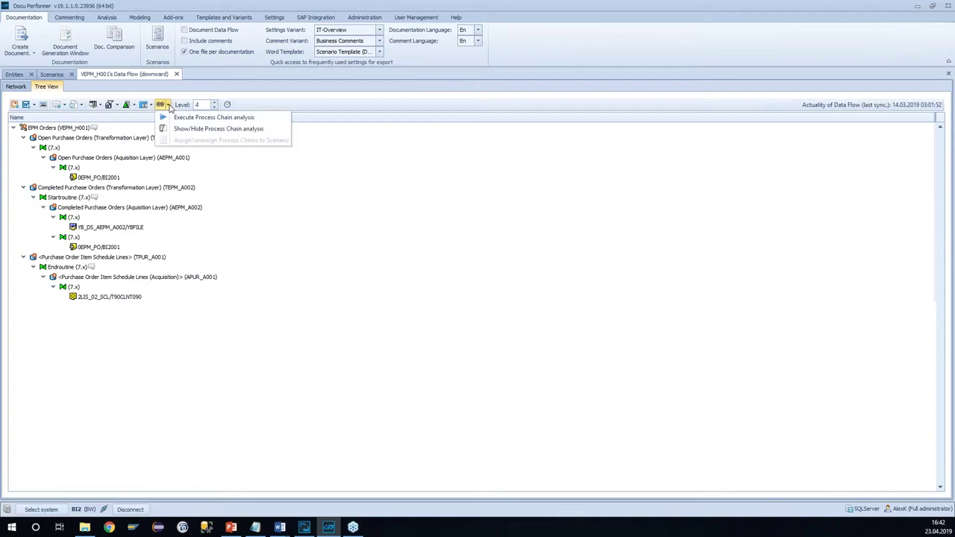
left_click(288, 117)
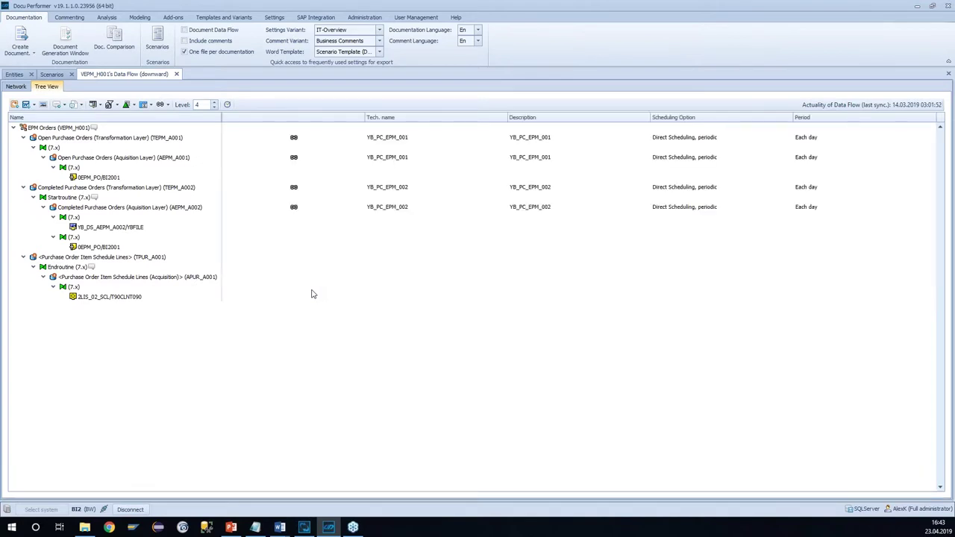
Step: Assign the process chains from the analysis to the Purchasing scenario BW_MM_PUR_PJ_02
left_click(161, 105)
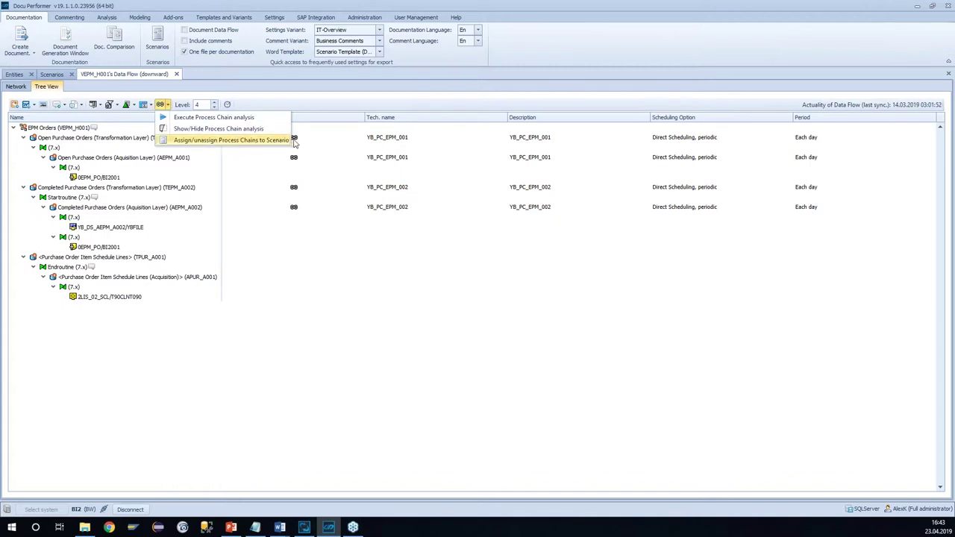
left_click(281, 141)
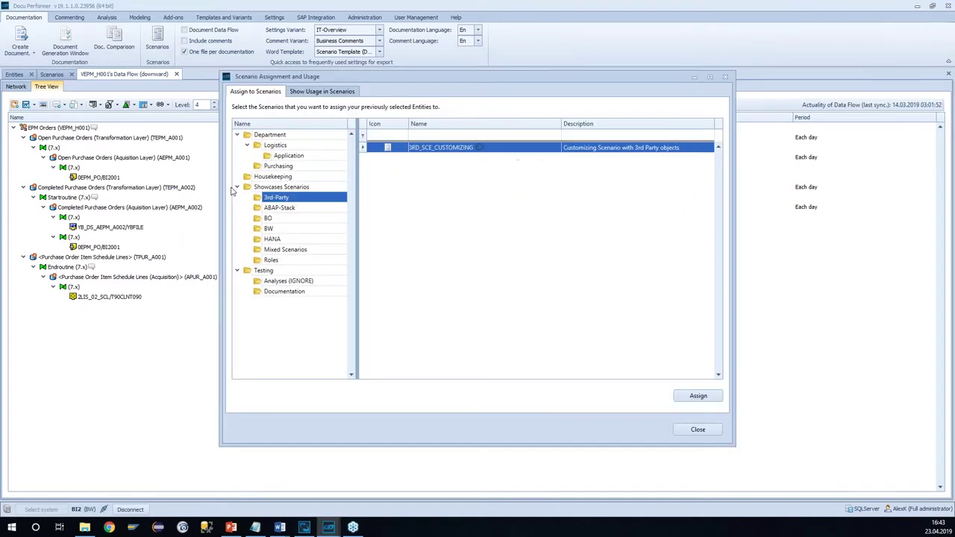
left_click(279, 167)
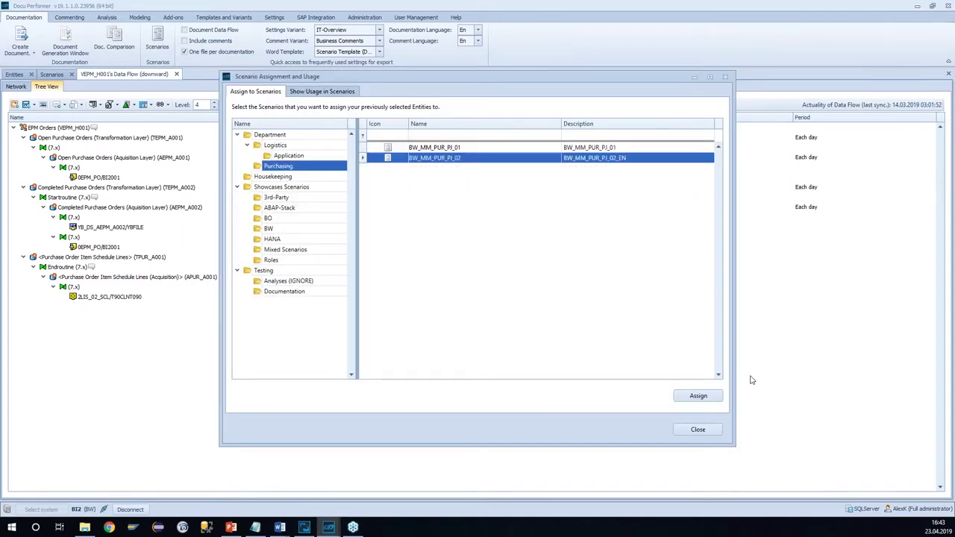
left_click(700, 398)
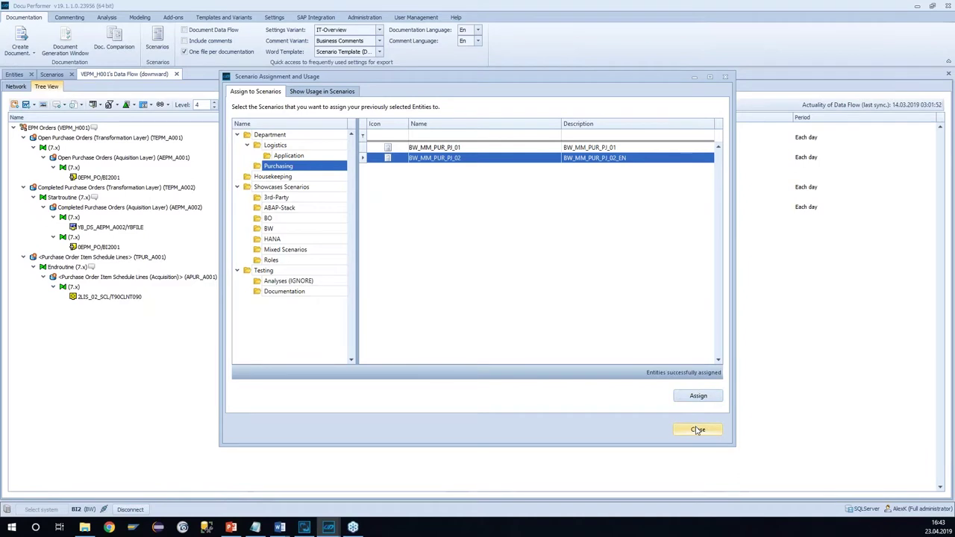
left_click(698, 430)
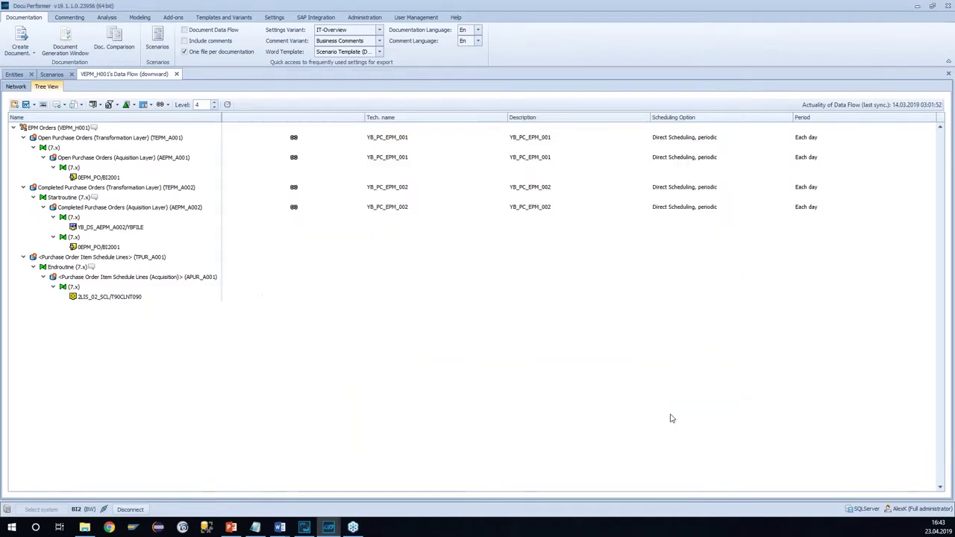
Step: Open the scenario BW_MM_PUR_PJ_02 for design and remove all seven unassigned transformations from its structure
left_click(52, 74)
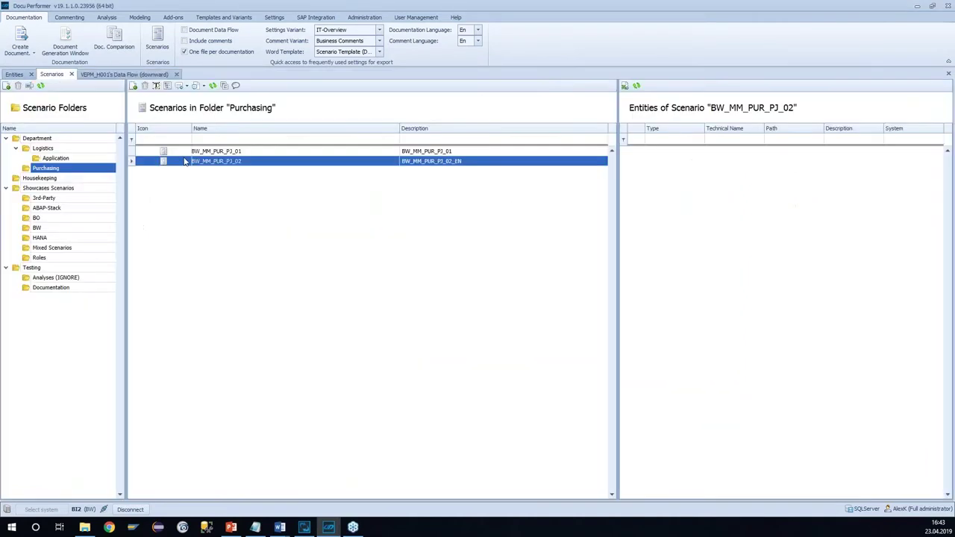
double_click(250, 166)
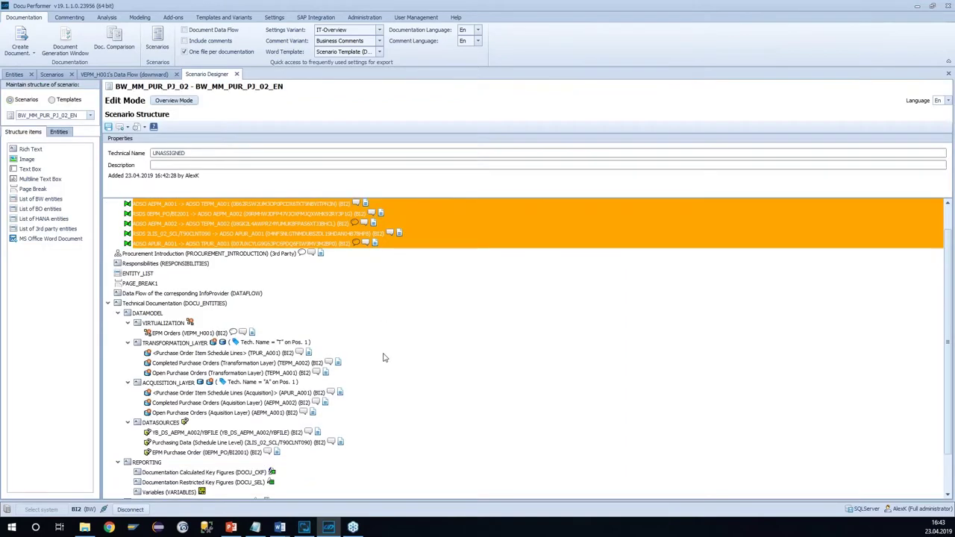
left_click(153, 213)
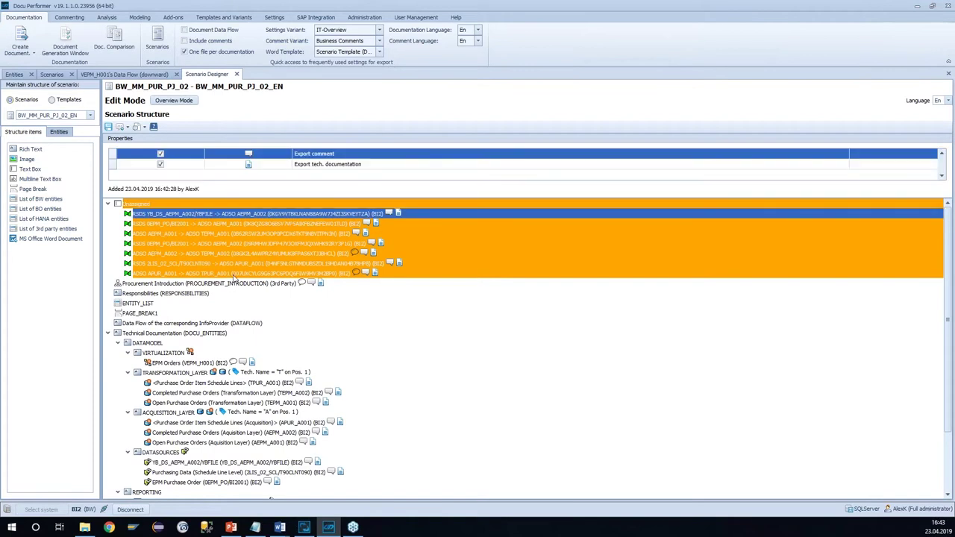
left_click(162, 273, "shift")
left_click_drag(163, 224, 59, 278)
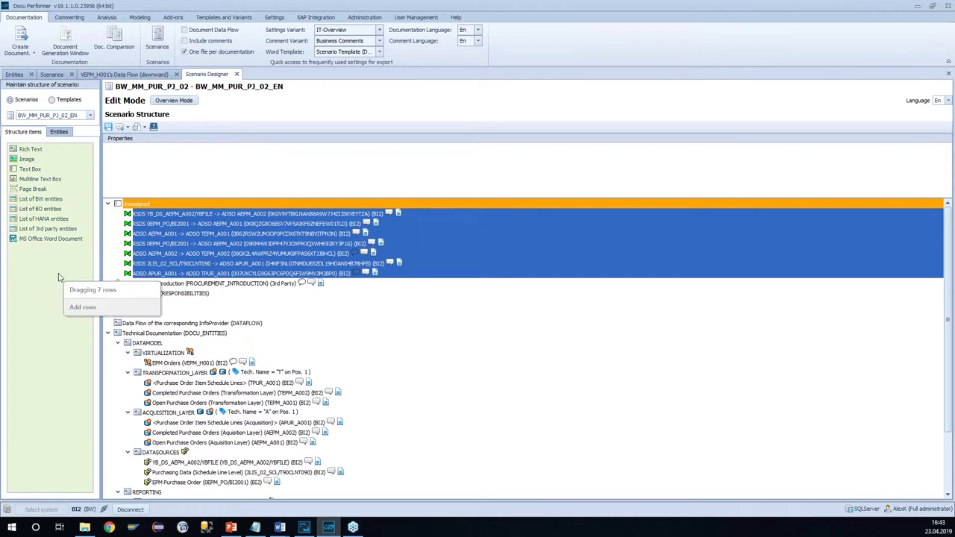
left_click_drag(60, 278, 60, 278)
left_click(452, 276)
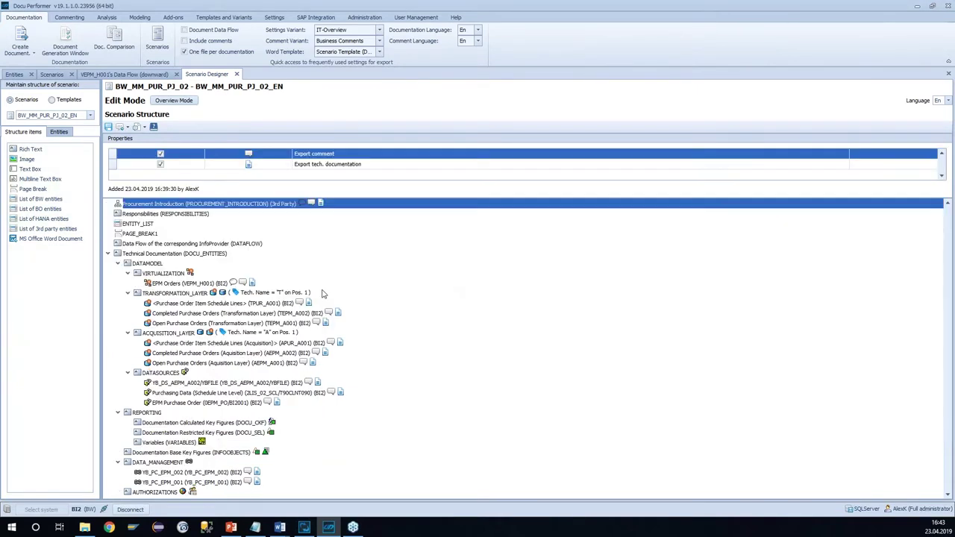
Step: Check the EPM Orders and YB_PC_EPM_001 entries, save the scenario structure and close the scenario designer
left_click(169, 285)
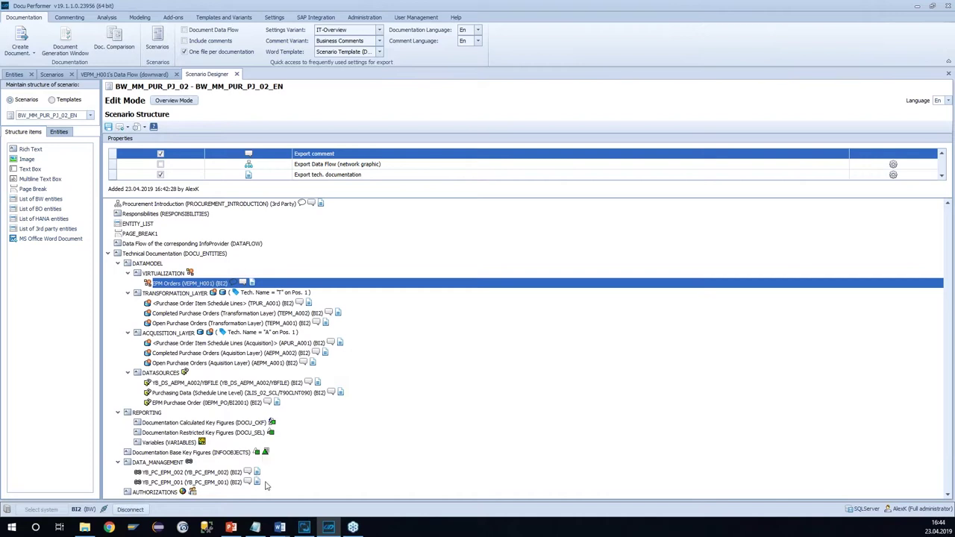
left_click(218, 482)
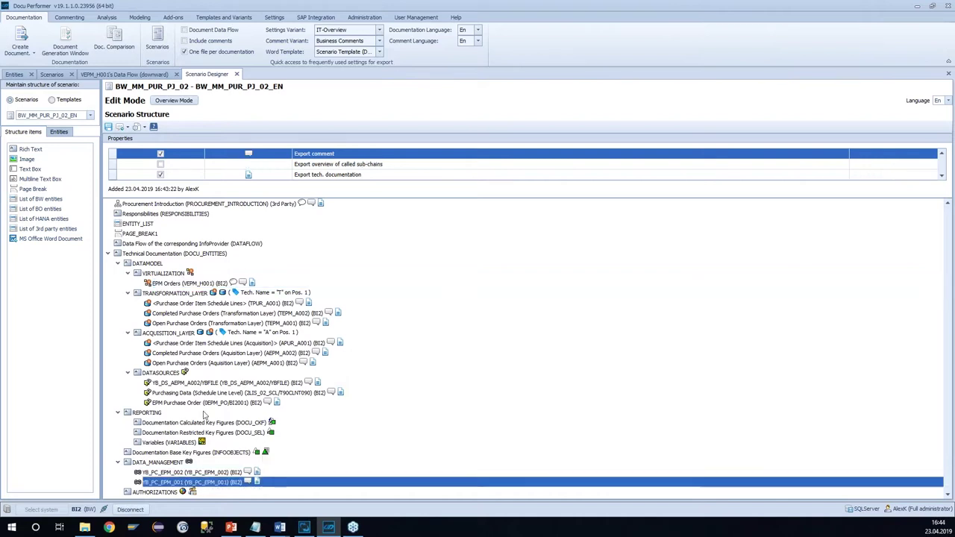
left_click(109, 128)
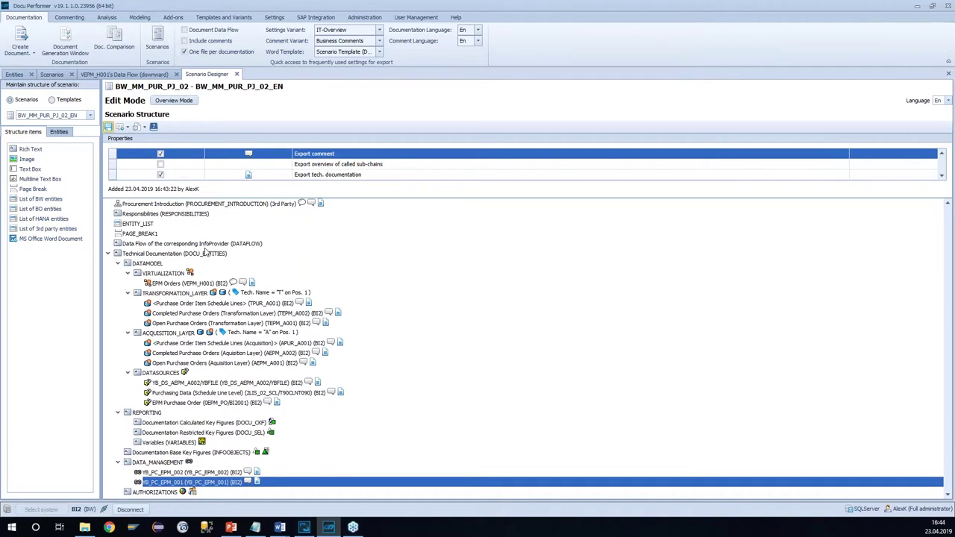
left_click(237, 74)
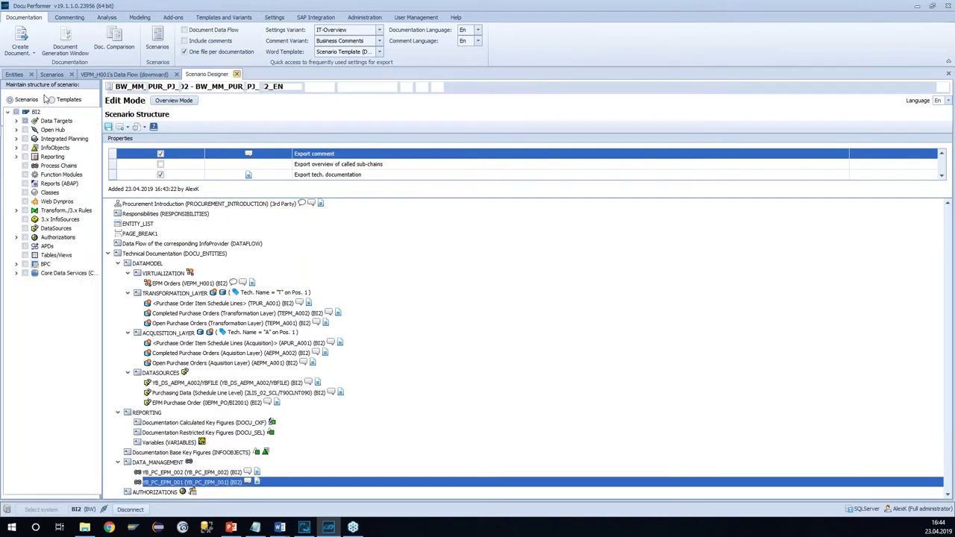
Step: List the calculated and restricted key figures related to the InfoProvider VEPM_H001 in the entities view
left_click(14, 75)
left_click(236, 156)
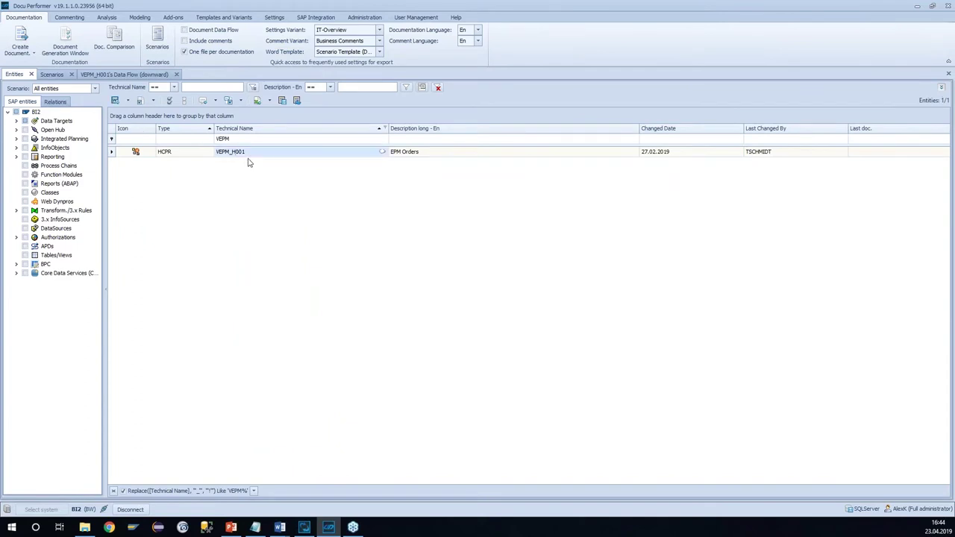
left_click(60, 104)
left_click(17, 122)
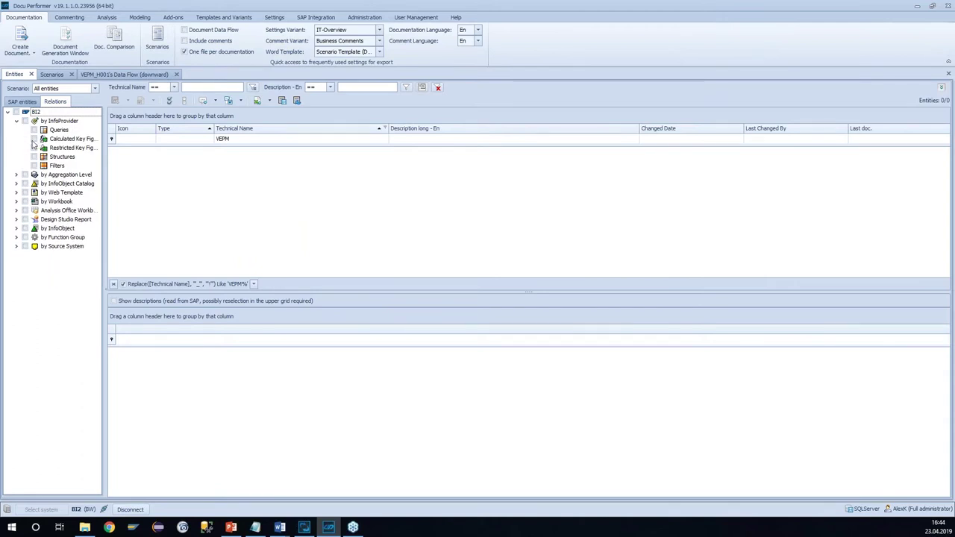
left_click(34, 149)
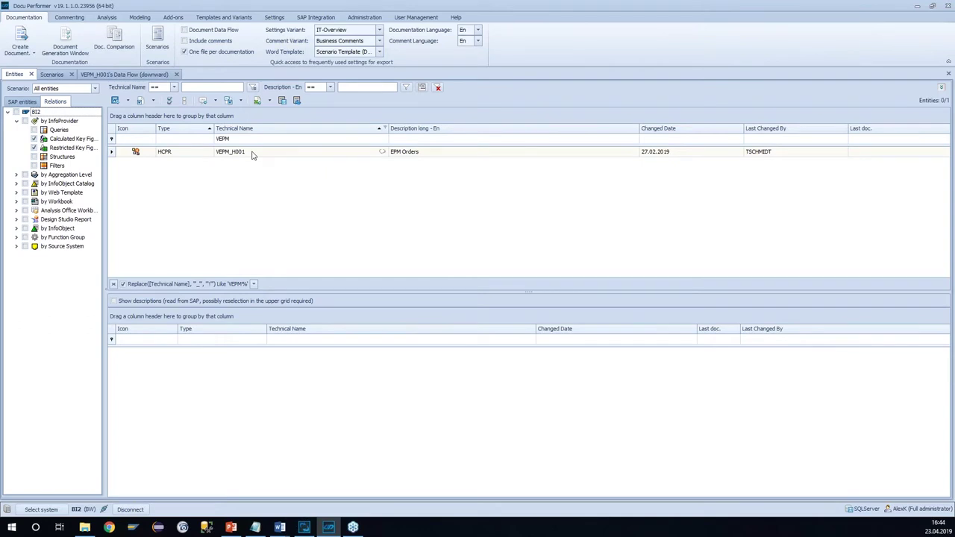
left_click(252, 153)
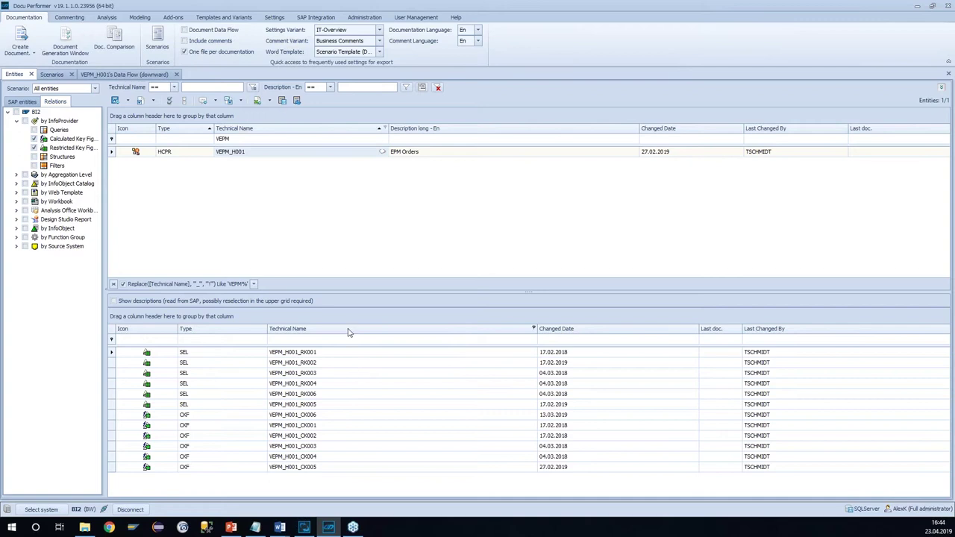
Step: Assign all listed calculated and restricted key figures of VEPM_H001 to the Purchasing scenario BW_MM_PUR_PJ_02
left_click(305, 354)
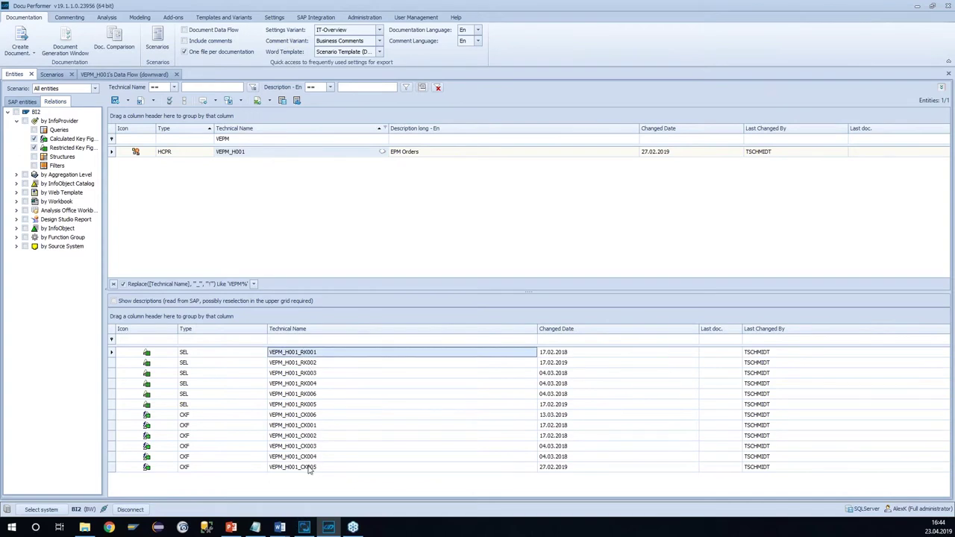
left_click(310, 468, "shift")
right_click(420, 378)
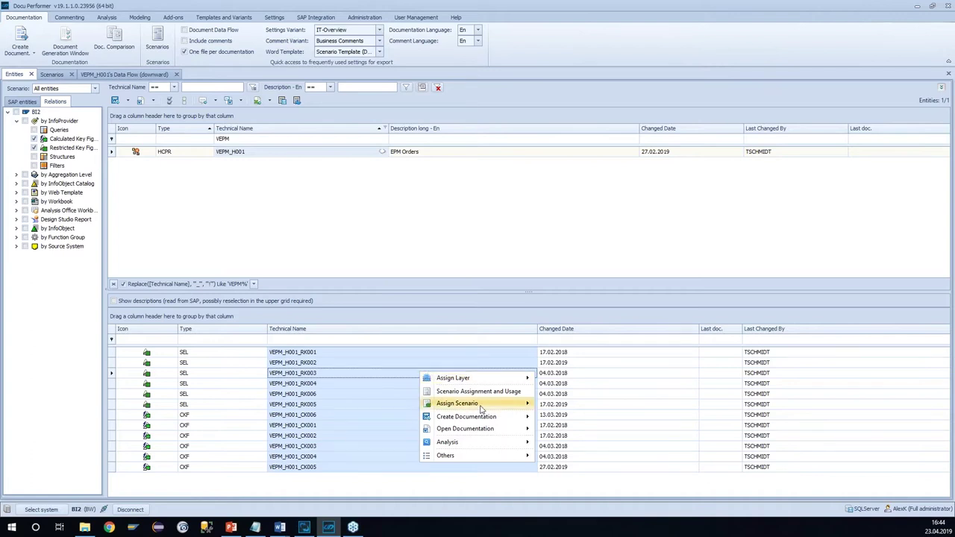
mouse_move(481, 409)
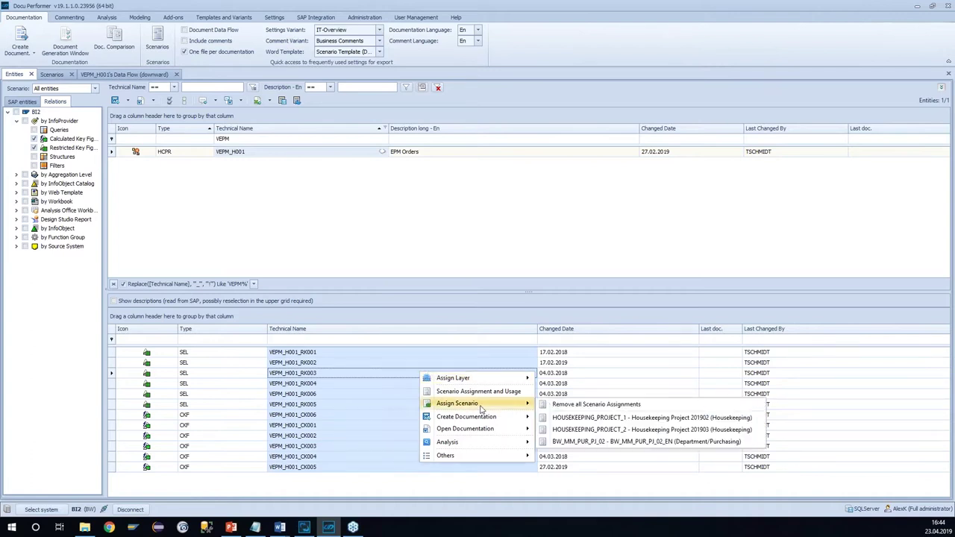
left_click(595, 441)
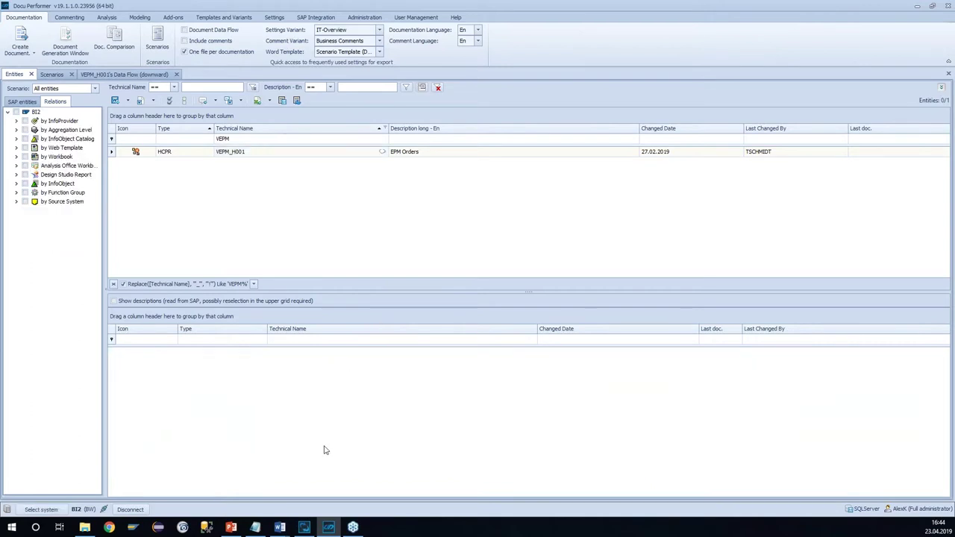
Step: Return to the SAP entities of BI2, expand the system and clear the VEPM technical name filter
left_click(158, 41)
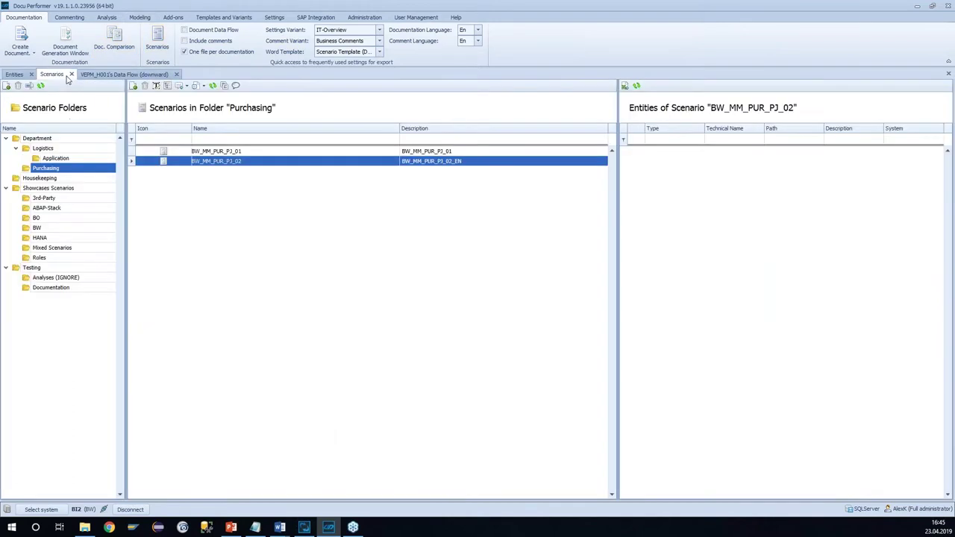
left_click(14, 74)
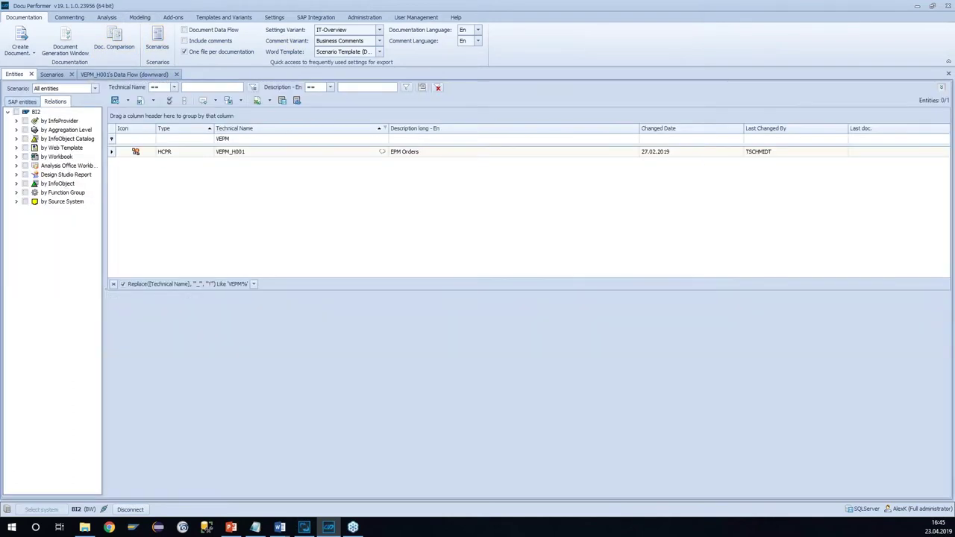
key("alt+Tab")
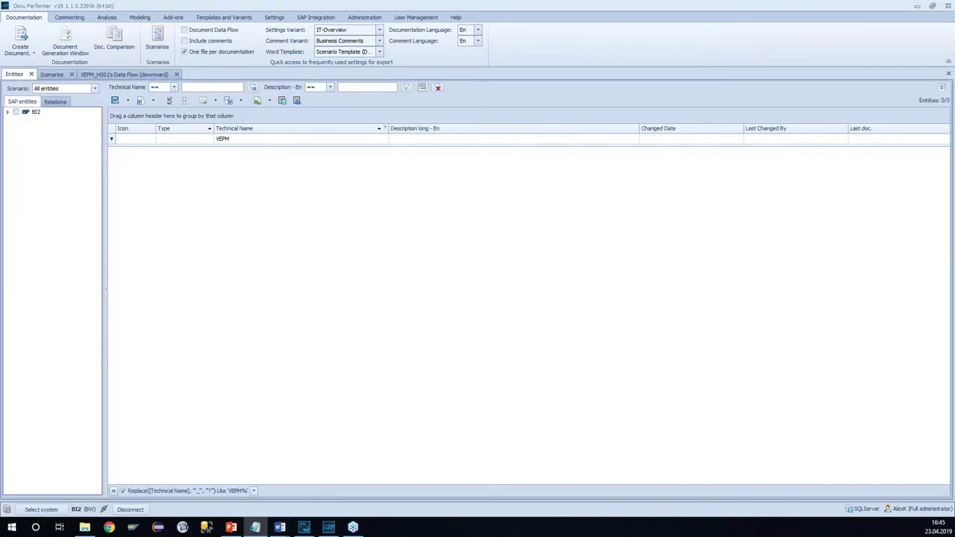
key("alt+Tab")
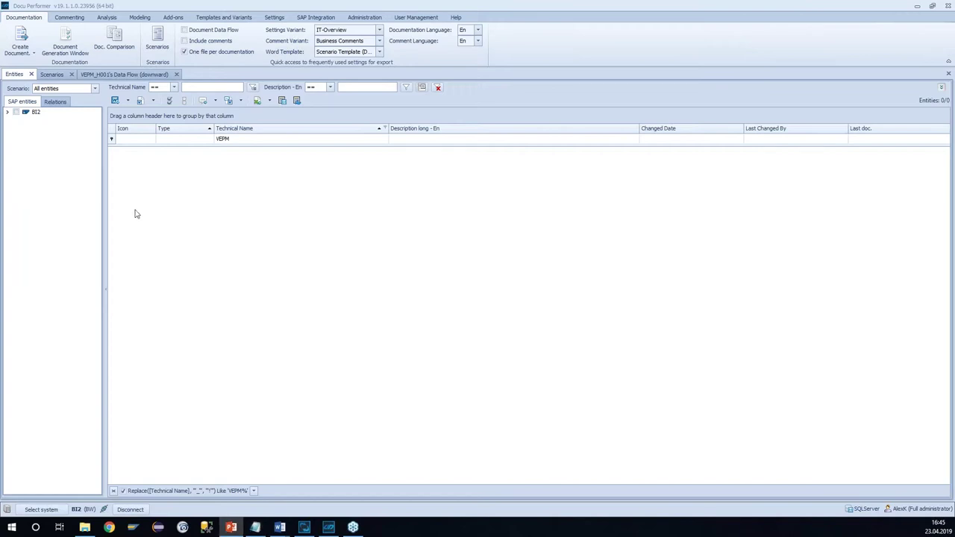
left_click(8, 112)
left_click(333, 138)
key("BackSpace")
key("BackSpace")
key("BackSpace")
key("BackSpace")
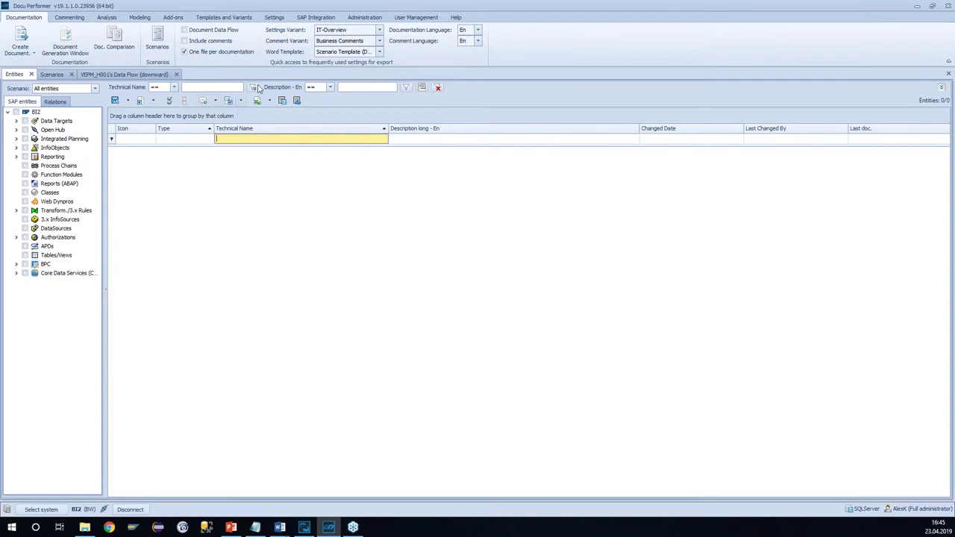
Step: Filter all BI2 entities by the technical names YD_NW_PRC, YBT_DP_MM_REP01/001, 0F_PRICE, YNETPRICE, YBO_QTY, YD_NW_NAM and YD_NW_PQT
left_click(253, 87)
left_click(393, 155)
type("YD_NW_PRC YBT_DP_MM_REP01/001 0F_PRICE YNETPRICE YBO_QTY YD_NW_NAM YD_NW_PQT")
left_click(400, 368)
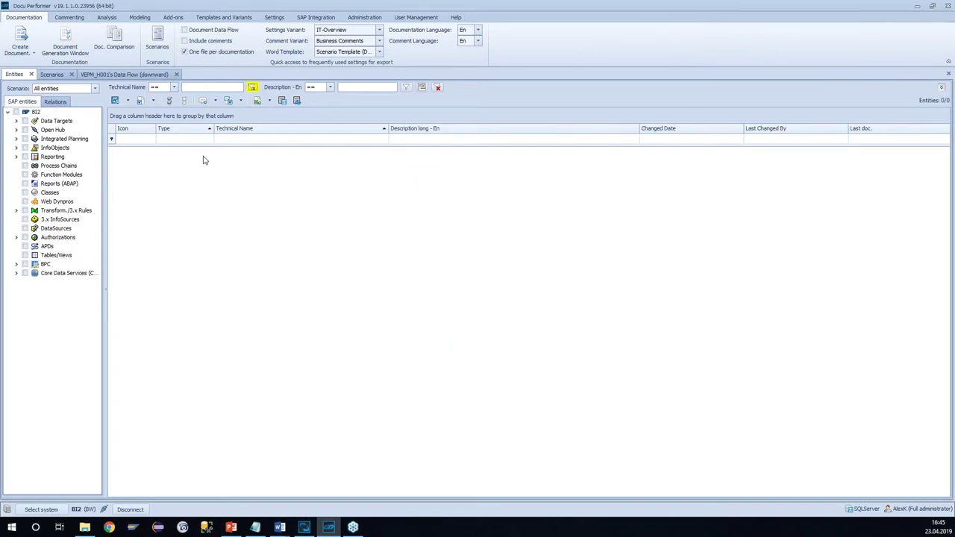
left_click(30, 112)
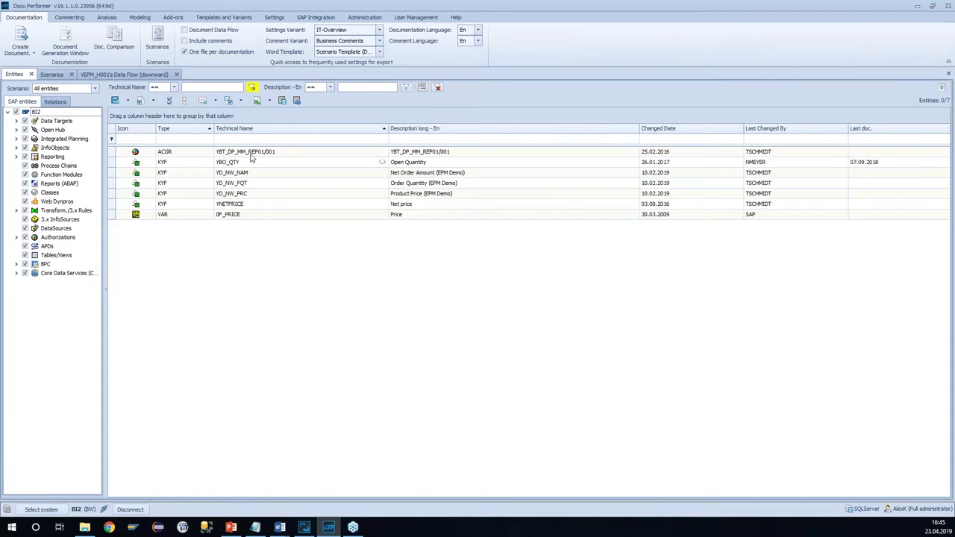
Step: Assign all seven filtered entities to the Purchasing scenario BW_MM_PUR_PJ_02
left_click(252, 154)
left_click(249, 215, "shift")
right_click(327, 187)
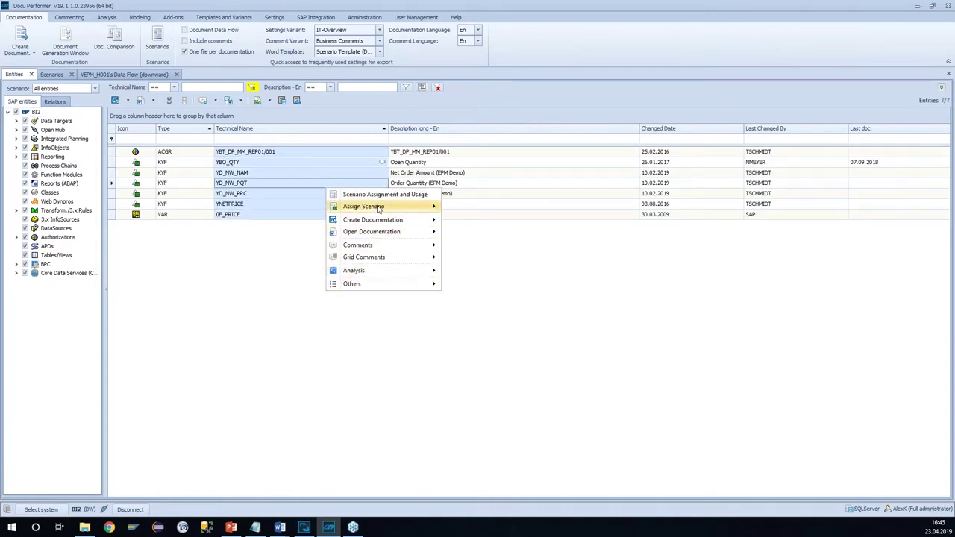
mouse_move(373, 206)
left_click(472, 246)
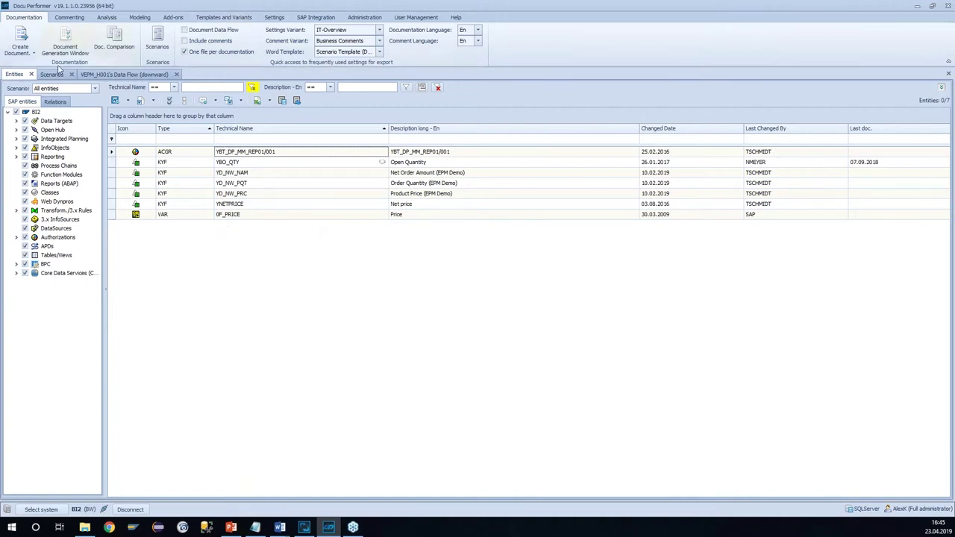
Step: Open the scenario BW_MM_PUR_PJ_02 for design and review where the new key figures, variable and authorization were placed
left_click(52, 74)
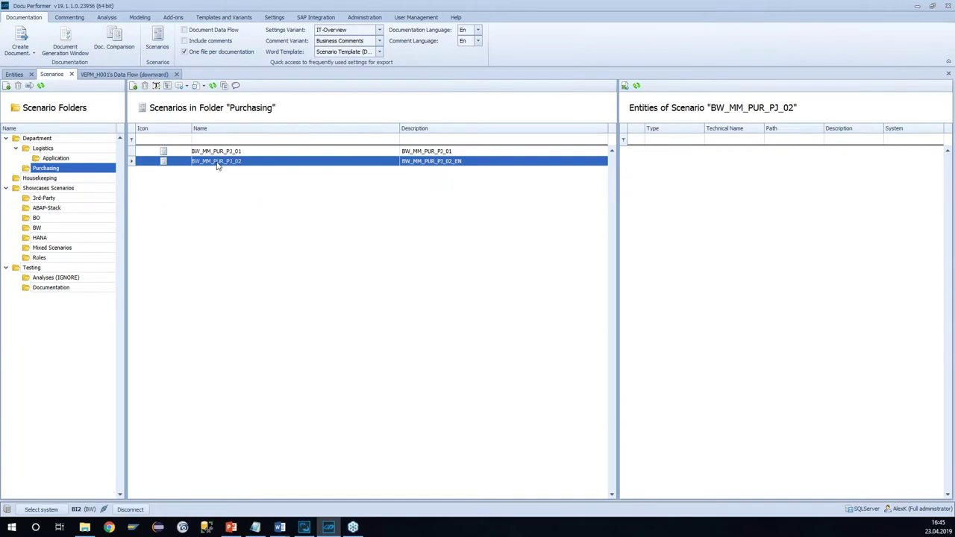
double_click(216, 161)
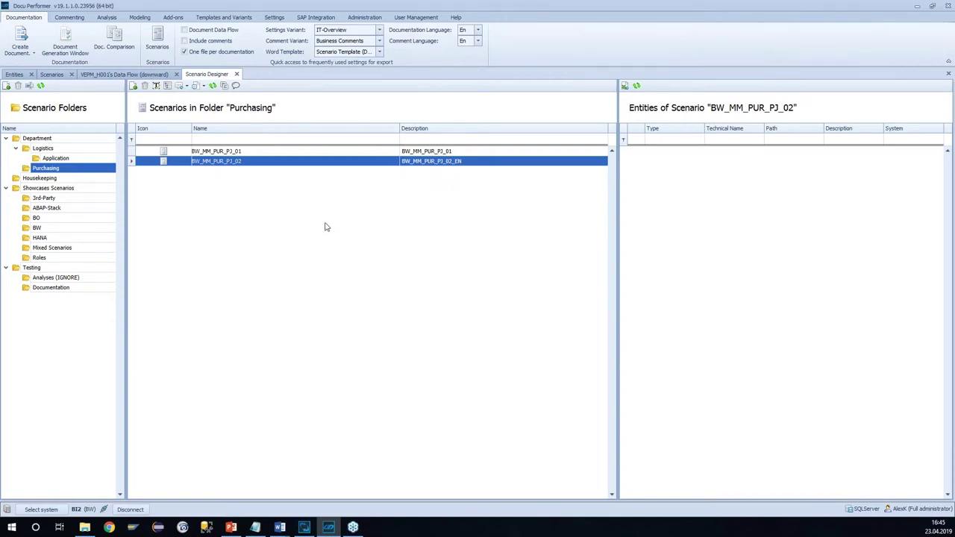
scroll(267, 379, "down", 10)
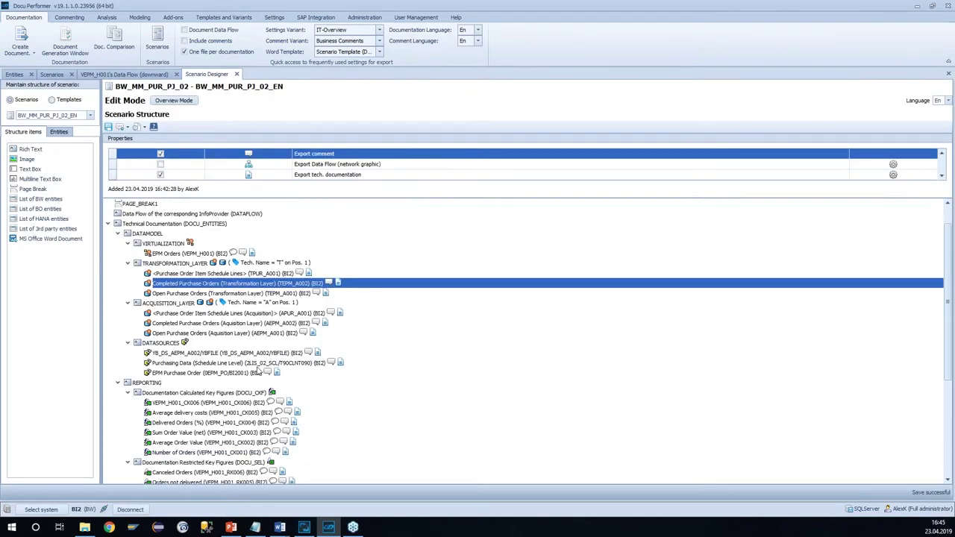
scroll(267, 379, "down", 1)
left_click(172, 385)
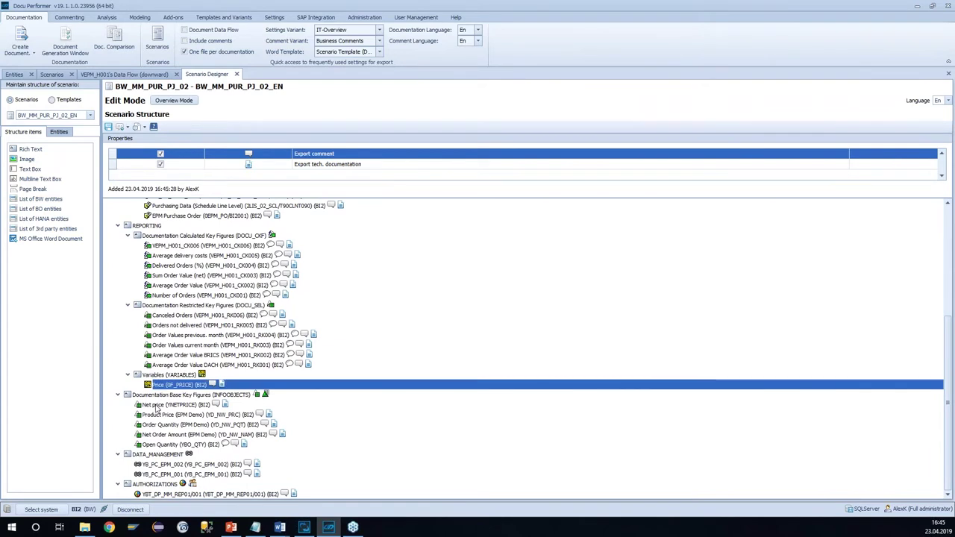
left_click(159, 406)
scroll(475, 367, "up", 1)
scroll(463, 356, "up", 1)
scroll(455, 354, "down", 1)
left_click(193, 286)
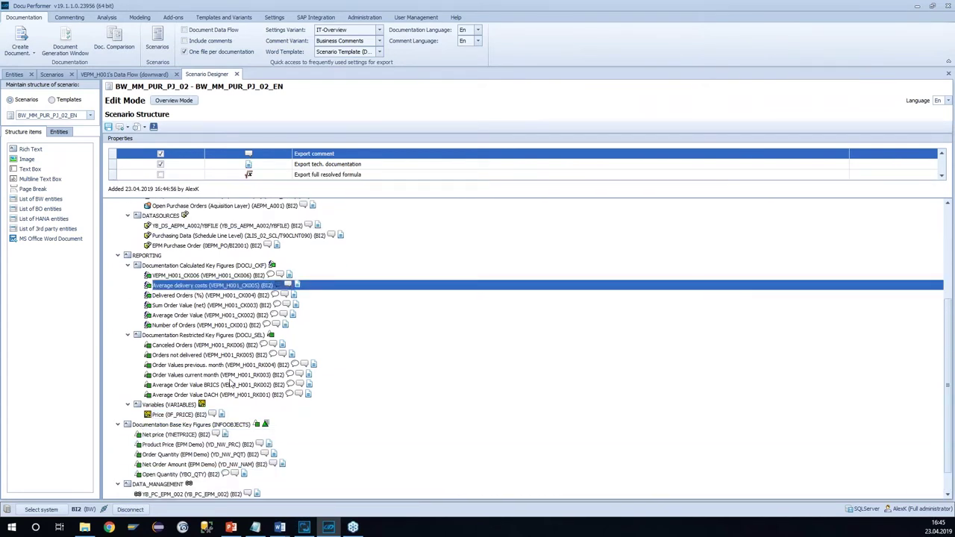
left_click(232, 384)
scroll(354, 413, "up", 4)
scroll(354, 413, "up", 1)
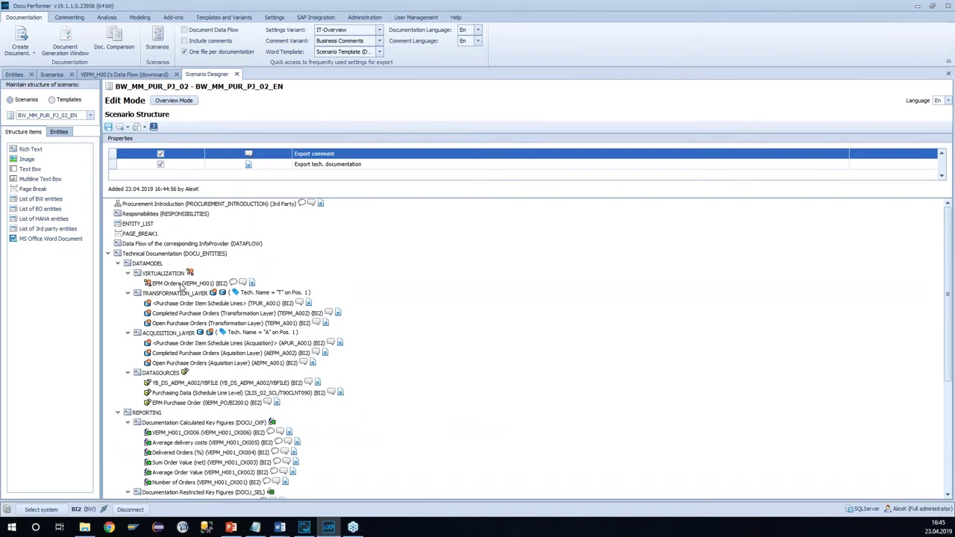
Step: Switch the comment export for EPM Orders (VEPM_H001) off and back on
left_click(184, 284)
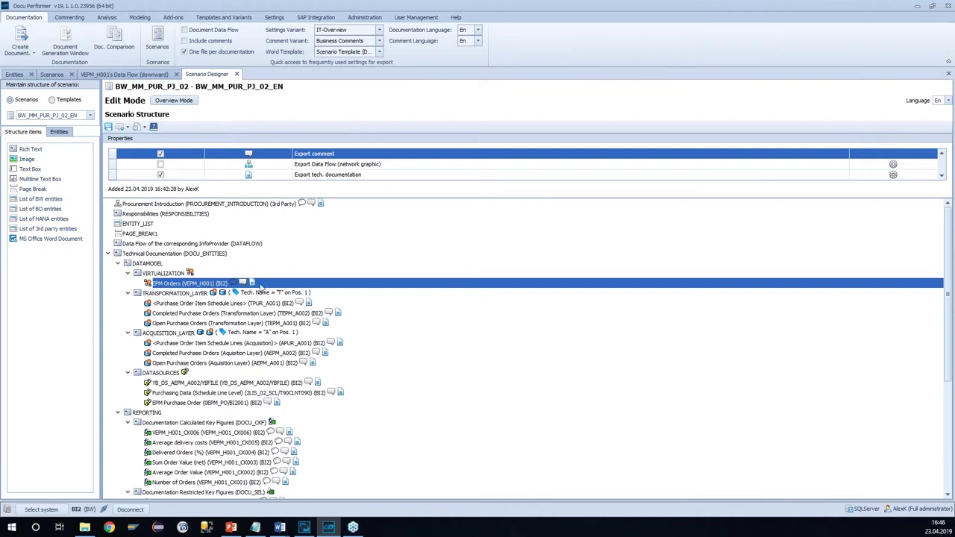
left_click(253, 304)
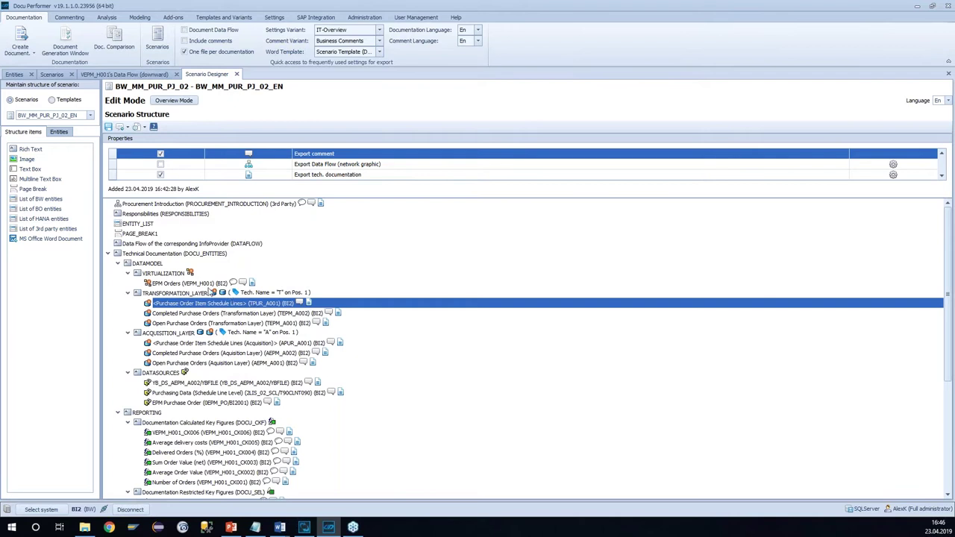
left_click(208, 285)
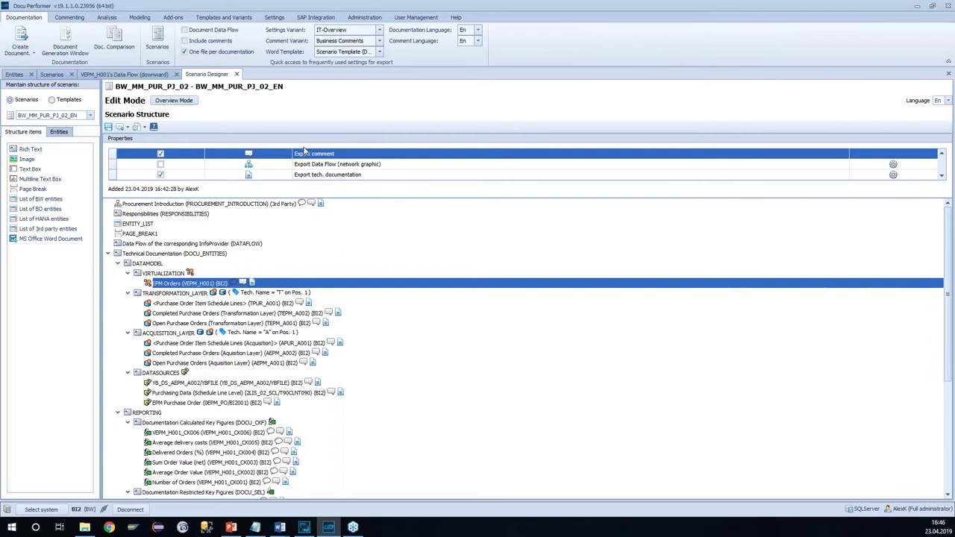
left_click(161, 155)
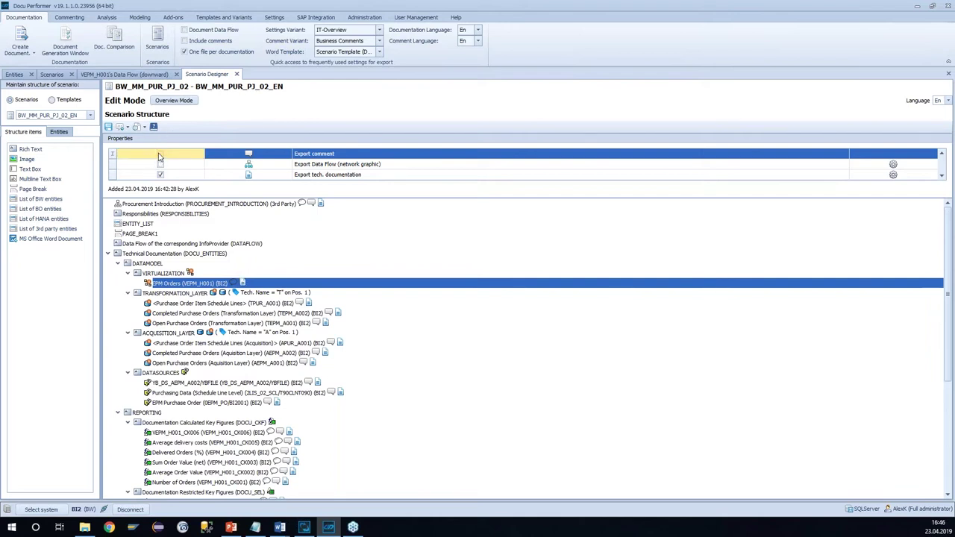
left_click(159, 155)
Step: List the HANA CompositeProviders of system BI2 for the scenario and filter them by "vep"
left_click(59, 132)
left_click(84, 162)
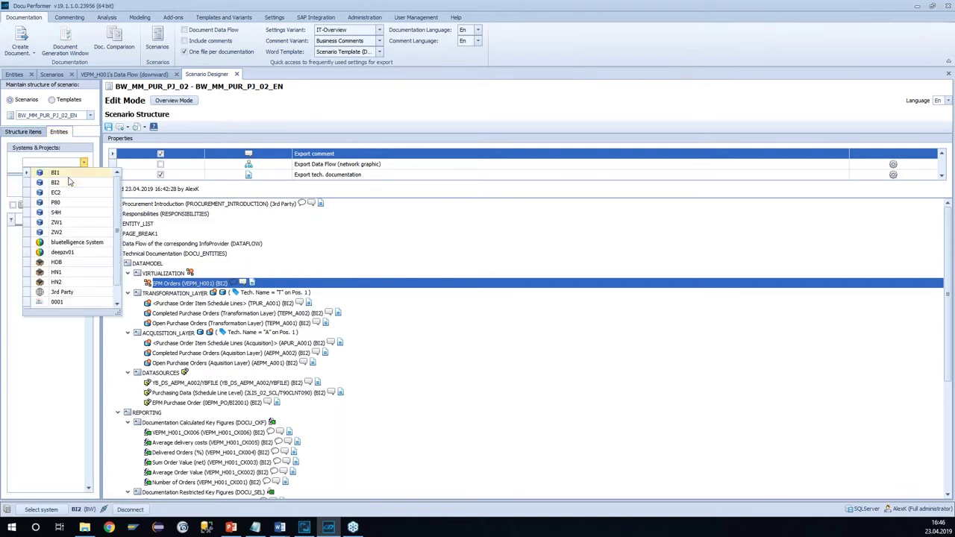
left_click(60, 183)
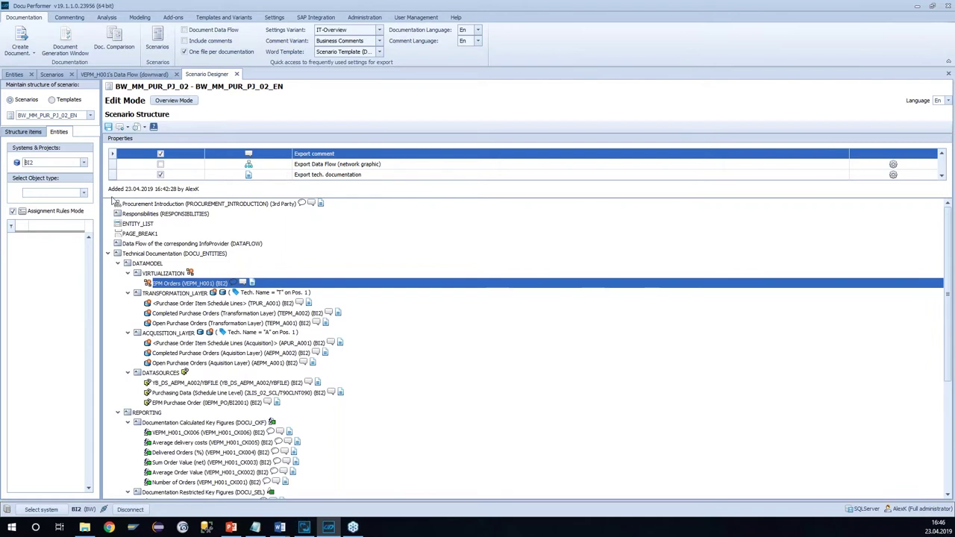
left_click(85, 195)
scroll(118, 239, "down", 3)
scroll(118, 239, "up", 2)
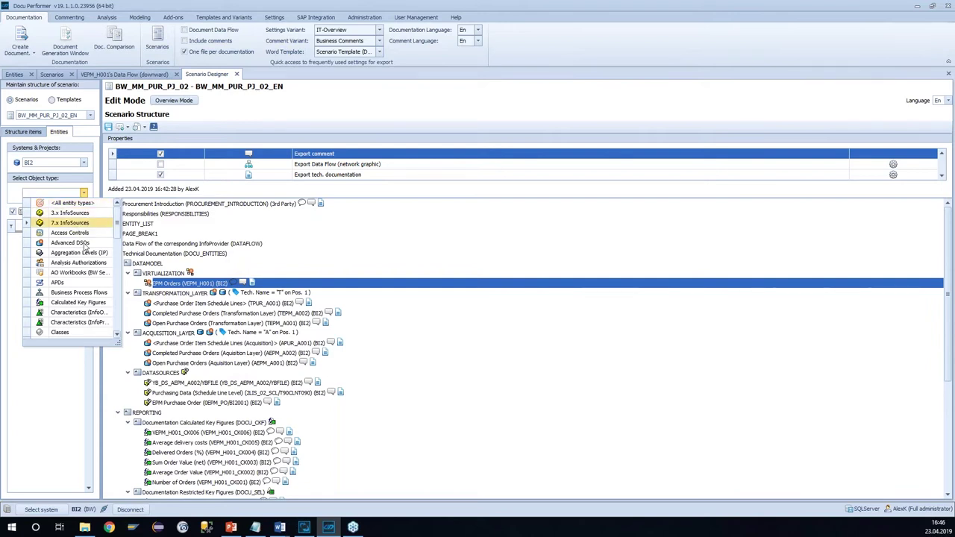
scroll(84, 304, "down", 5)
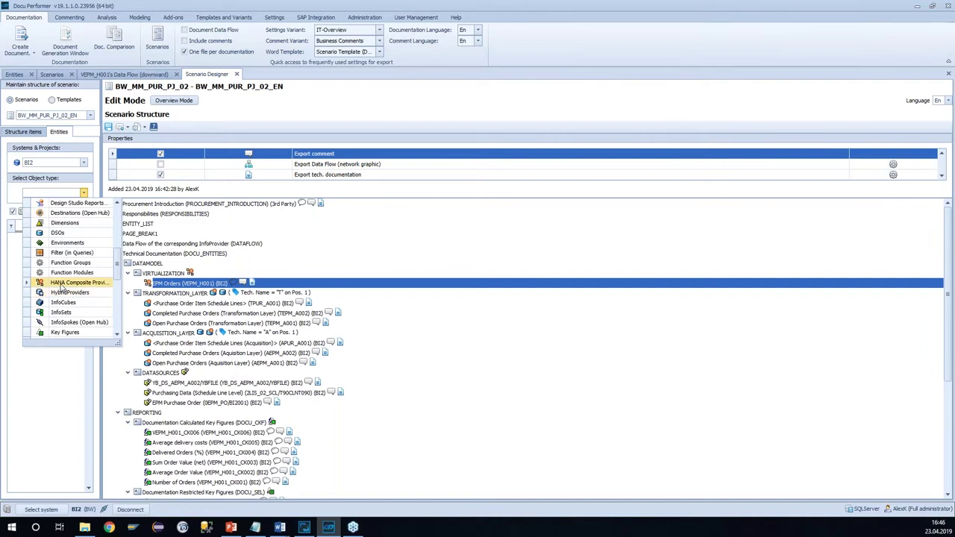
left_click(75, 287)
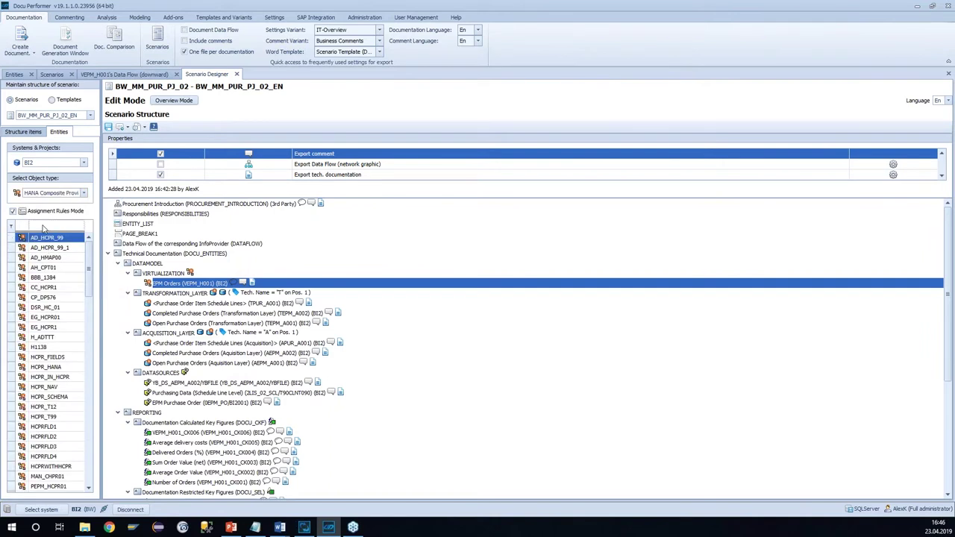
left_click(43, 226)
type("vep")
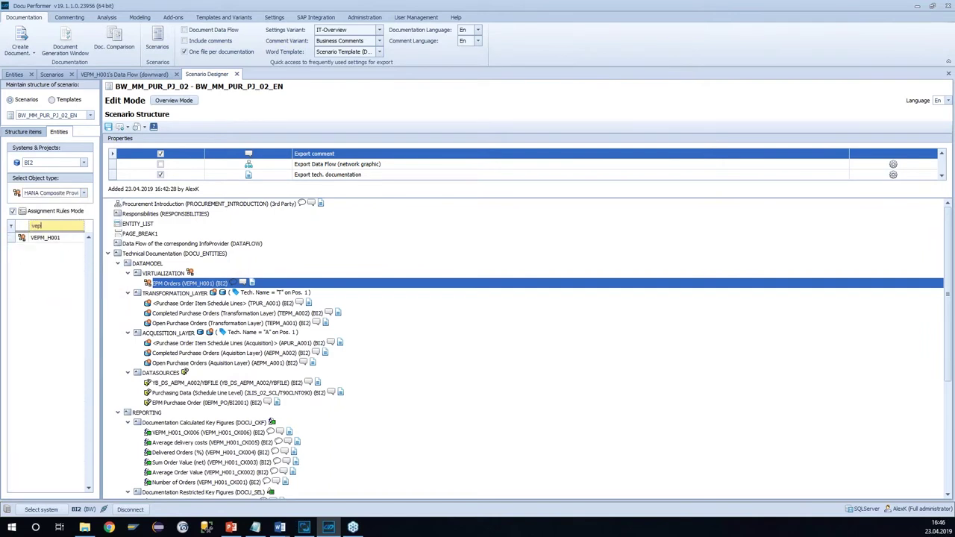
Step: Turn off Assignment Rules Mode and add VEPM_H001 to the chapter Data Flow of the corresponding InfoProvider (DATAFLOW)
left_click(12, 211)
left_click(39, 239)
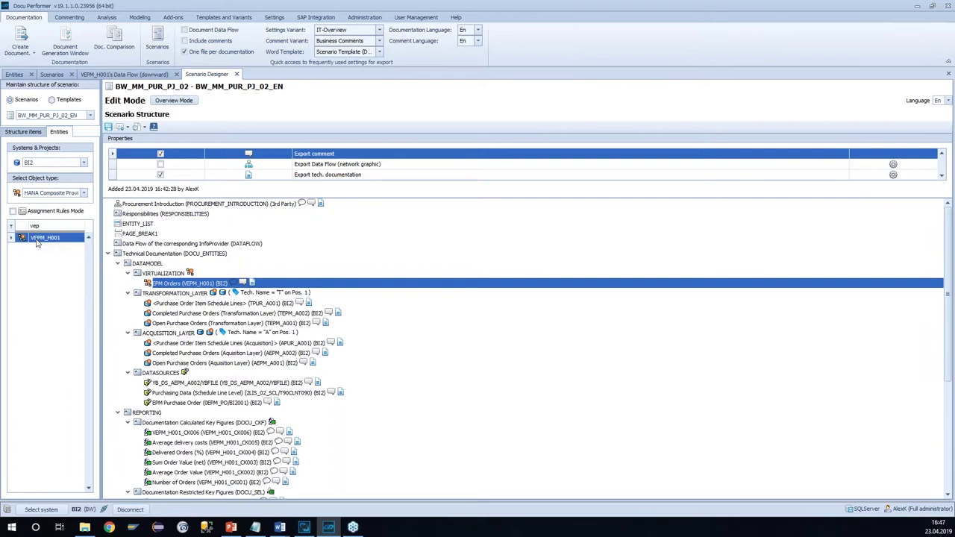
left_click_drag(39, 244, 218, 246)
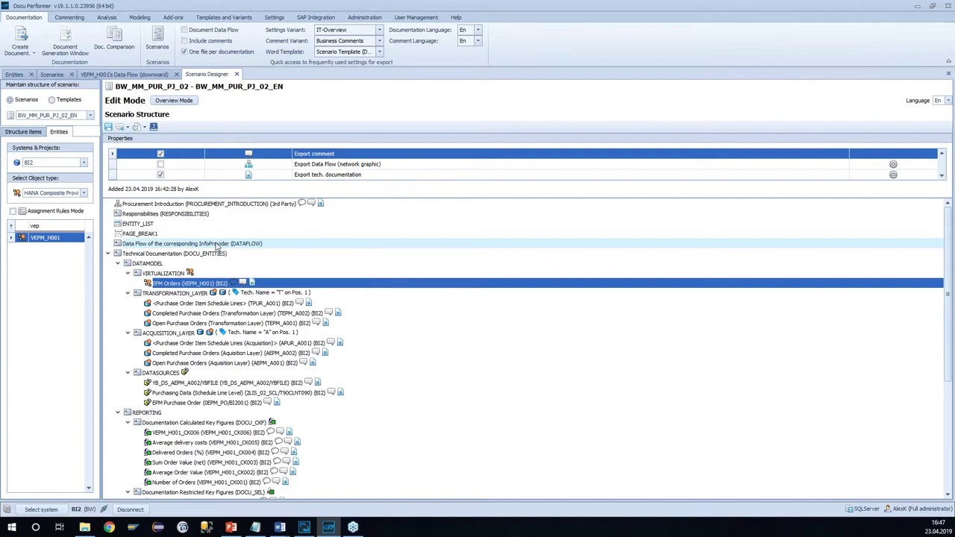
left_click_drag(222, 254, 223, 254)
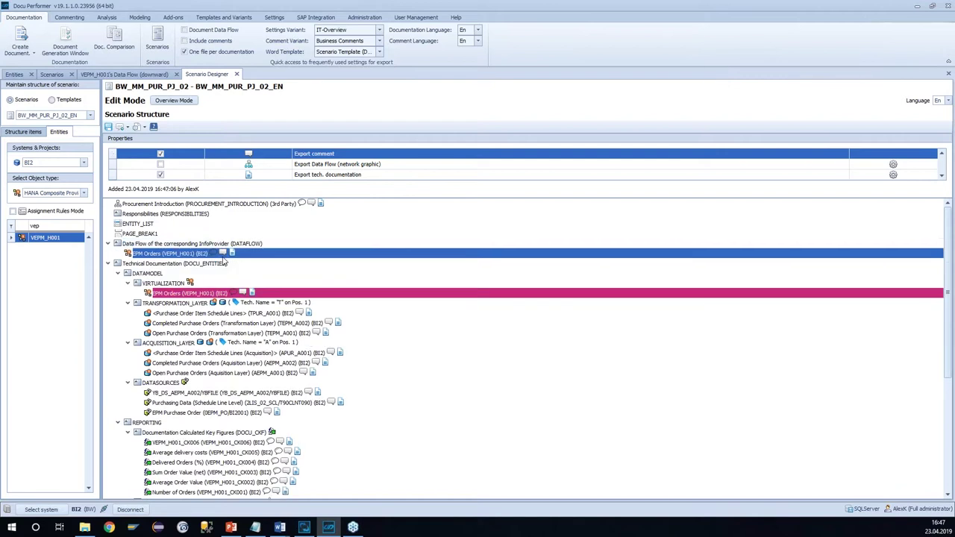
Step: Limit the export of EPM Orders under DATAFLOW to the data flow network graphic, disabling comment and technical documentation, and compare it with the VIRTUALIZATION entry
left_click(156, 245)
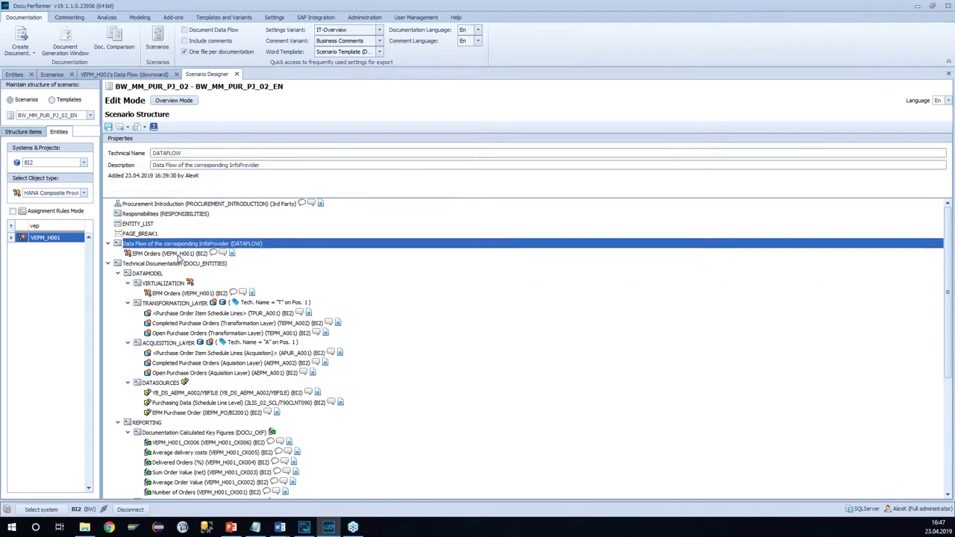
left_click(178, 255)
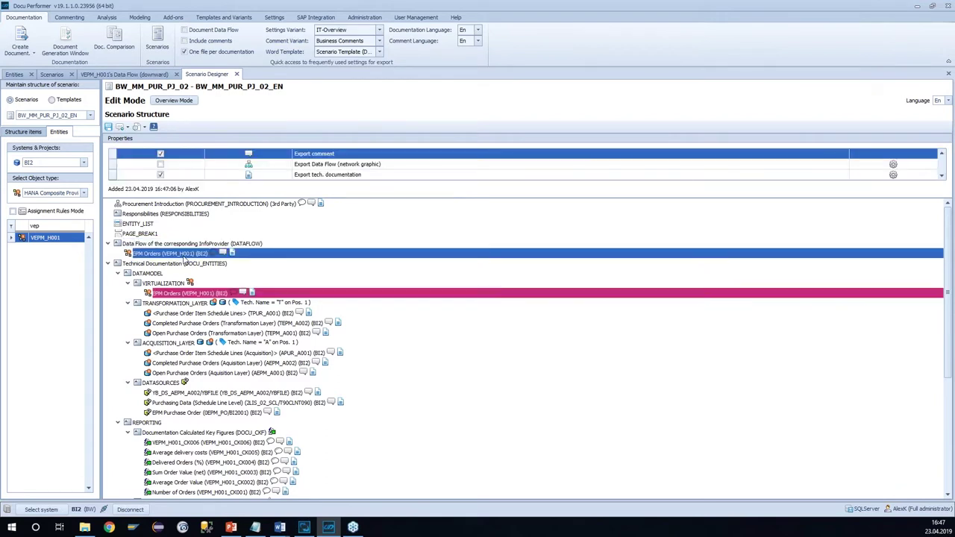
left_click(160, 175)
left_click(160, 155)
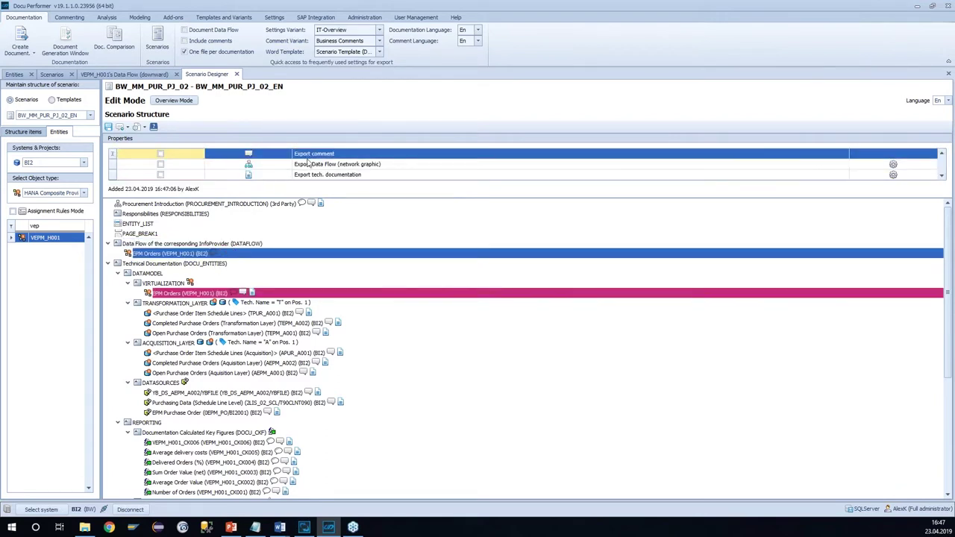
left_click(160, 164)
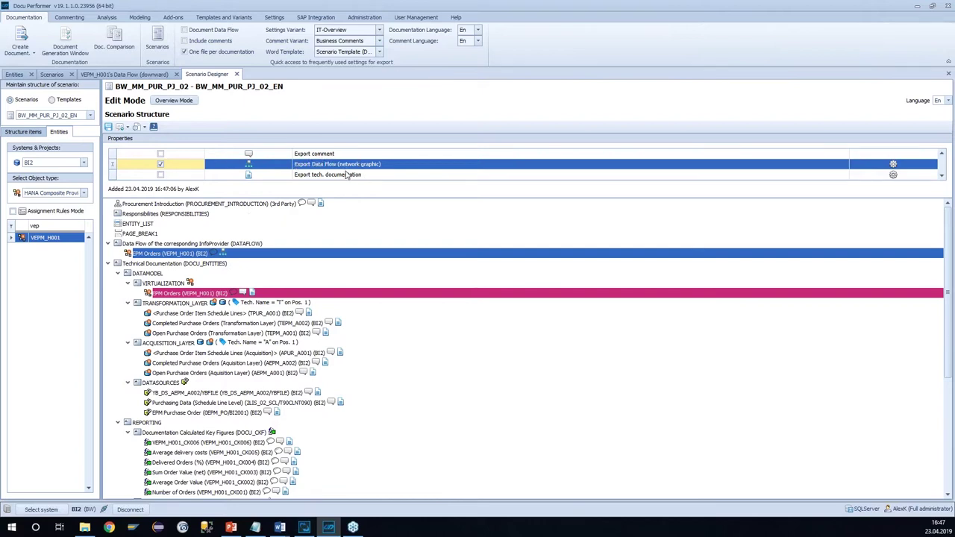
left_click(348, 174)
left_click(325, 163)
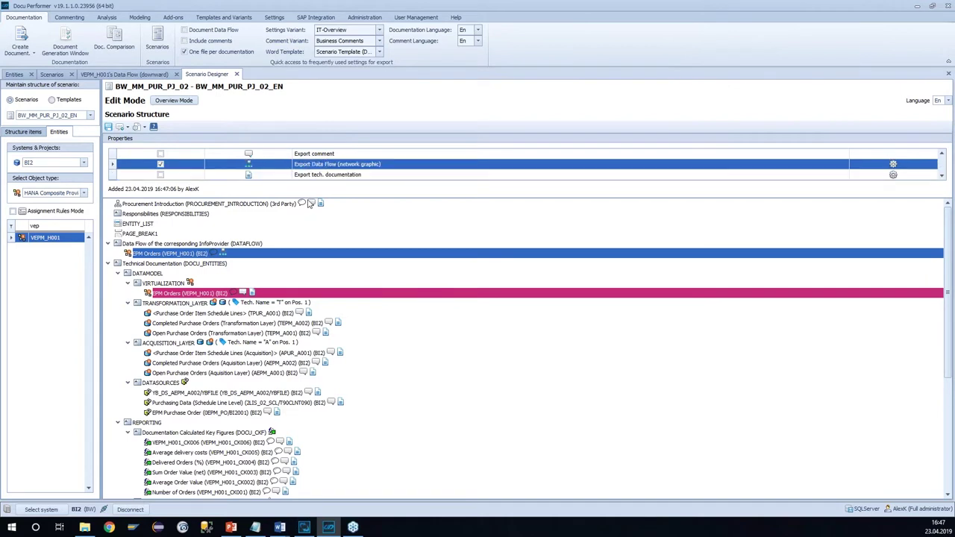
left_click(190, 294)
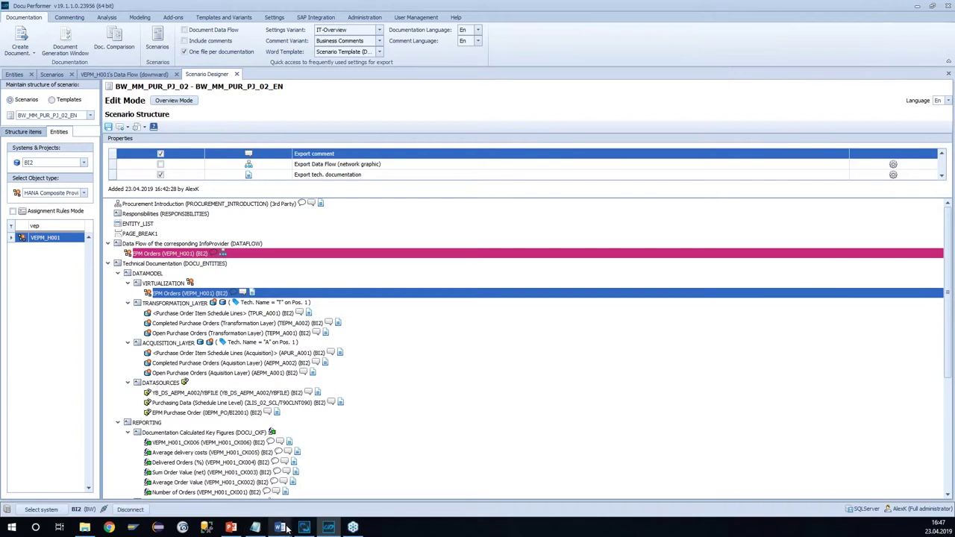
Step: Switch to Scenario_overview.docx in Word and examine the network data flow and DTPs/InfoPackages in the VEPM_H001 data flow chapter
mouse_move(287, 529)
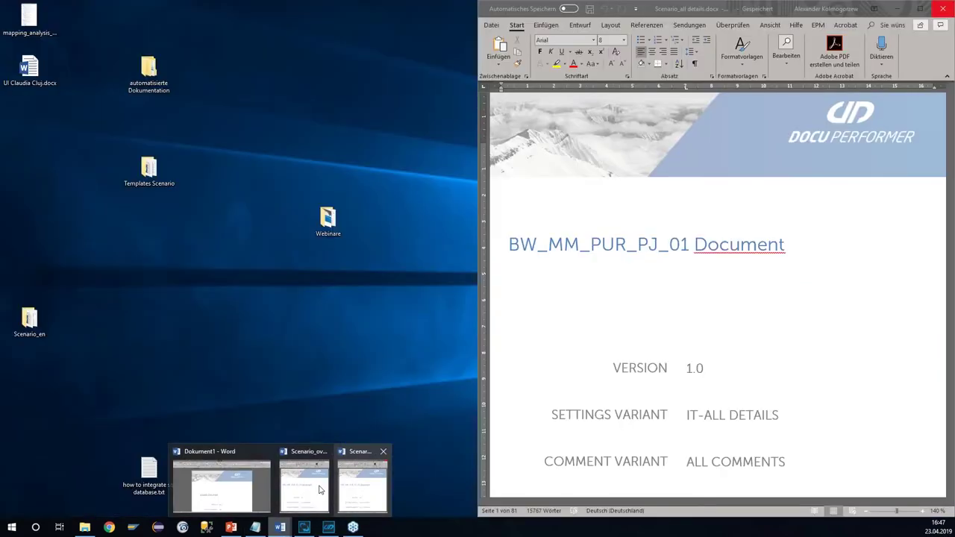
left_click(319, 486)
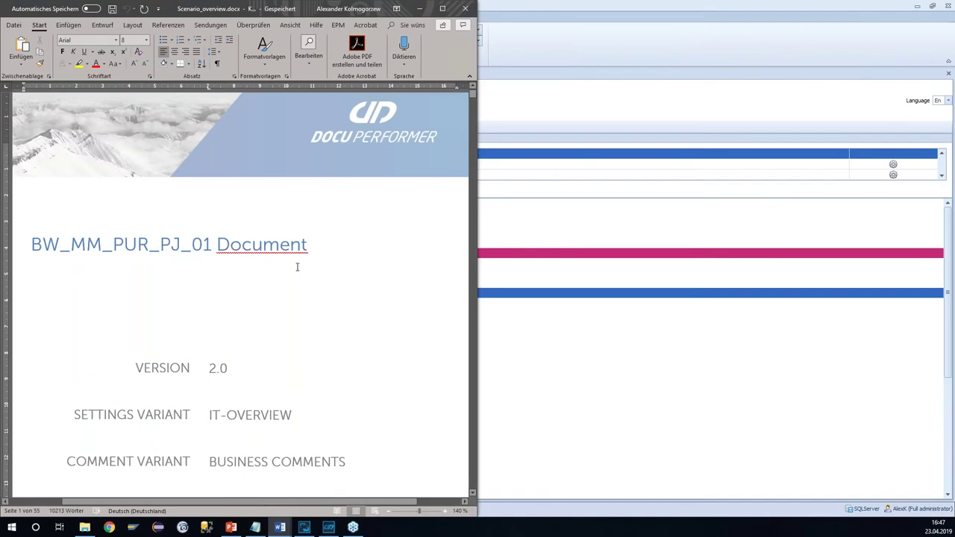
scroll(319, 320, "down", 10)
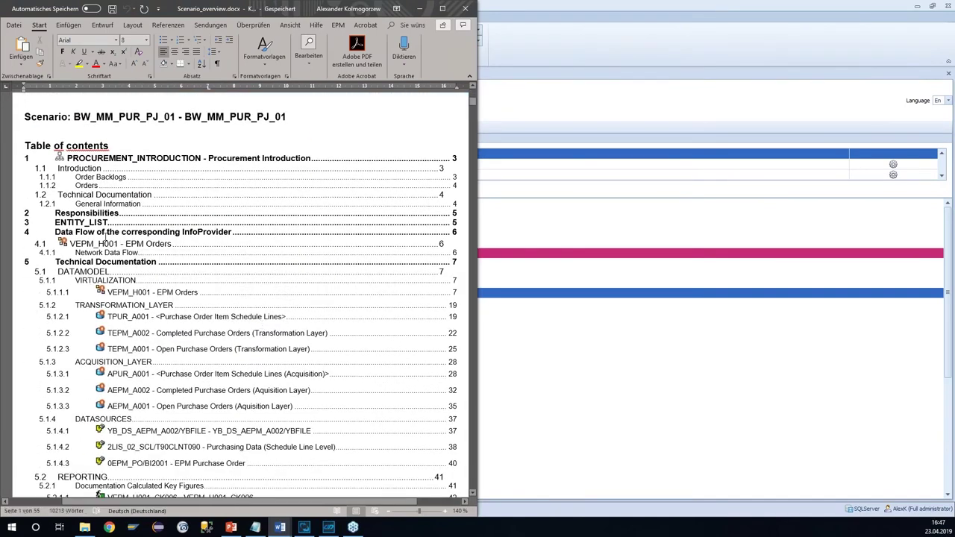
left_click(100, 243, "ctrl")
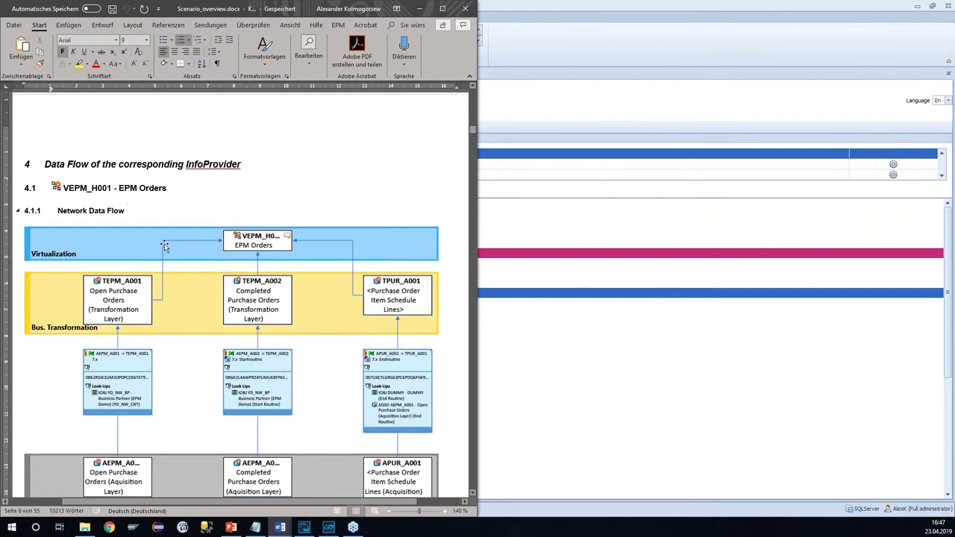
scroll(165, 246, "down", 1)
scroll(147, 385, "down", 2)
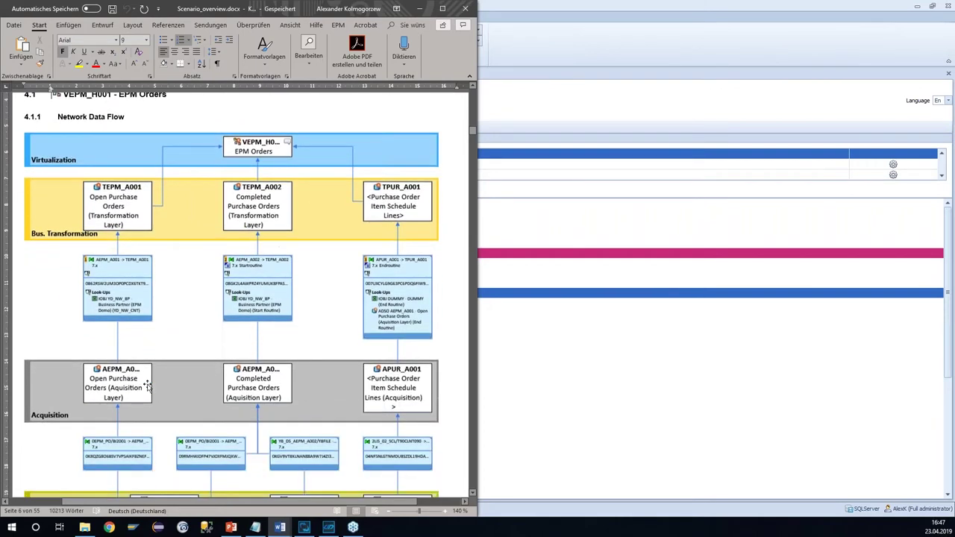
scroll(148, 385, "down", 8)
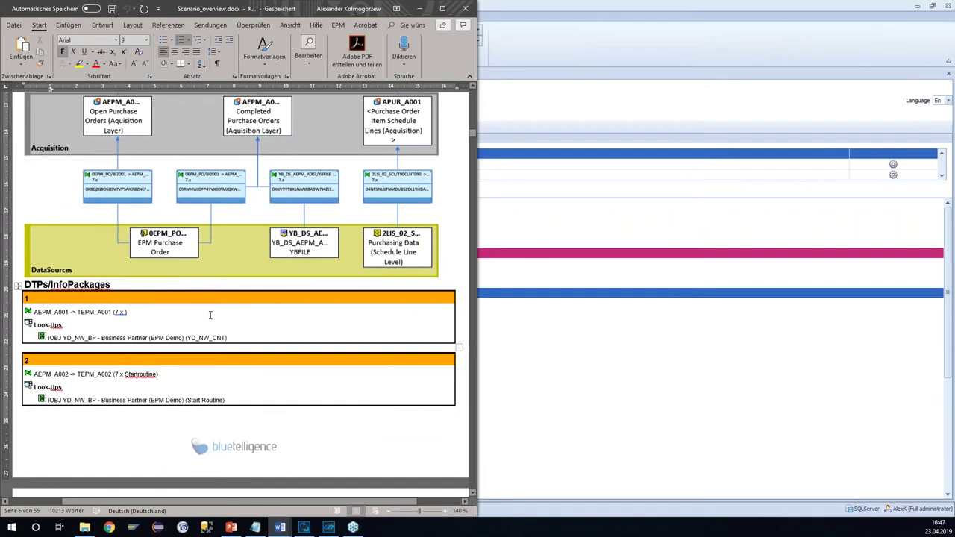
scroll(131, 311, "down", 9)
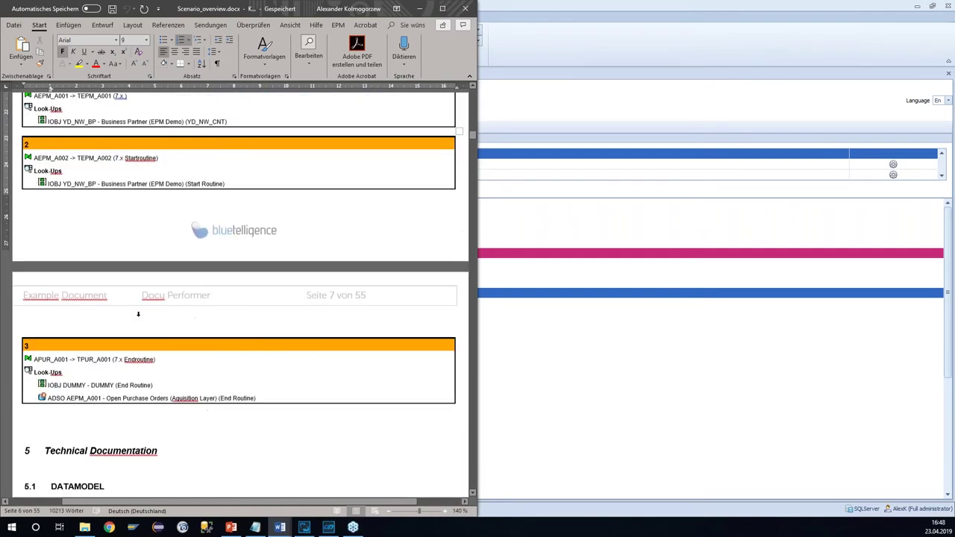
scroll(131, 311, "up", 3)
scroll(142, 319, "up", 15)
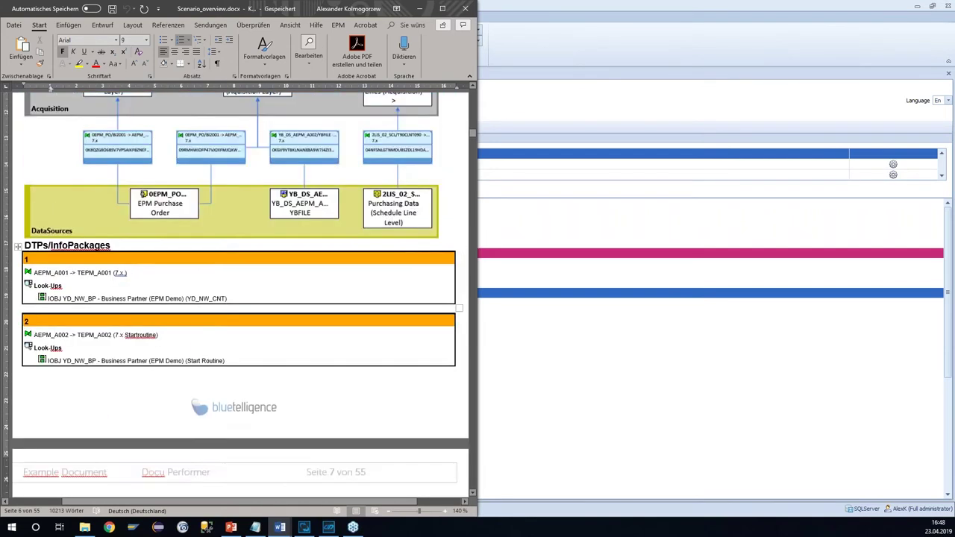
scroll(141, 320, "up", 6)
scroll(134, 299, "down", 3)
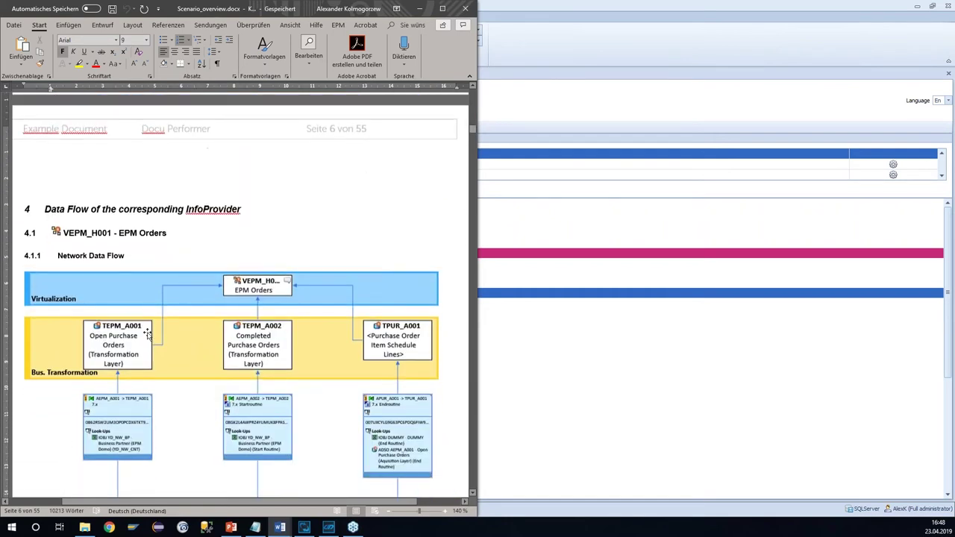
scroll(151, 348, "down", 8)
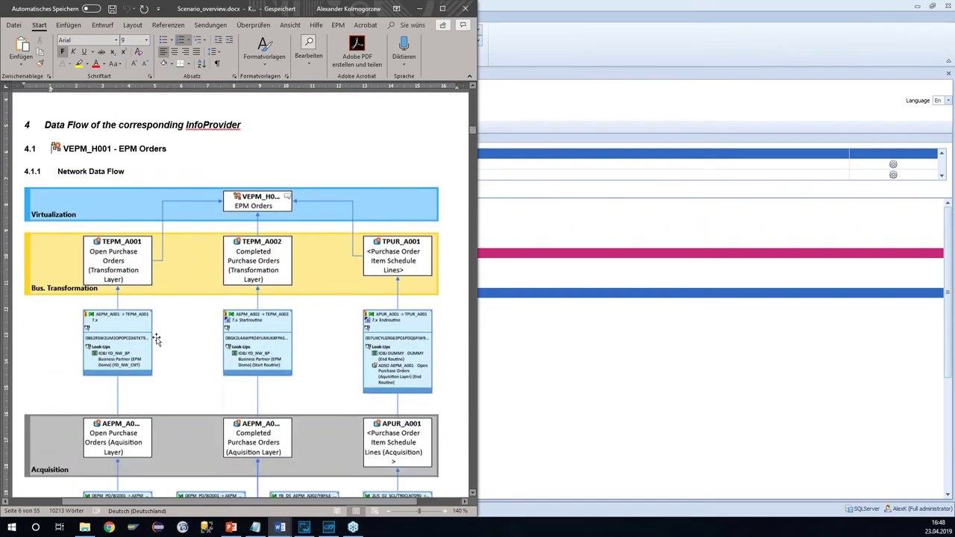
Step: Examine the general information and runtime properties in the technical documentation of VEPM_H001 in the overview document
scroll(110, 204, "down", 8)
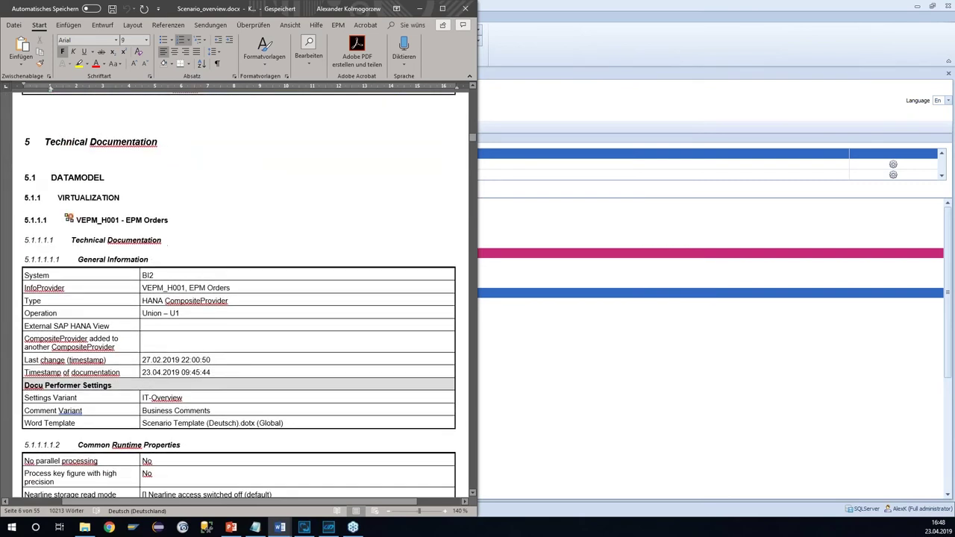
scroll(110, 204, "up", 1)
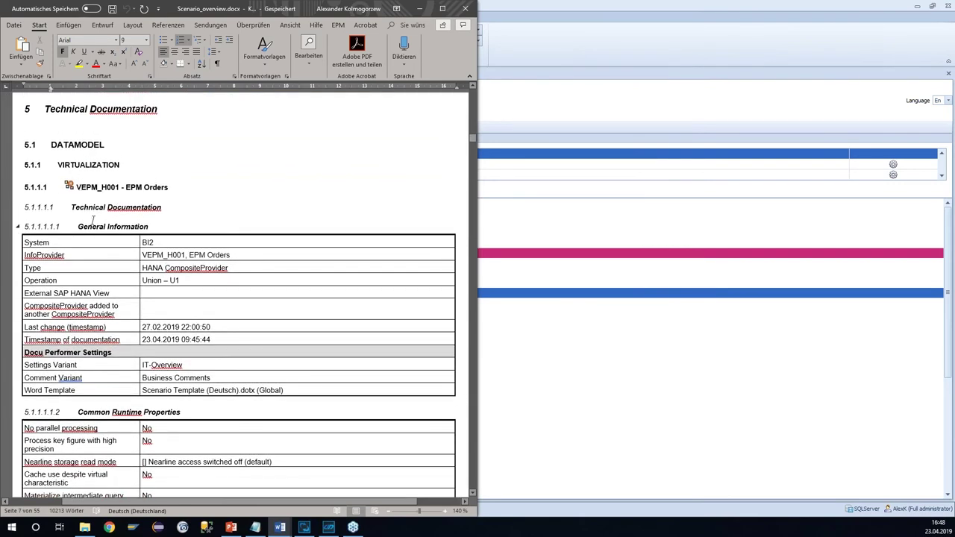
scroll(93, 217, "down", 5)
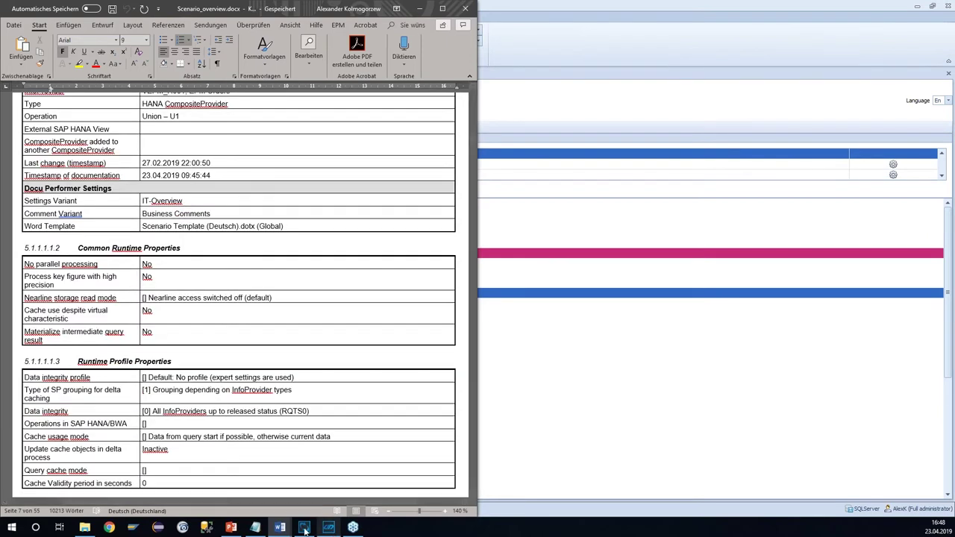
Step: Switch to Scenario_all details.docx, examine the data flow and the objective text of VEPM_H001, and return to Docu Performer
left_click(280, 528)
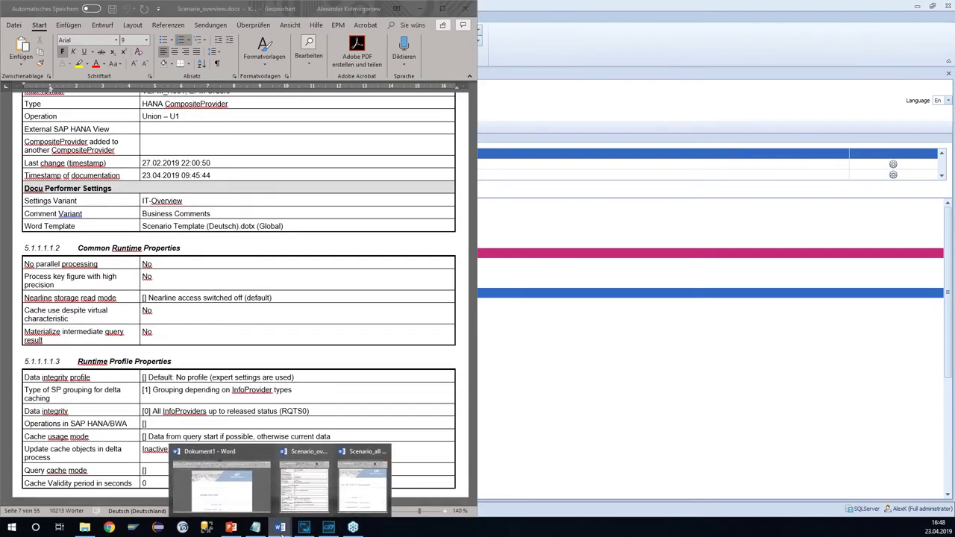
left_click(363, 481)
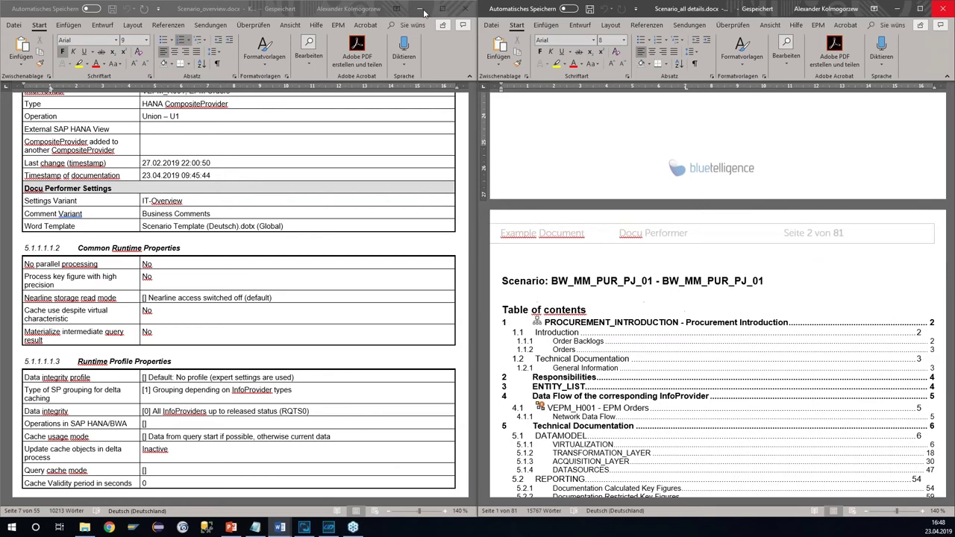
left_click(420, 8)
scroll(571, 213, "down", 5)
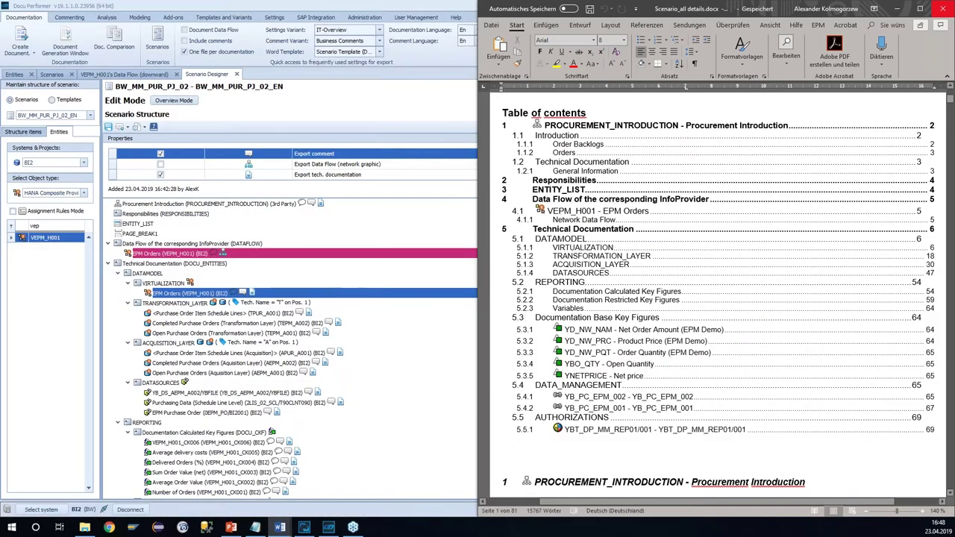
left_click(571, 212, "ctrl")
scroll(592, 318, "down", 3)
scroll(591, 317, "down", 10)
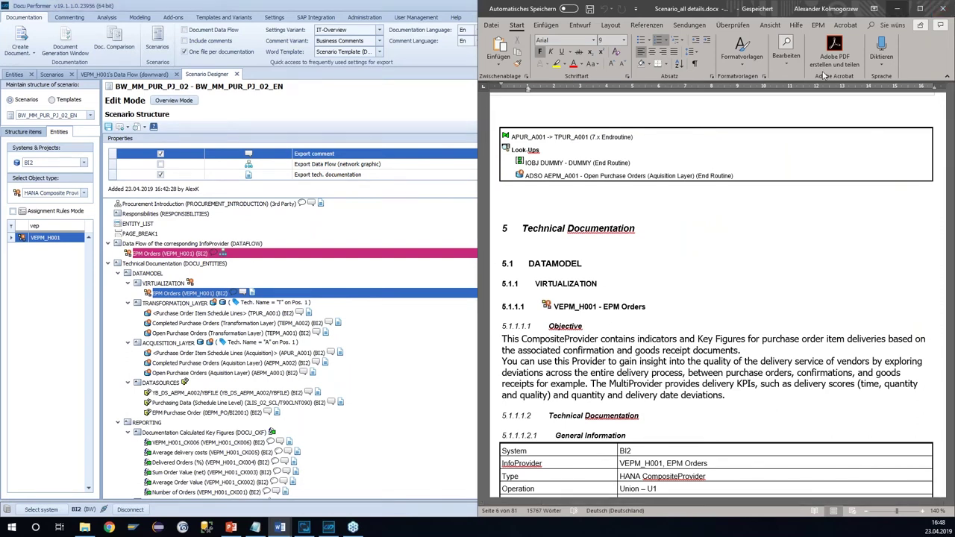
left_click(897, 8)
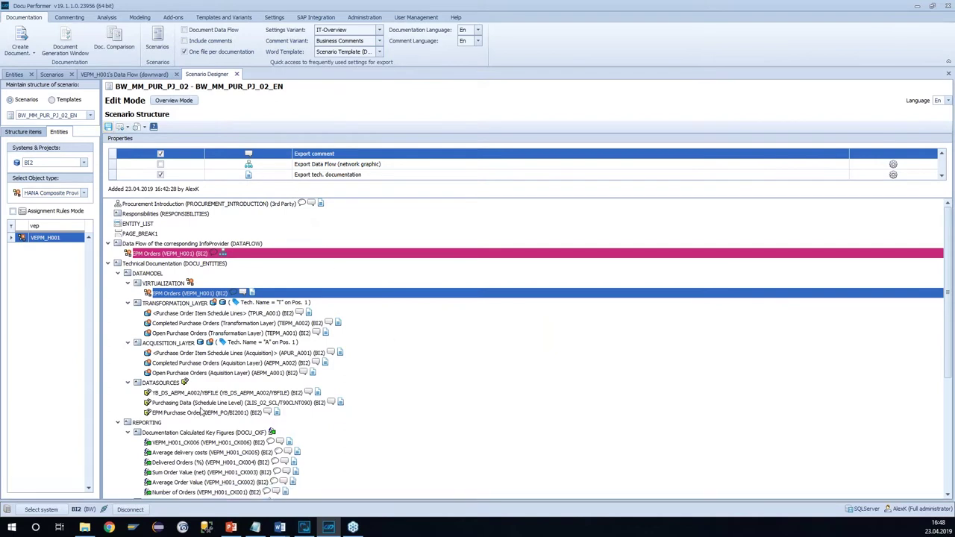
Step: Examine the export options of calculated key figure VEPM_H001_CK006 and the other entities in the REPORTING chapter
scroll(200, 410, "down", 1)
scroll(200, 411, "down", 3)
left_click(169, 324)
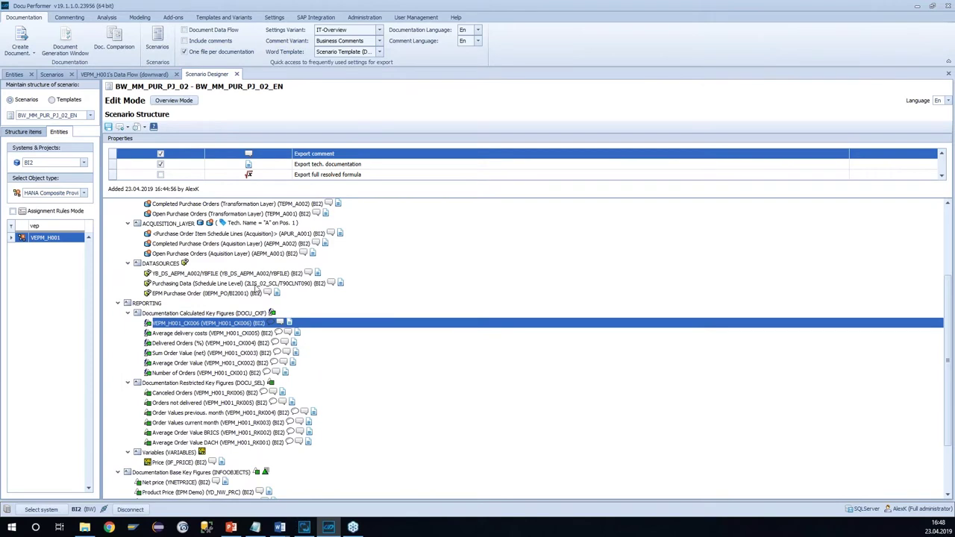
scroll(224, 418, "down", 2)
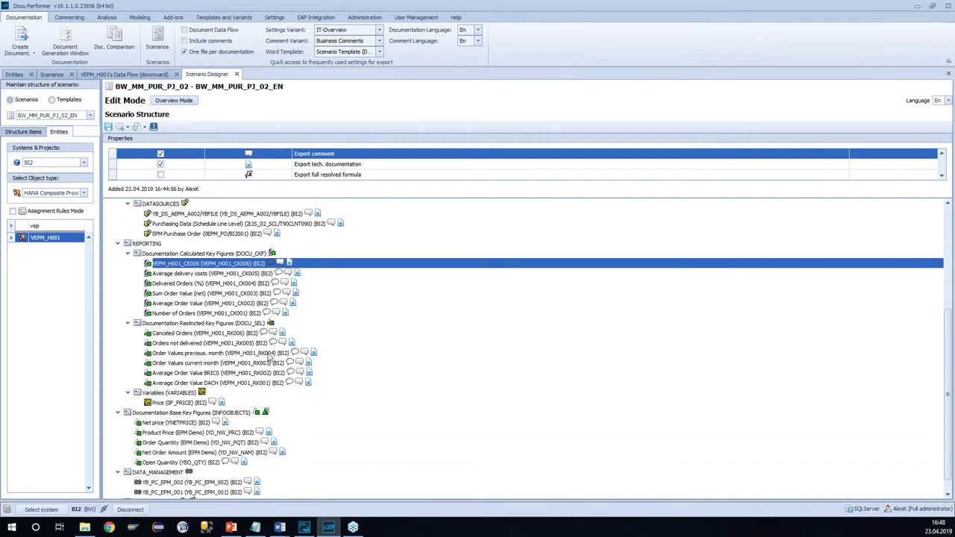
Step: Examine the export options of process chain YB_PC_EPM_002, calculated key figure Average Order Value and authorization YBT_DP_MM_REP01/001 in the scenario structure
left_click(169, 464)
left_click(168, 494)
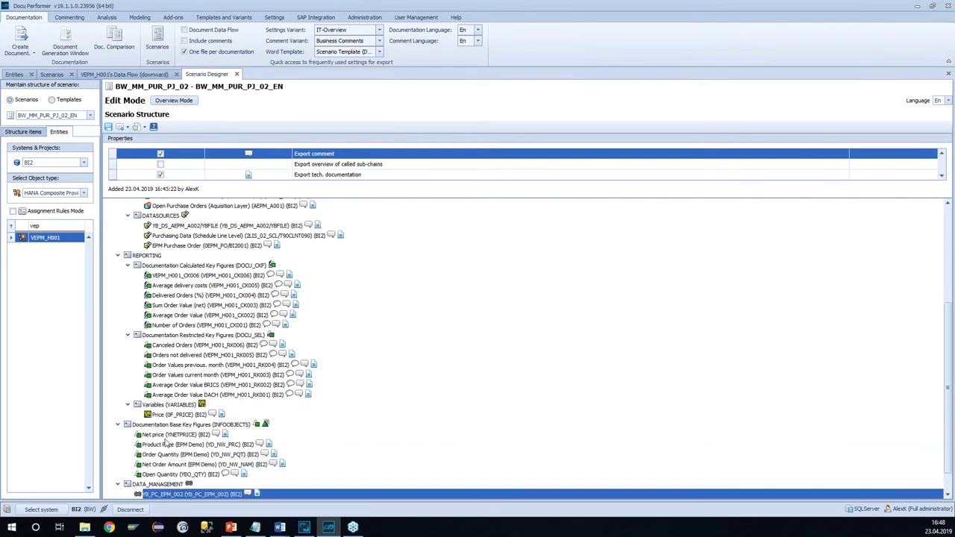
left_click(186, 315)
left_click(344, 175)
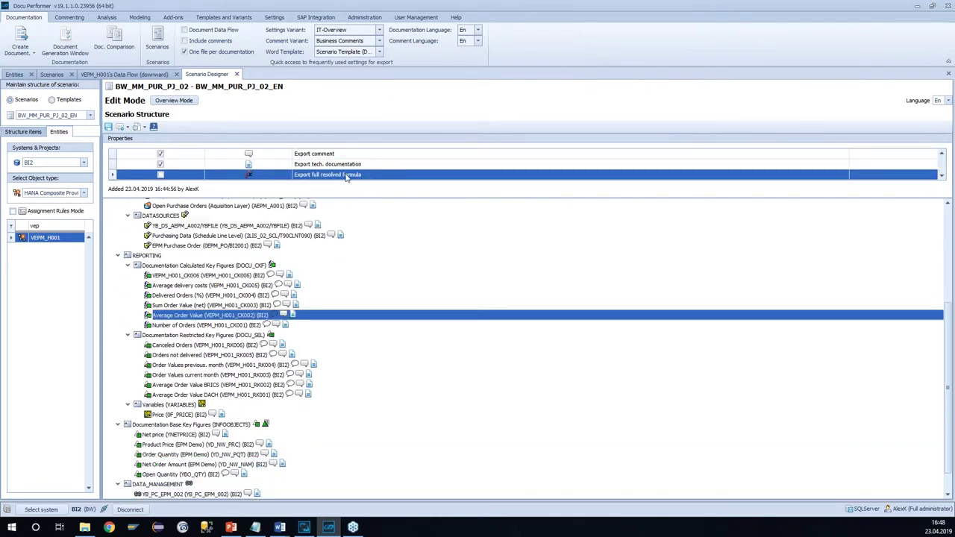
scroll(188, 388, "down", 1)
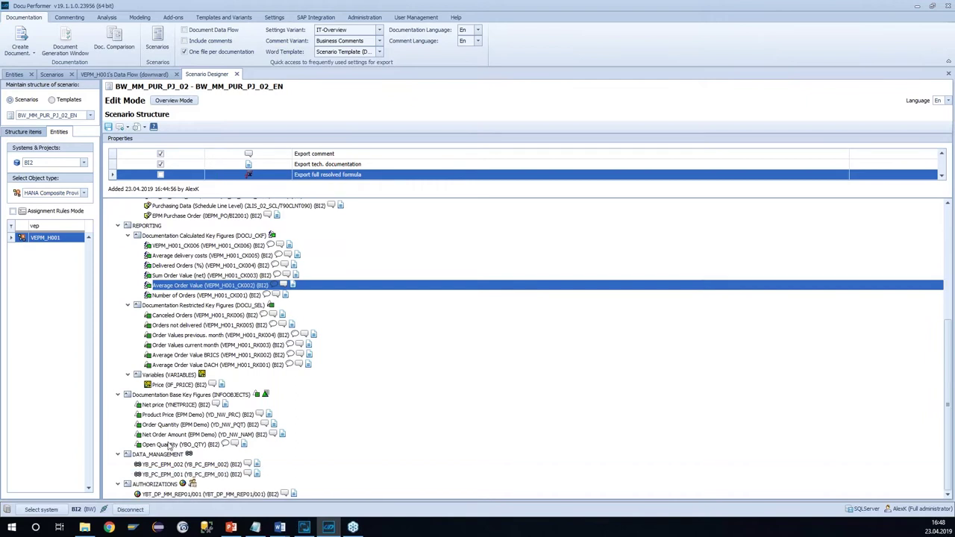
left_click(183, 465)
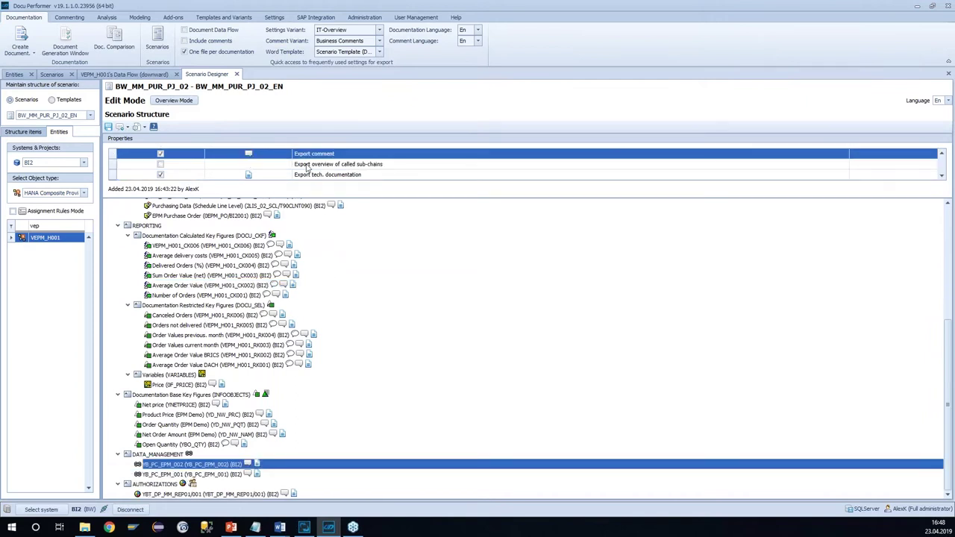
left_click(200, 495)
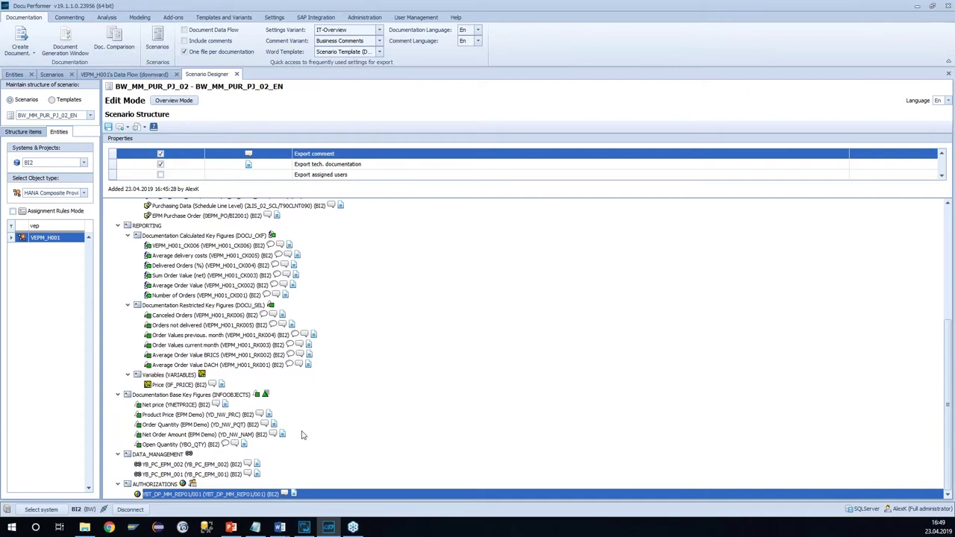
Step: Open the settings for the scenario export, and switch to PowerPoint to show the slide "One scenario supports many target groups"
left_click(126, 127)
left_click(135, 139)
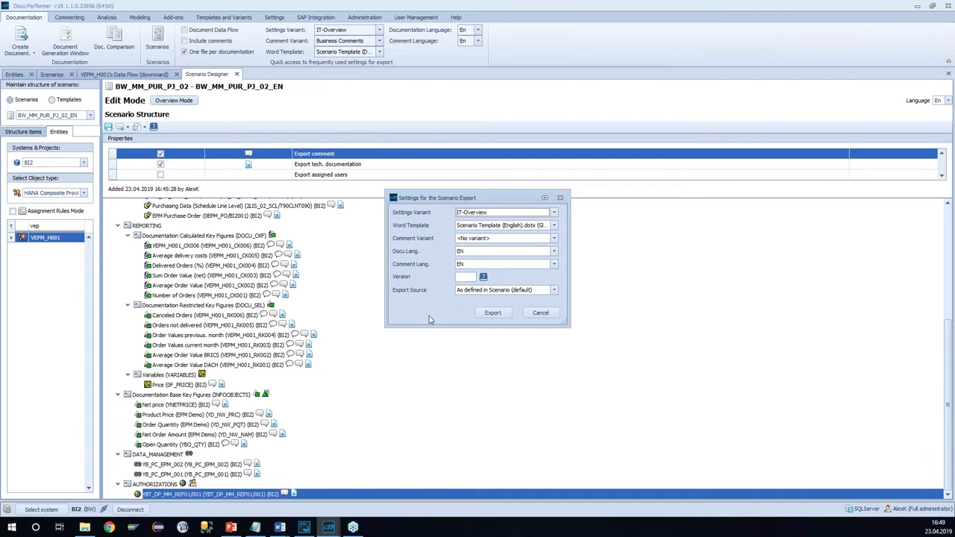
left_click(232, 527)
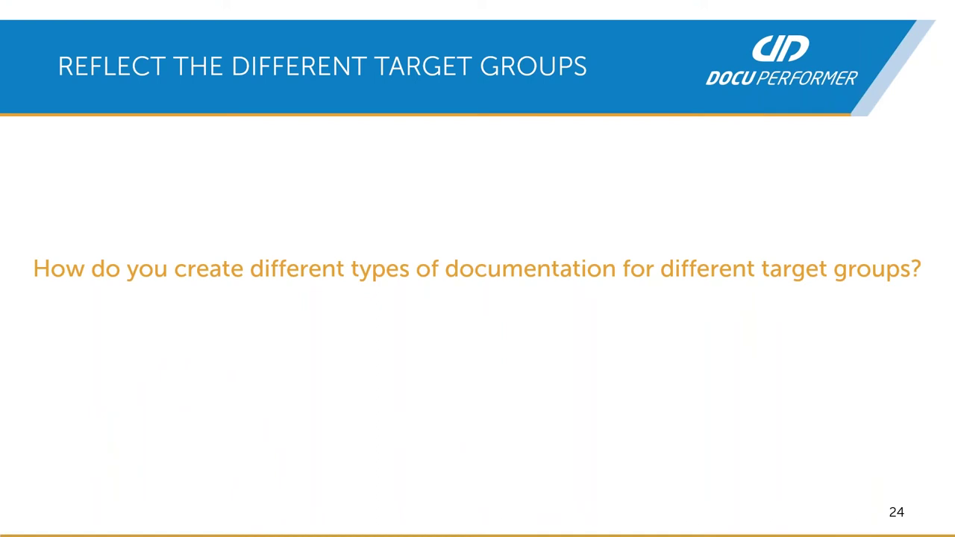
key("Right")
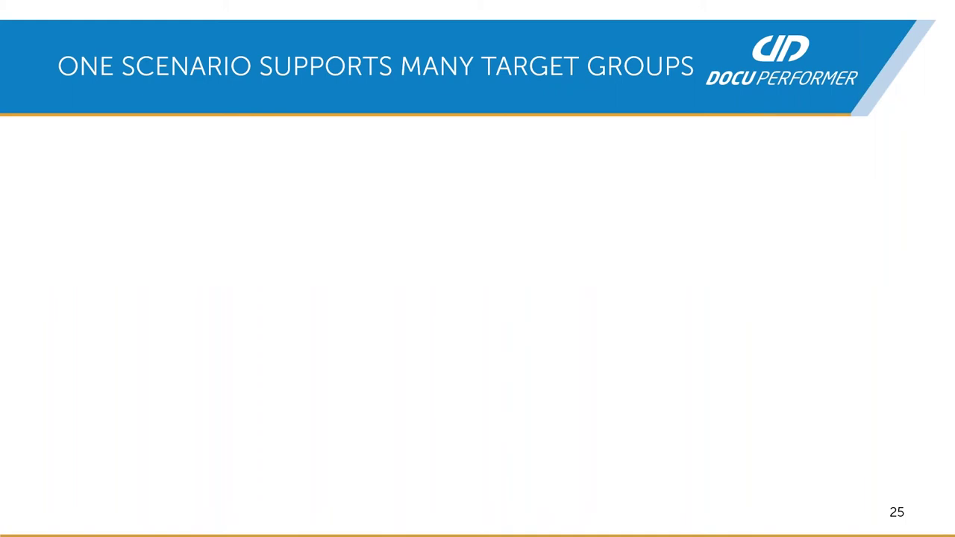